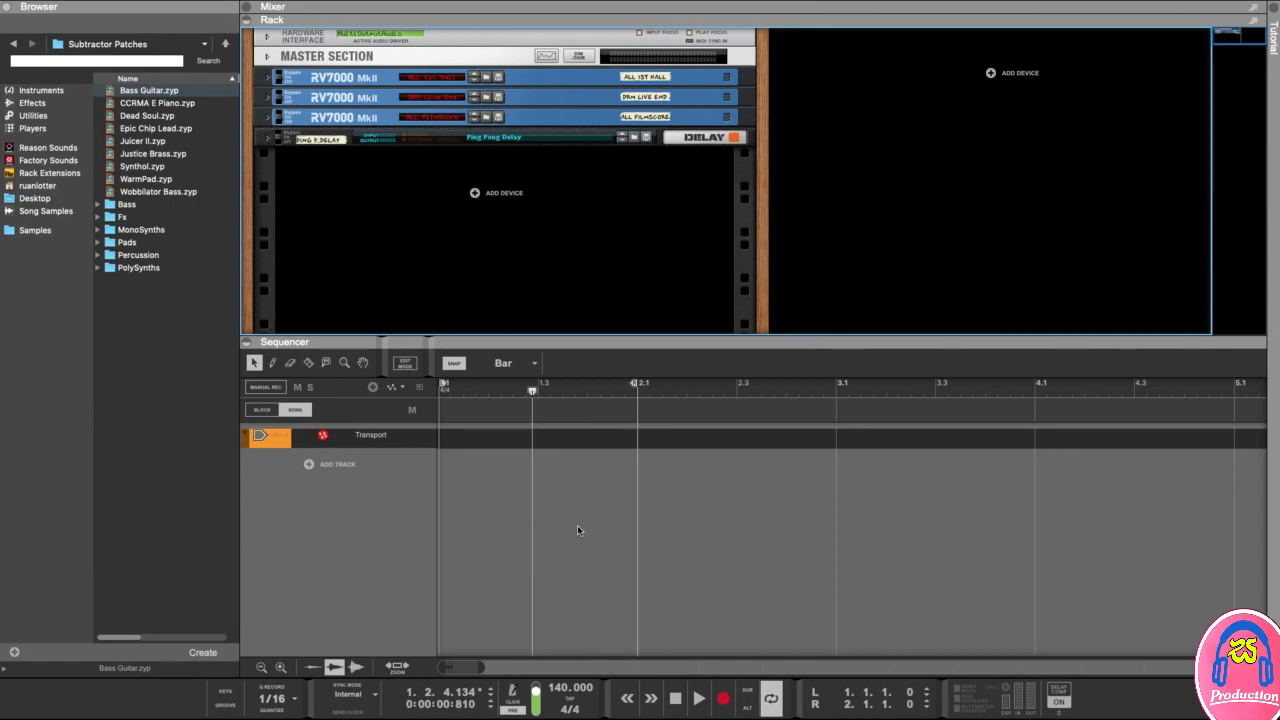
Add a SubTractor Analog Synthesizer from the built-in instruments to the rack below the delay device.
drag(556, 339, 556, 390)
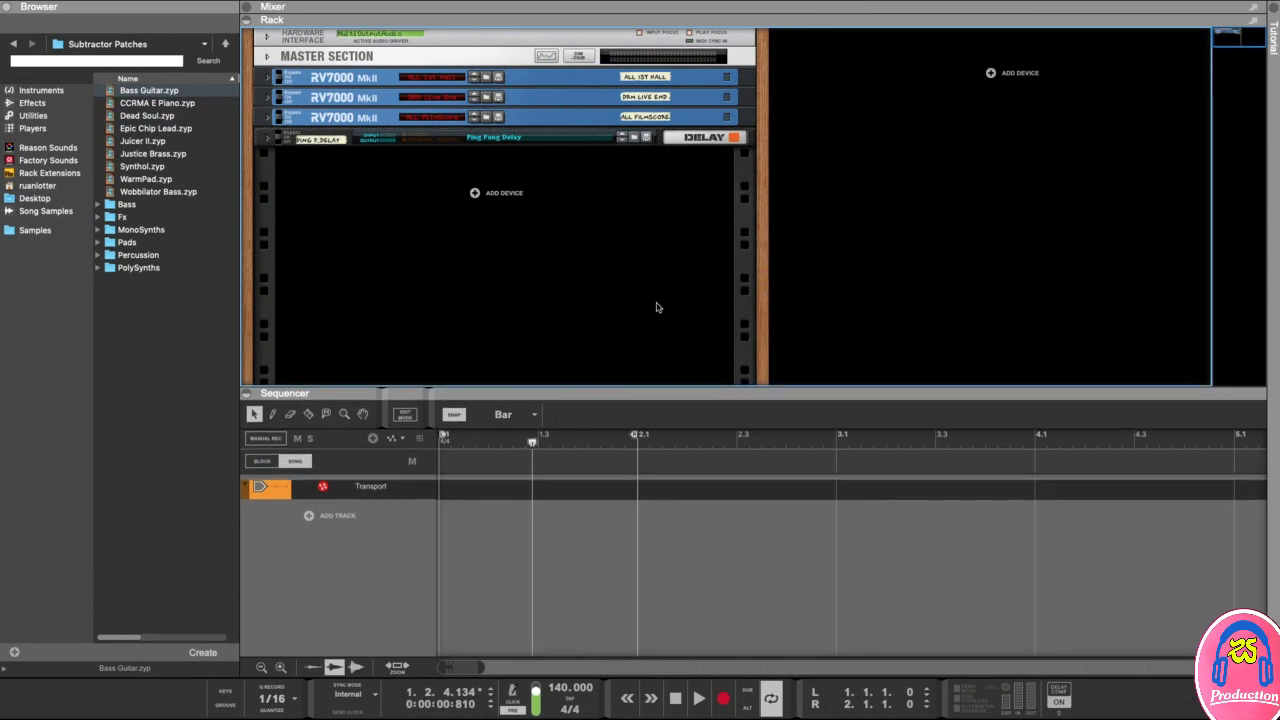
click(41, 92)
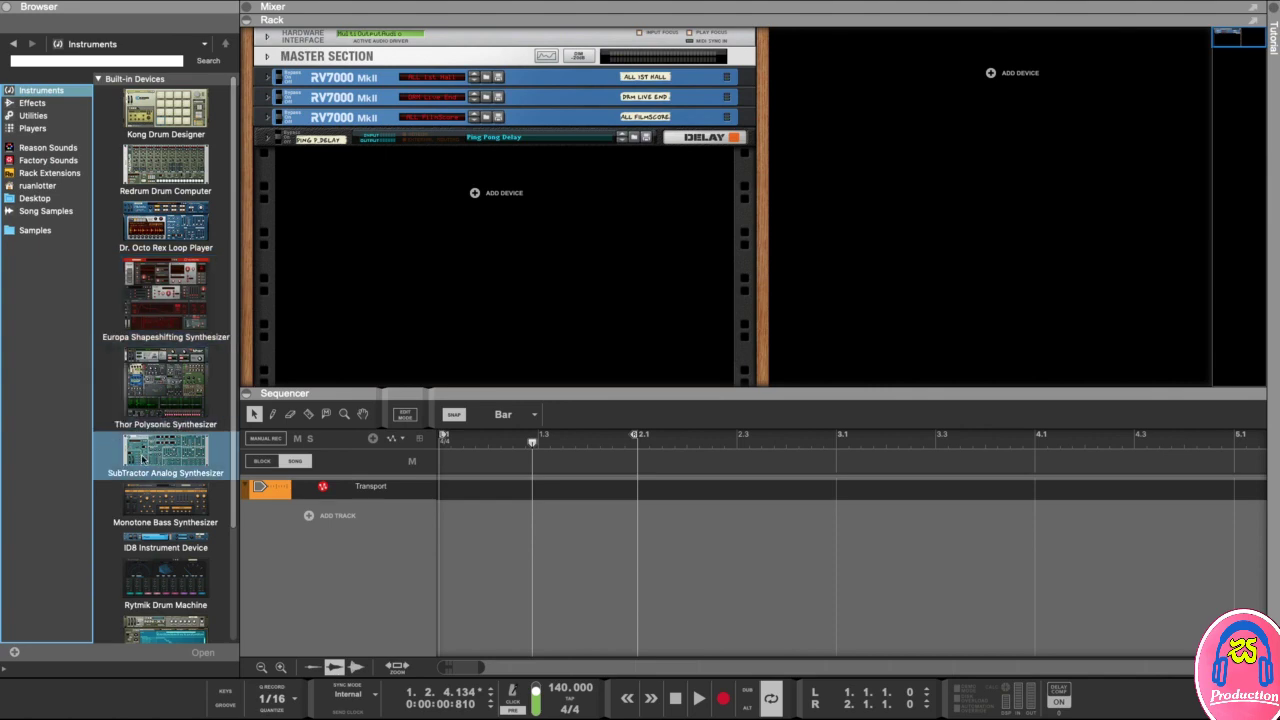
drag(143, 463, 524, 234)
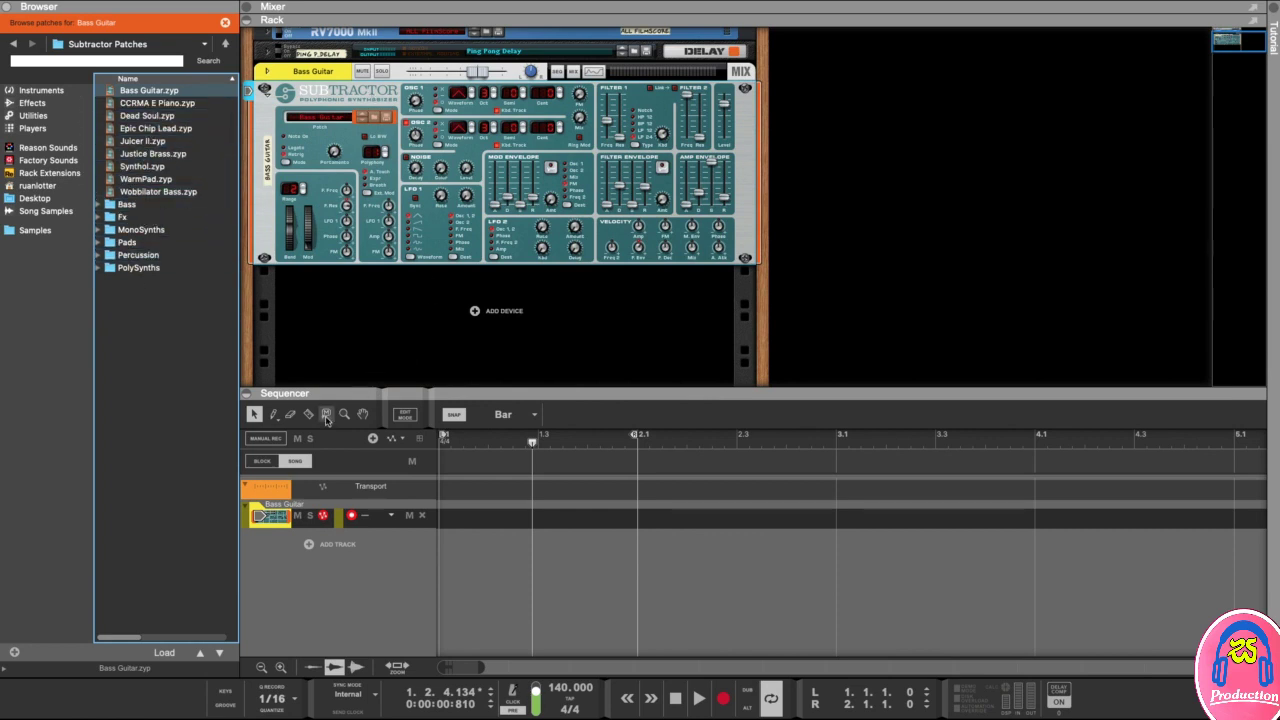
Audition the SubTractor's Bass Guitar patch by playing a few notes with the On-screen Piano Keys, and close them.
click(224, 697)
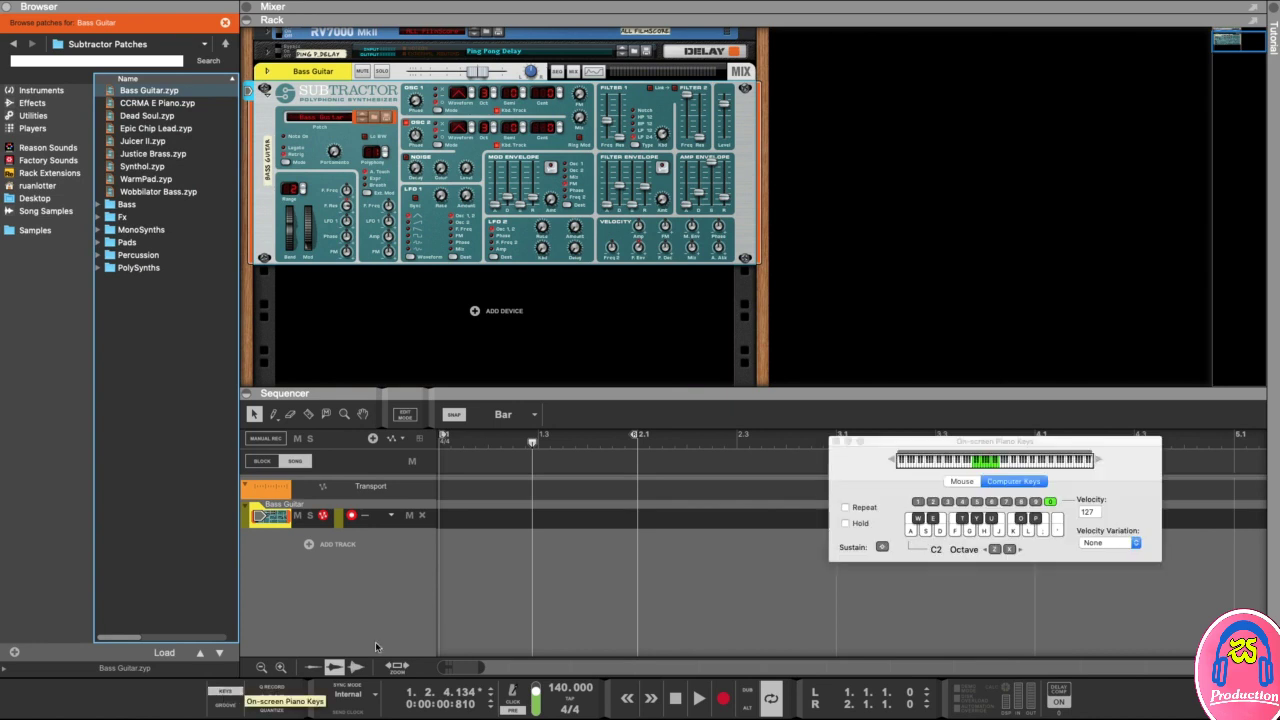
drag(948, 443, 938, 455)
key(a)
key(s)
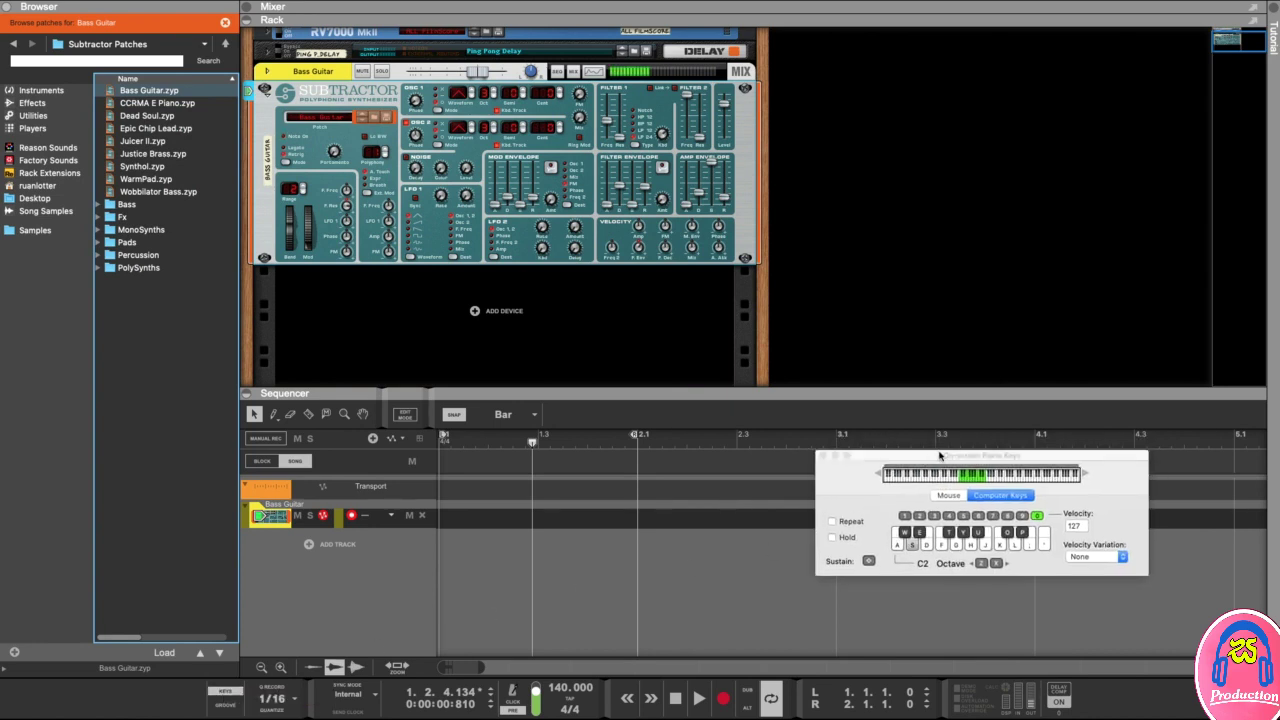
key(d)
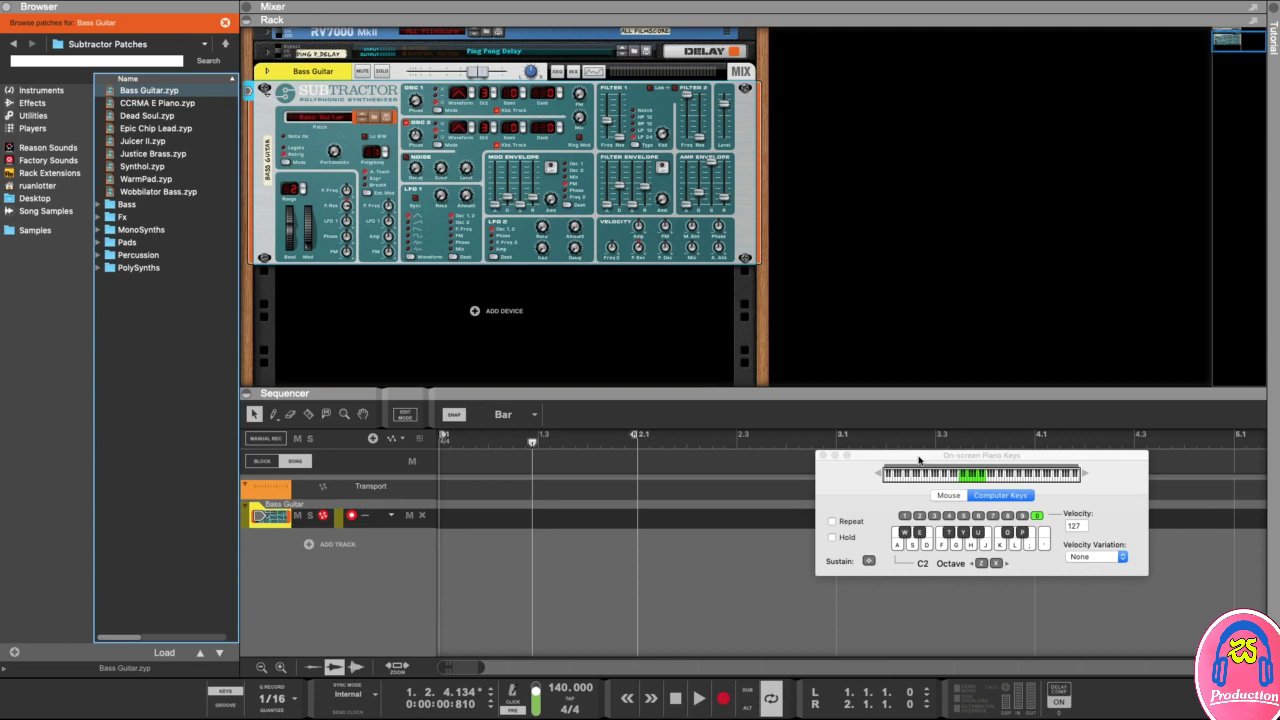
click(822, 455)
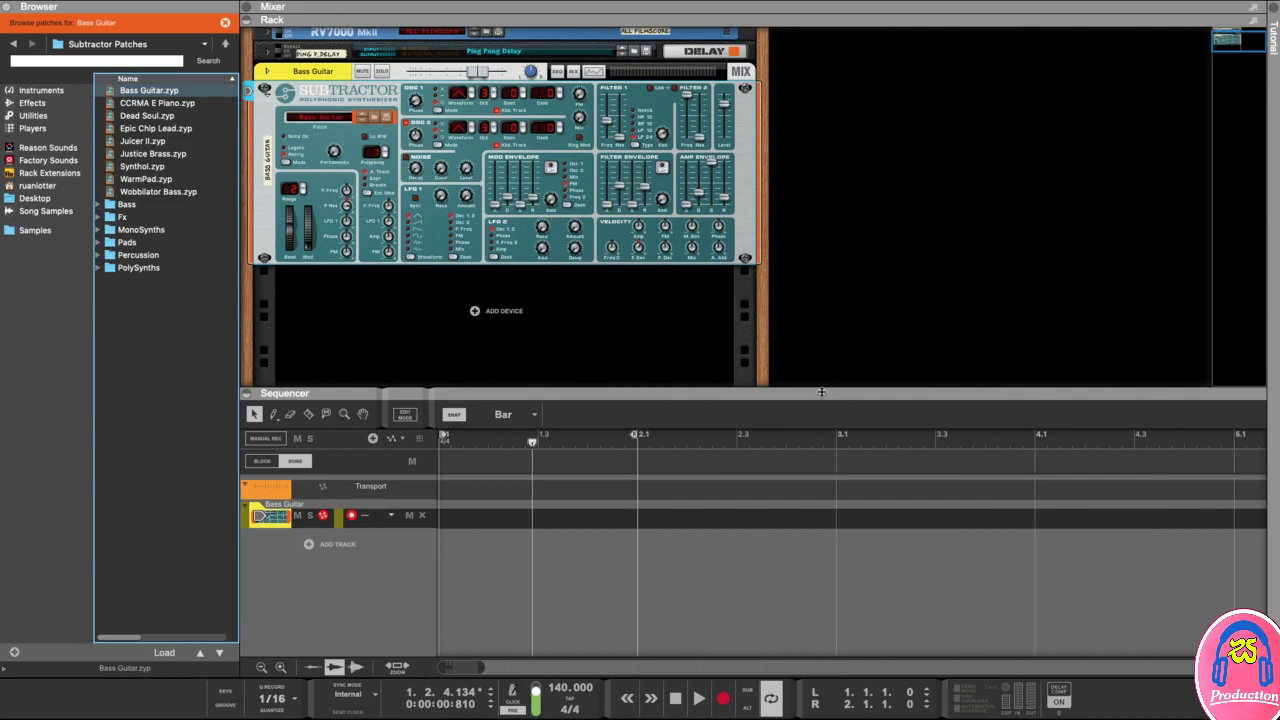
Enlarge the sequencer and hide the Browser, with the timeline zoomed in on the first bar and the playhead at the song start.
drag(829, 395, 830, 290)
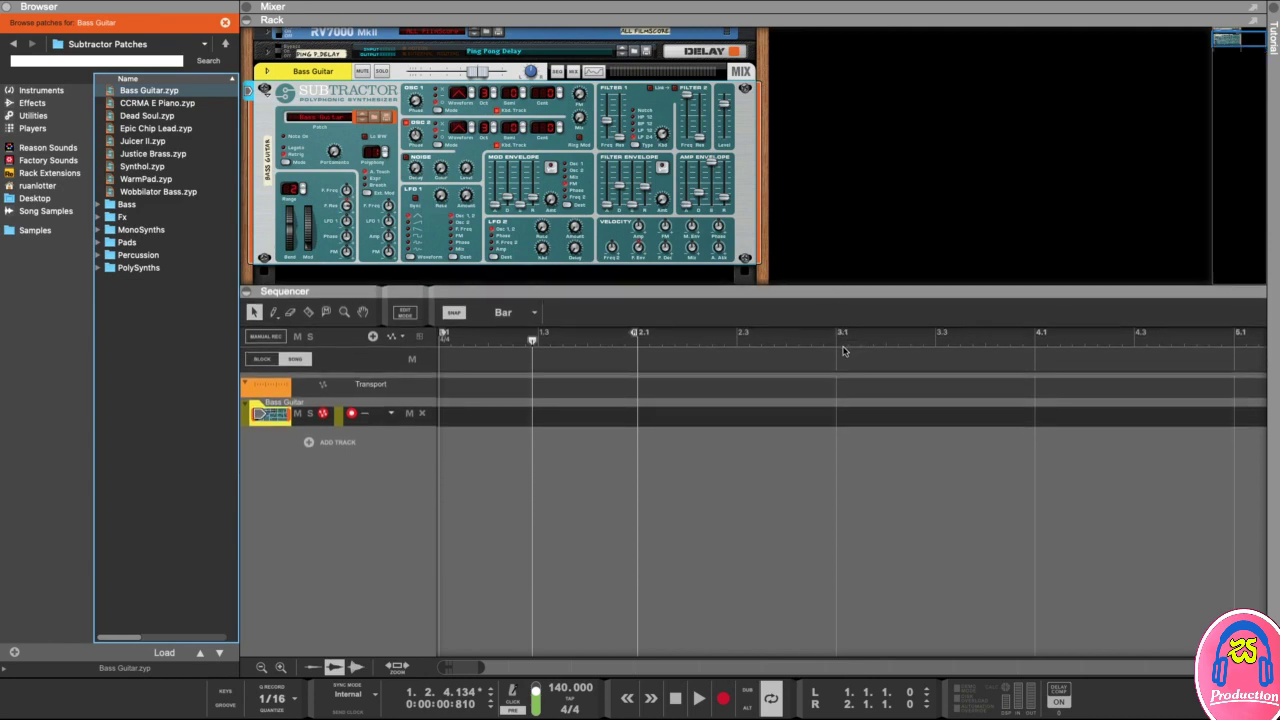
drag(484, 667, 455, 666)
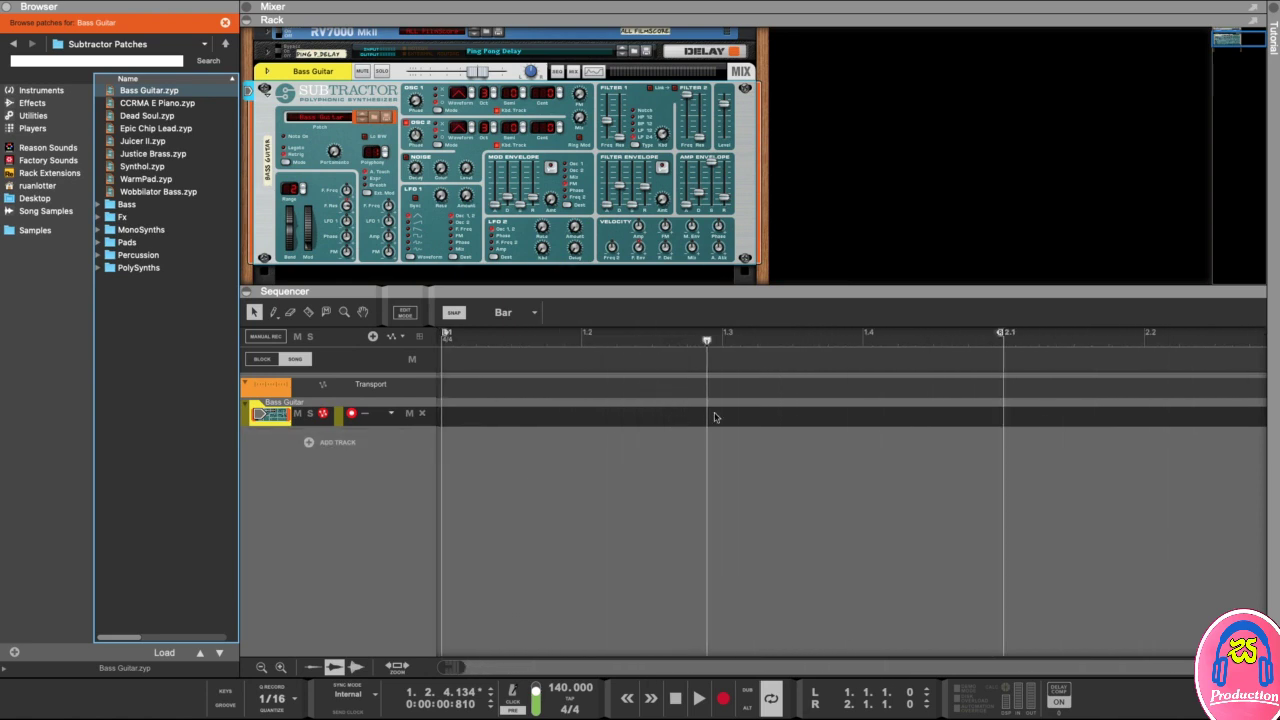
drag(710, 340, 437, 341)
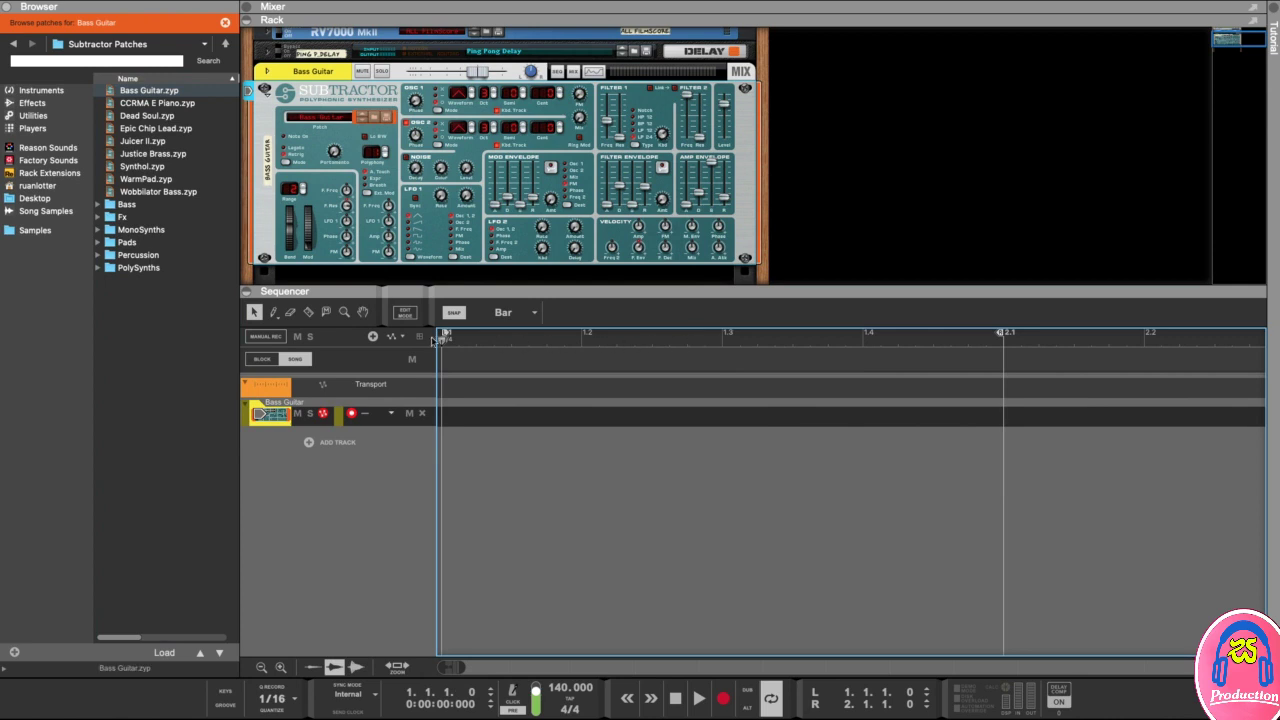
click(9, 7)
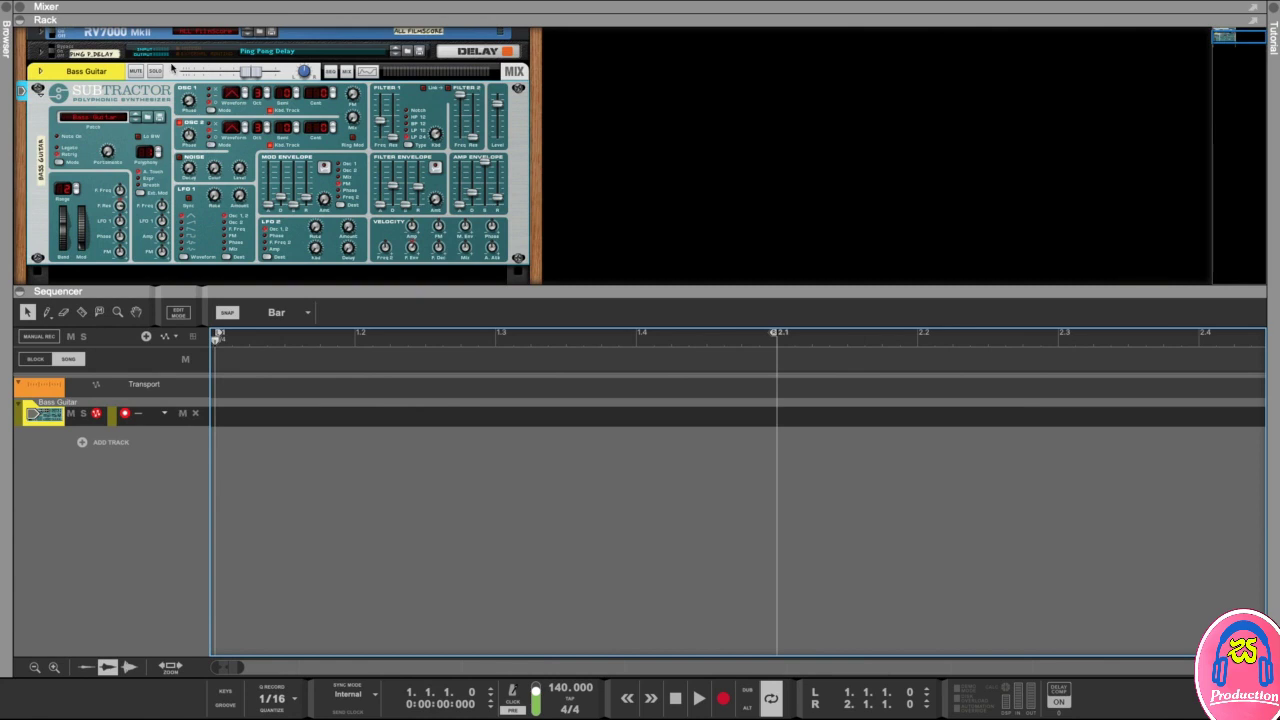
drag(355, 288, 355, 280)
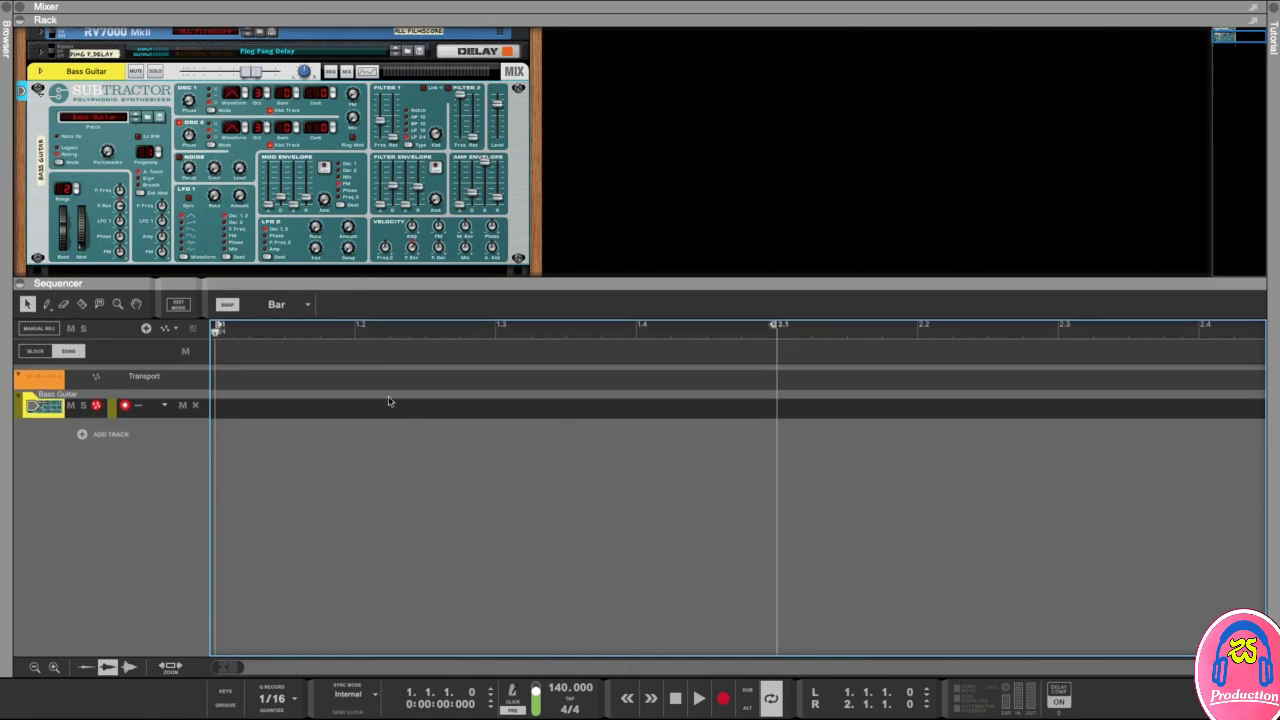
Create a one-bar clip at bar 1 on the Bass Guitar track with snap at Bar, and open it for note editing.
key(KP_2)
click(278, 305)
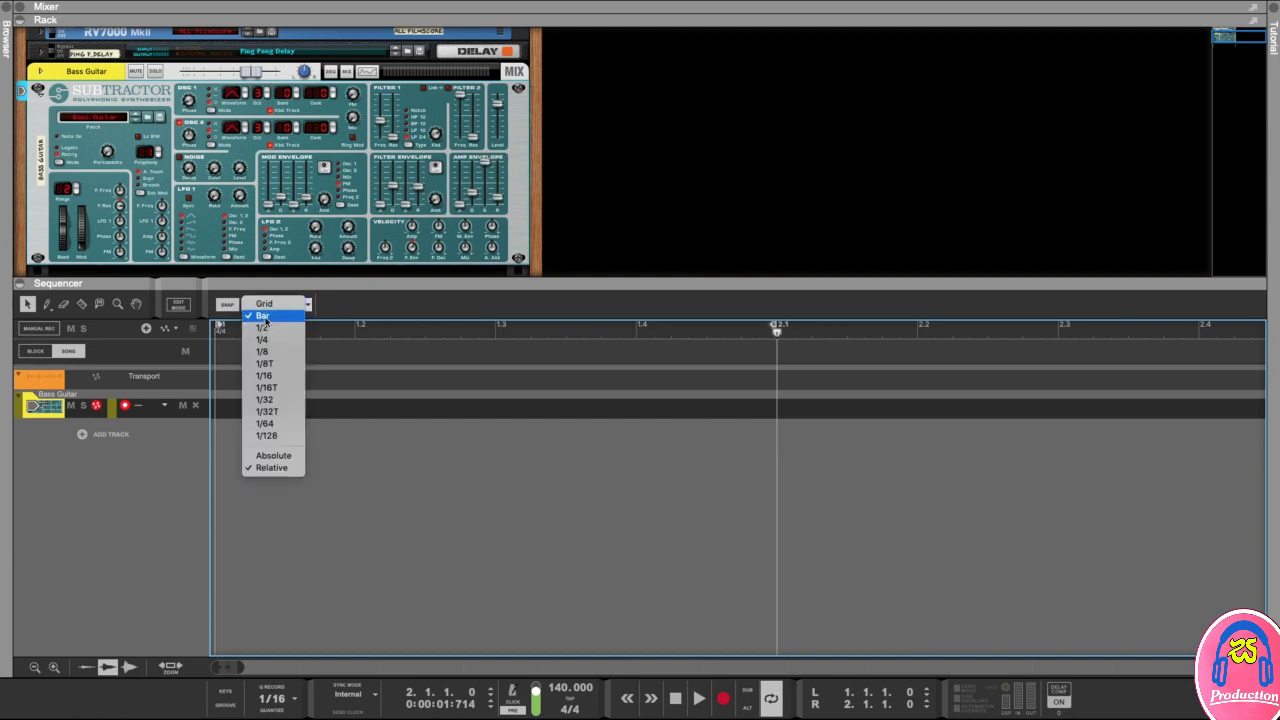
click(265, 316)
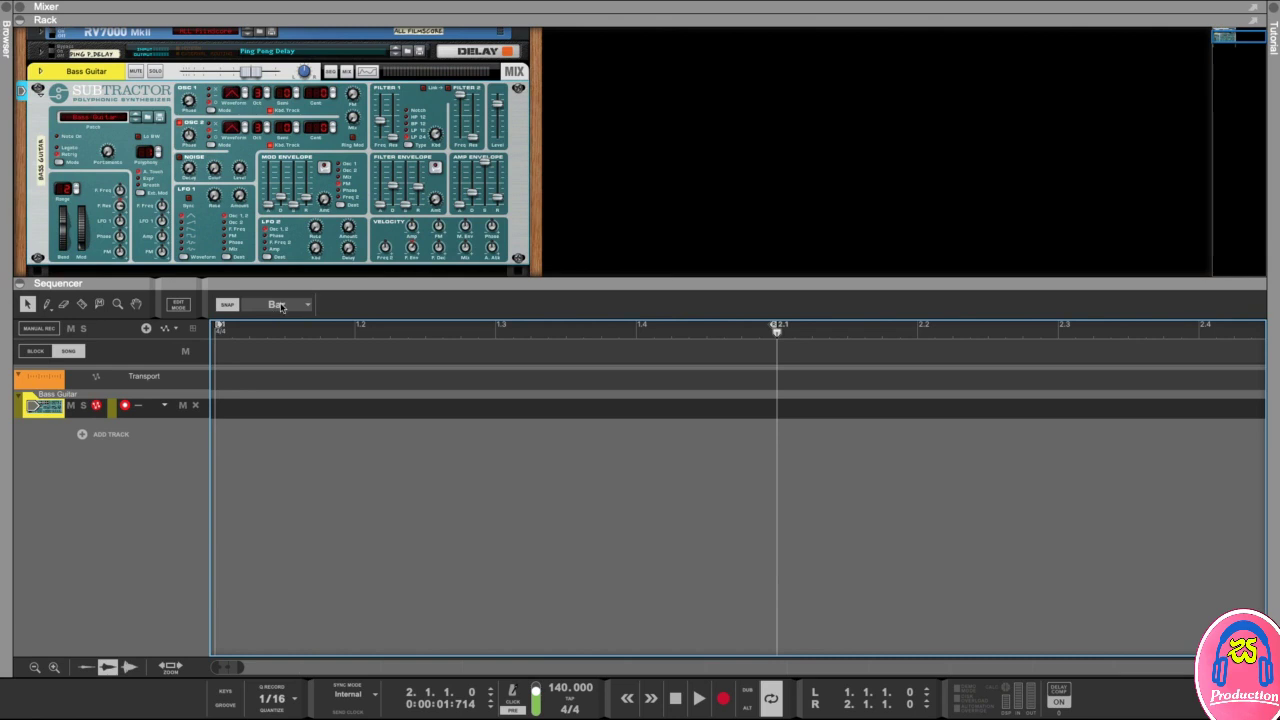
double_click(368, 411)
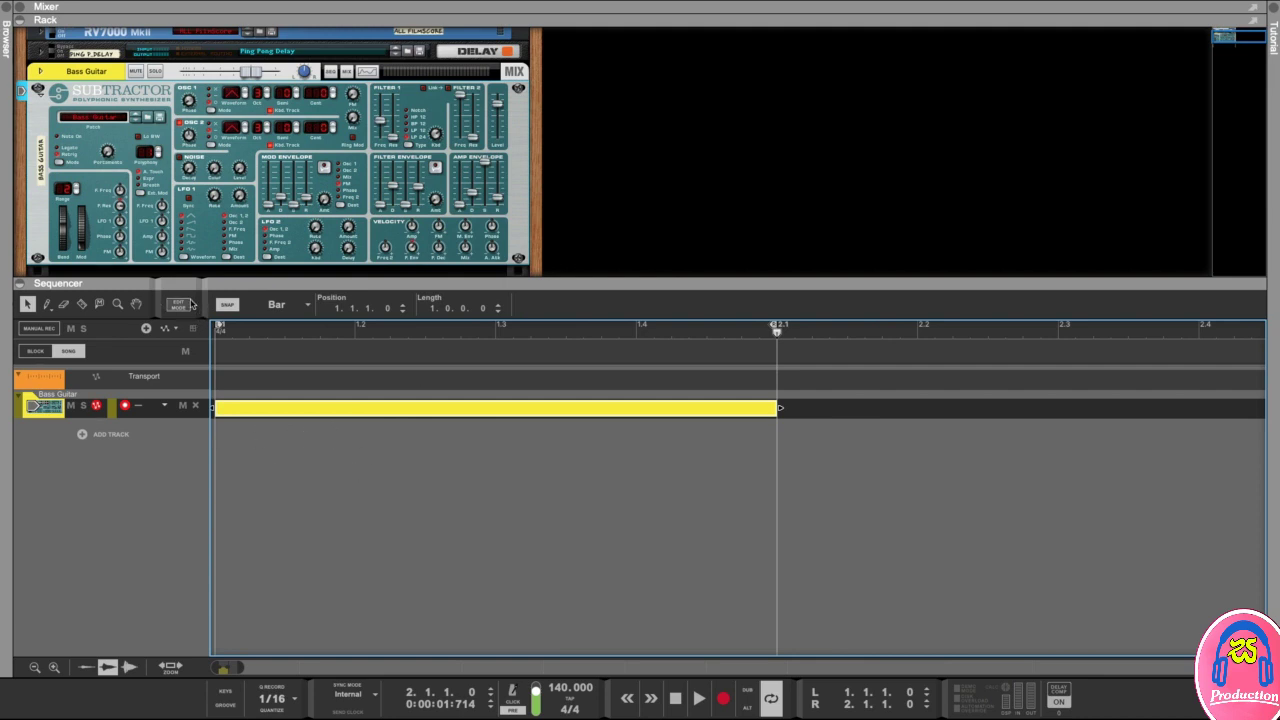
double_click(327, 410)
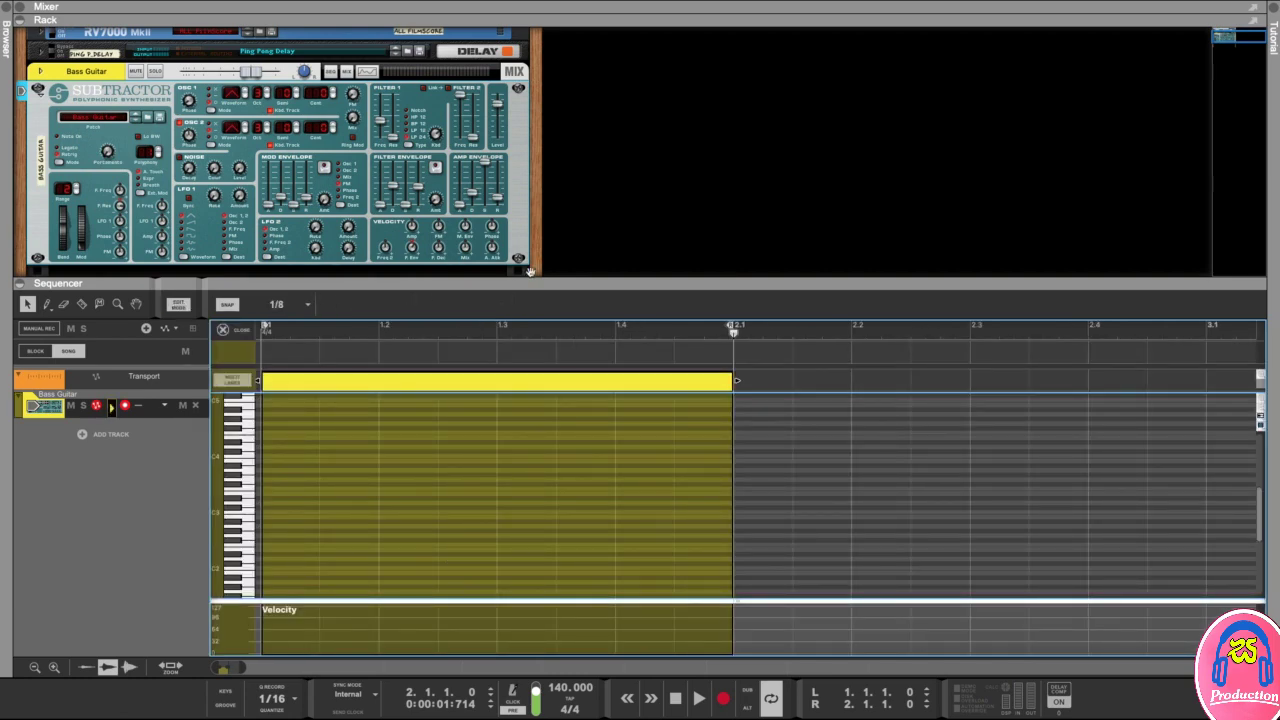
drag(530, 280, 520, 188)
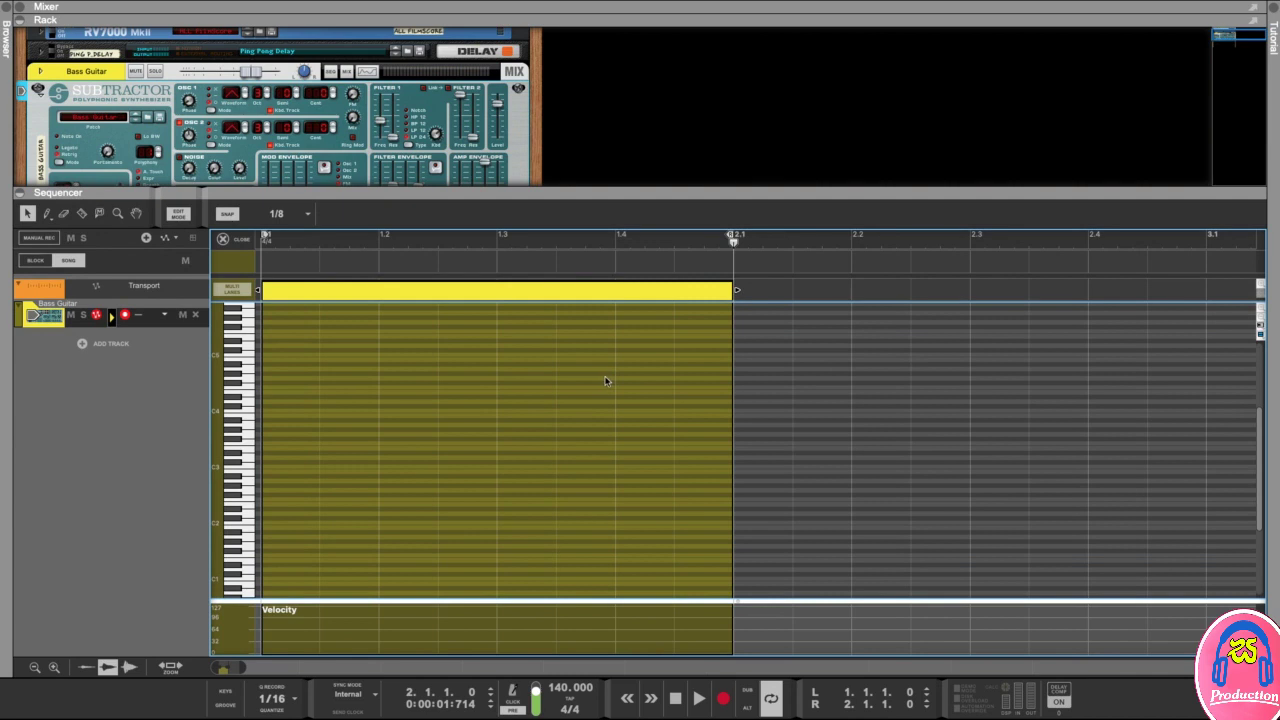
Play the empty clip briefly to watch the playhead move, and return the playhead to the song start.
key(space)
key(space)
drag(946, 250, 264, 248)
key(space)
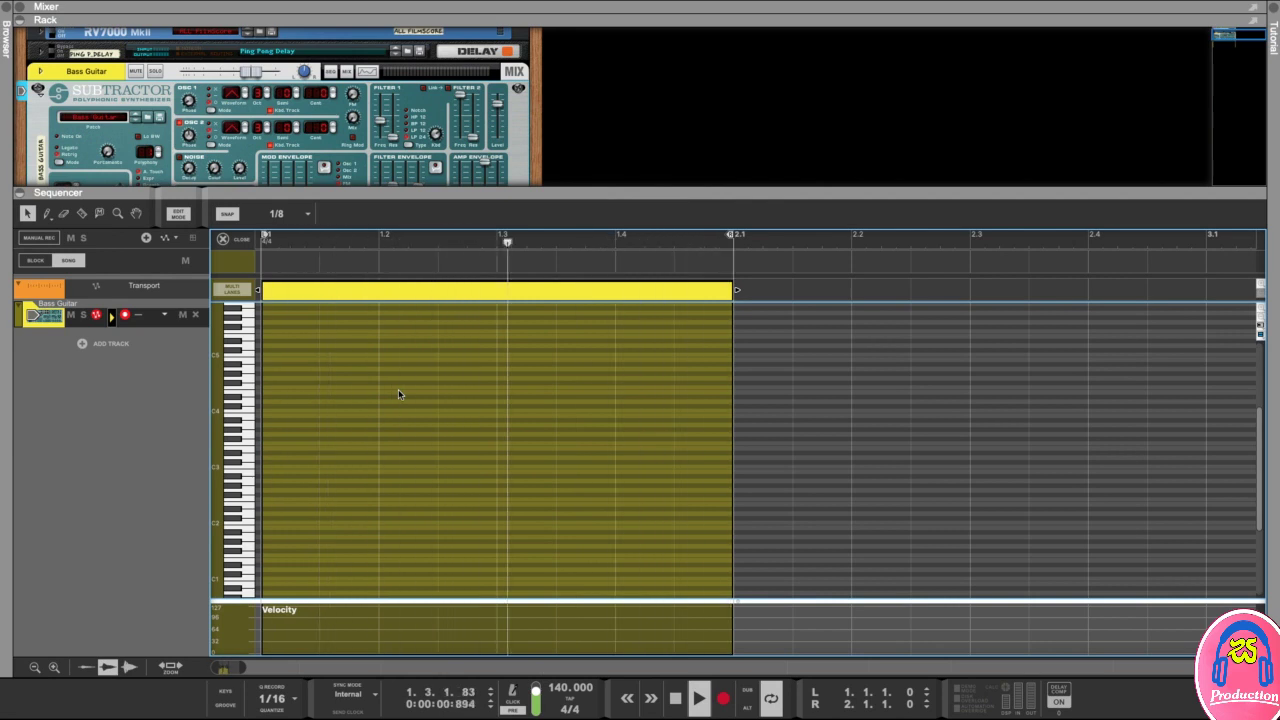
key(space)
click(305, 237)
key(Home)
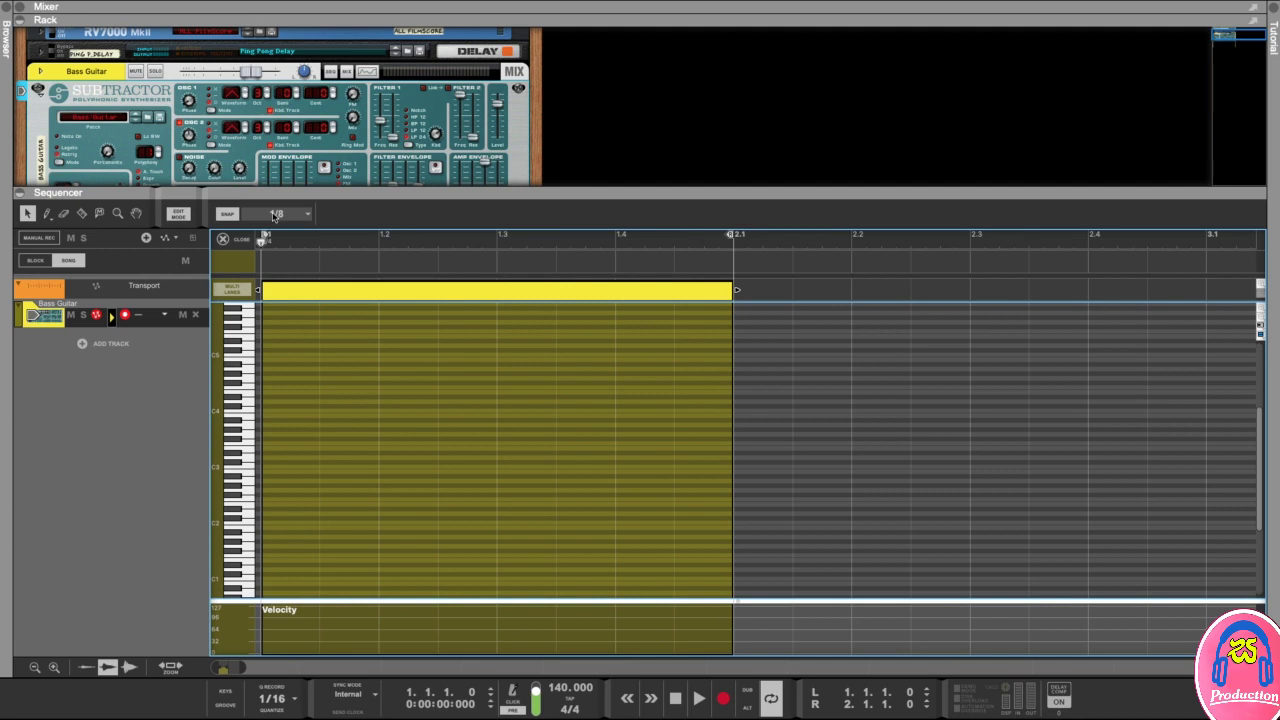
Set the note editor's snap value to 1/16.
drag(295, 190, 295, 206)
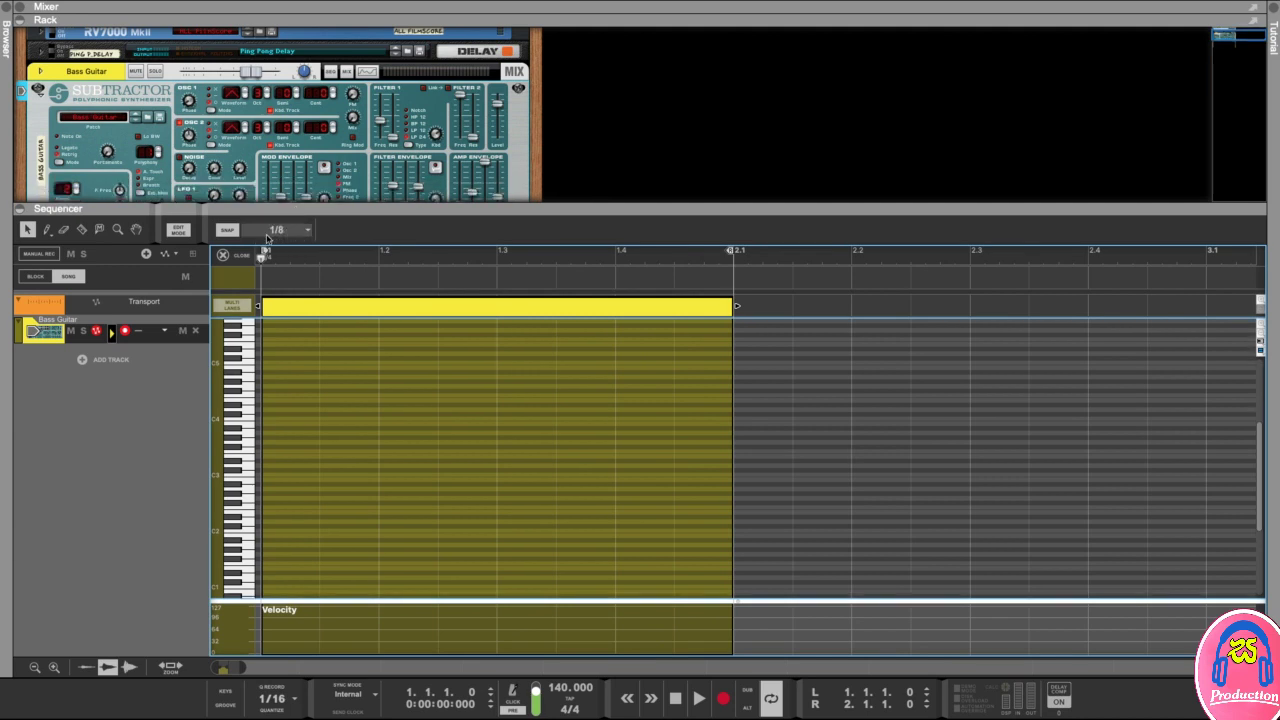
click(285, 232)
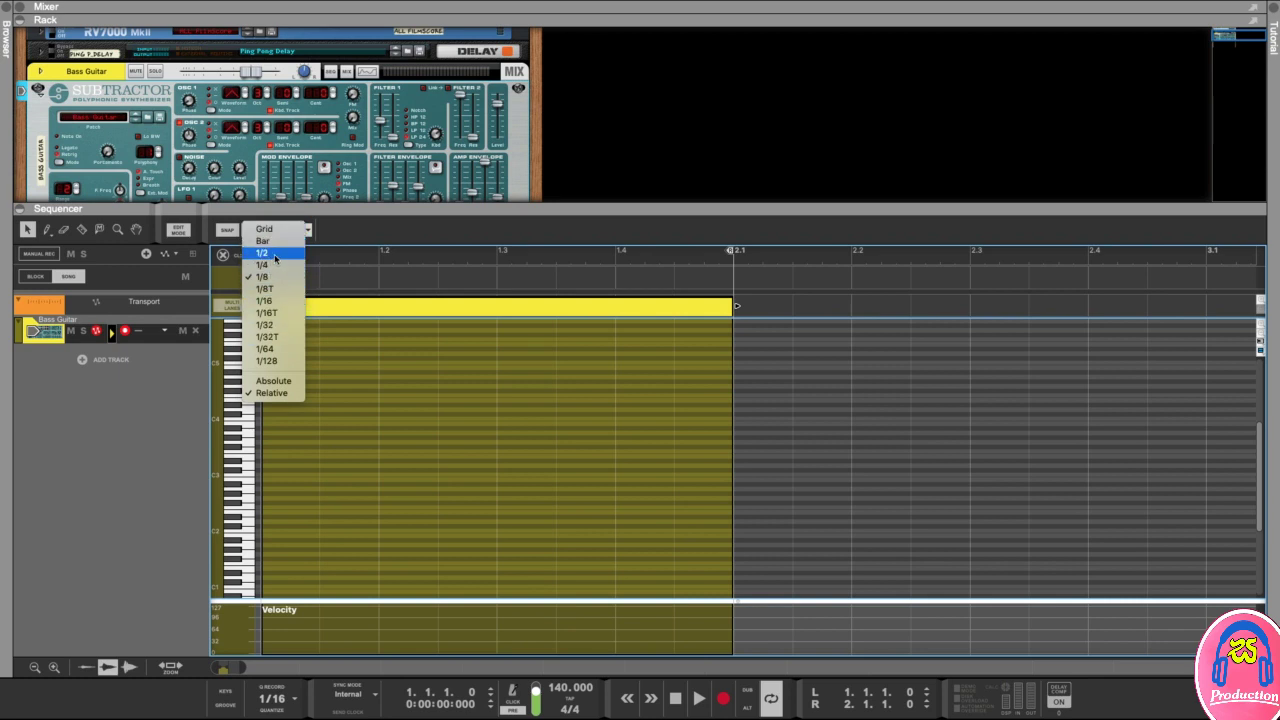
click(265, 302)
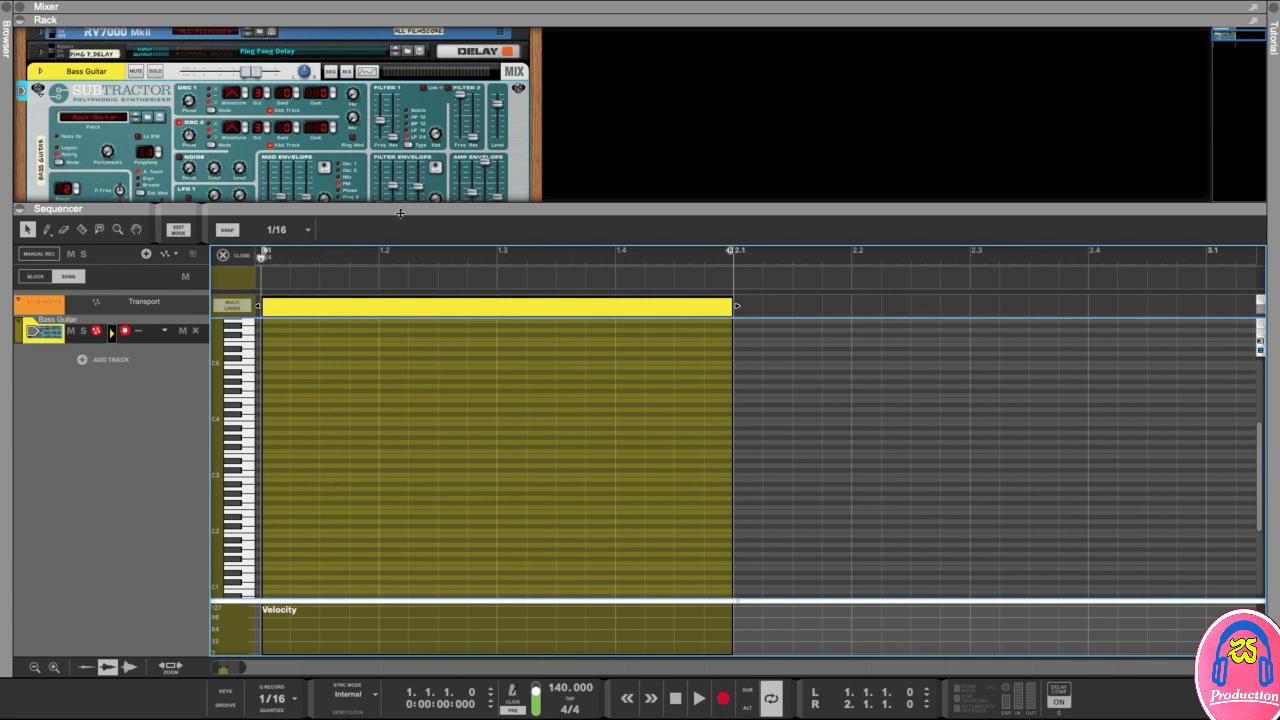
click(285, 230)
click(272, 287)
click(285, 230)
click(277, 303)
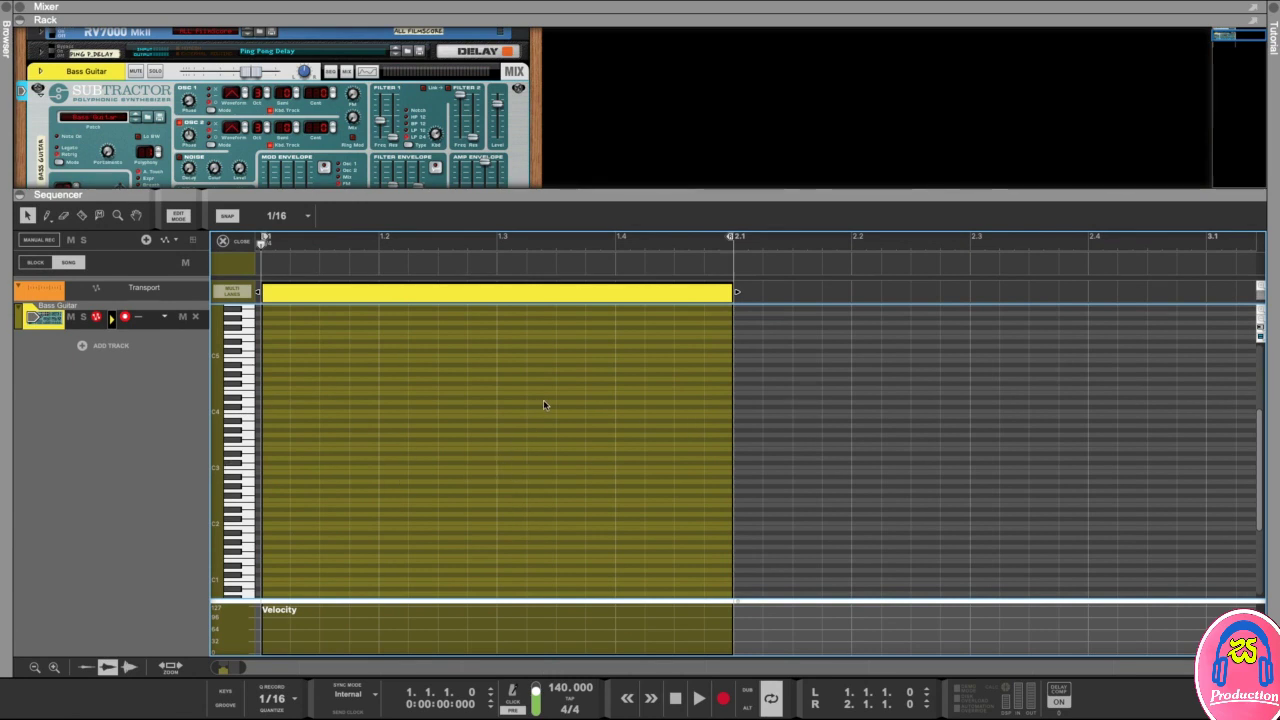
Place five 1/16 notes, E3, A#3, G#4, C4 and D4, across the first three beats of the clip and play them back.
click(278, 449)
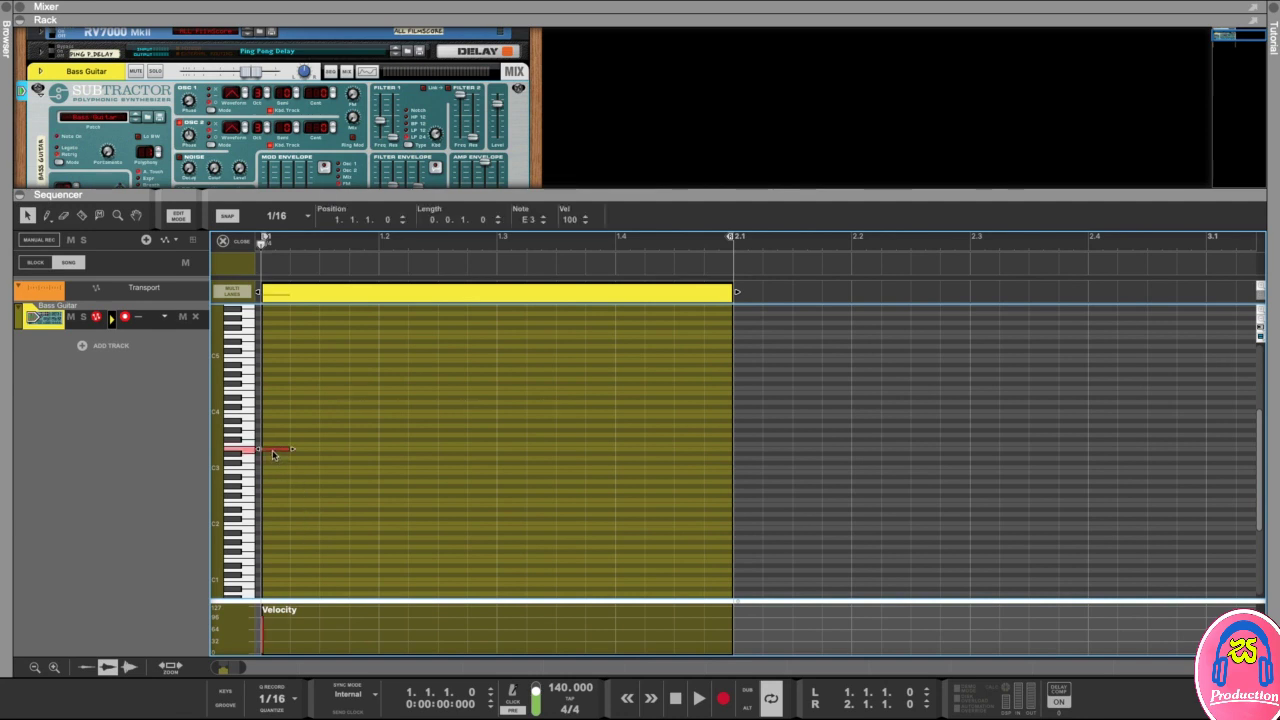
click(332, 420)
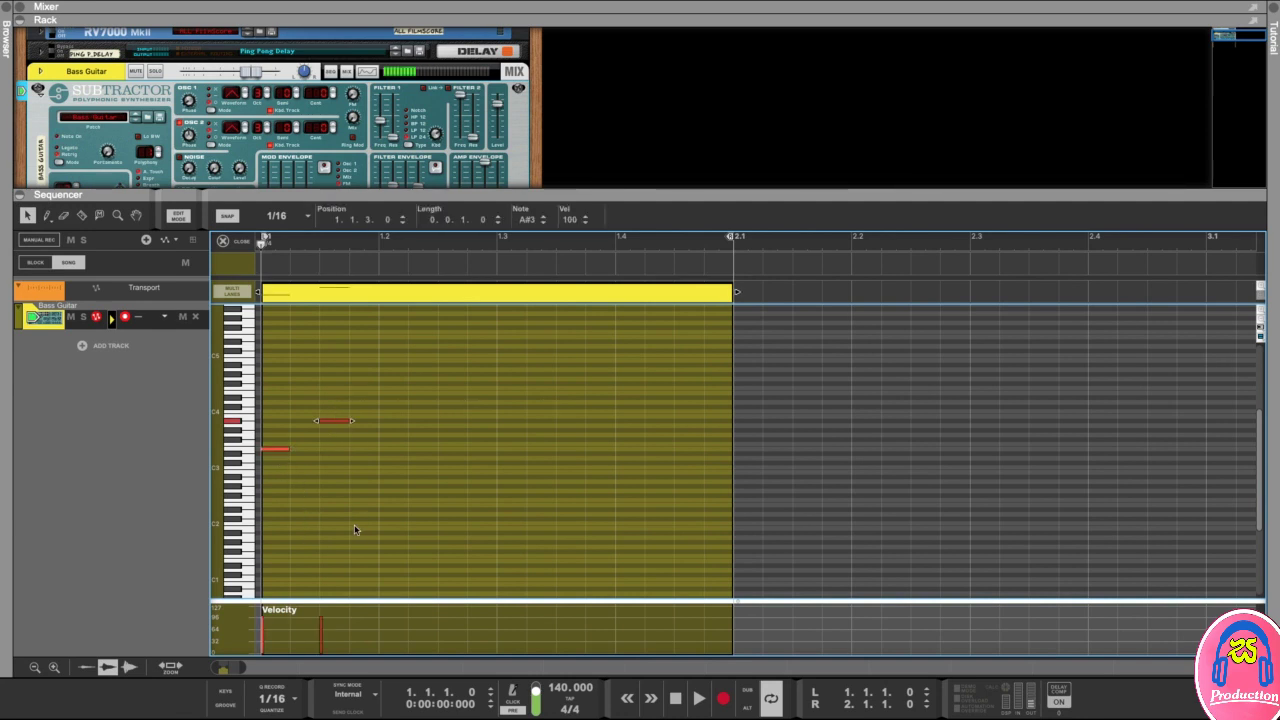
click(398, 388)
click(394, 374)
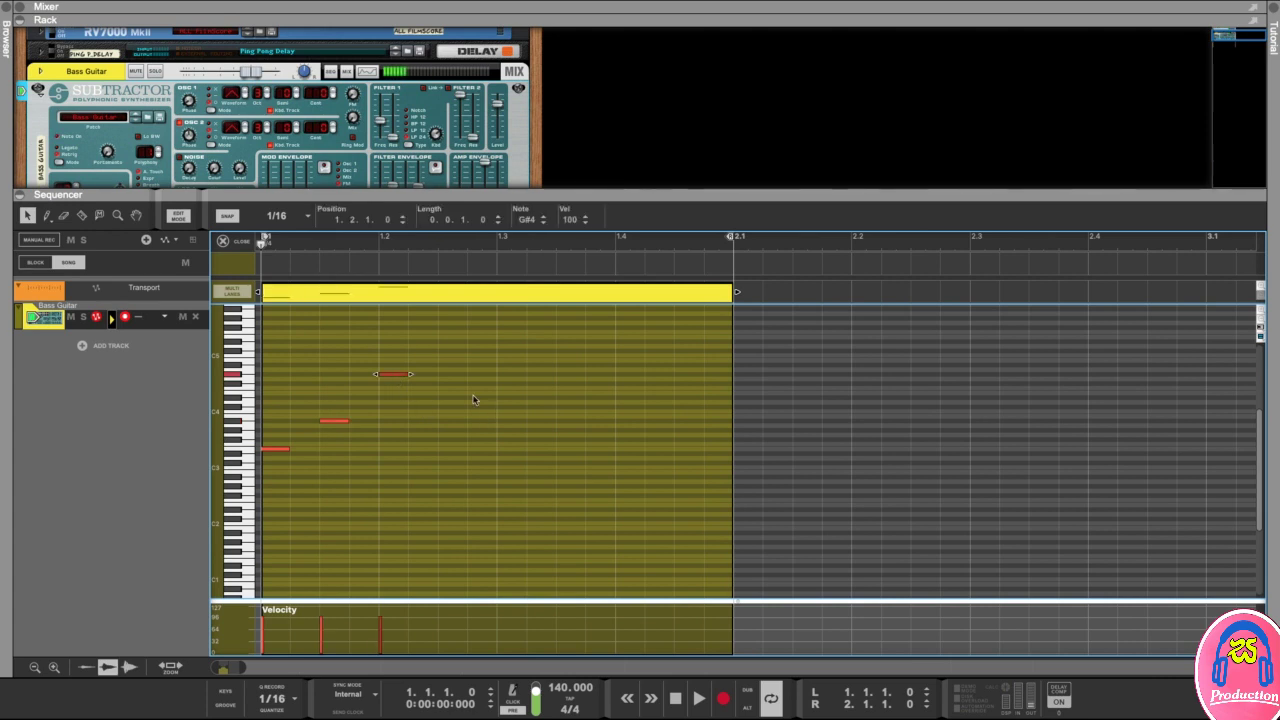
click(455, 411)
click(538, 402)
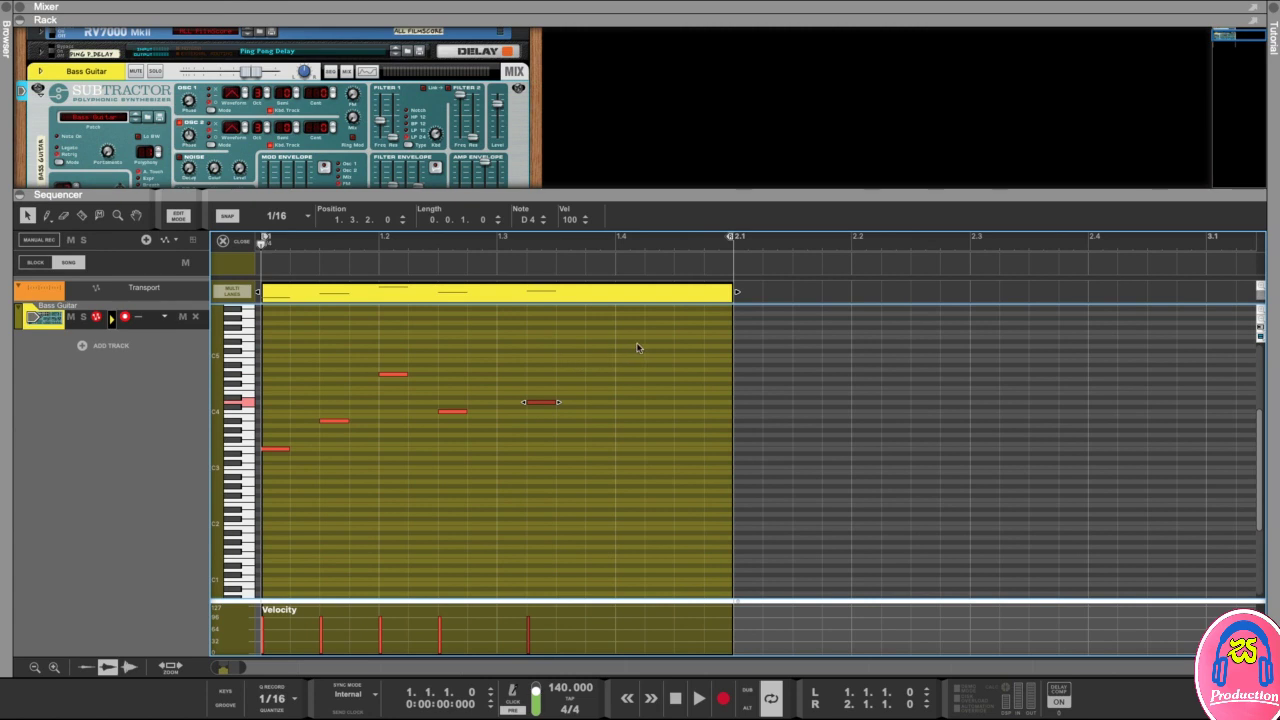
key(space)
key(space)
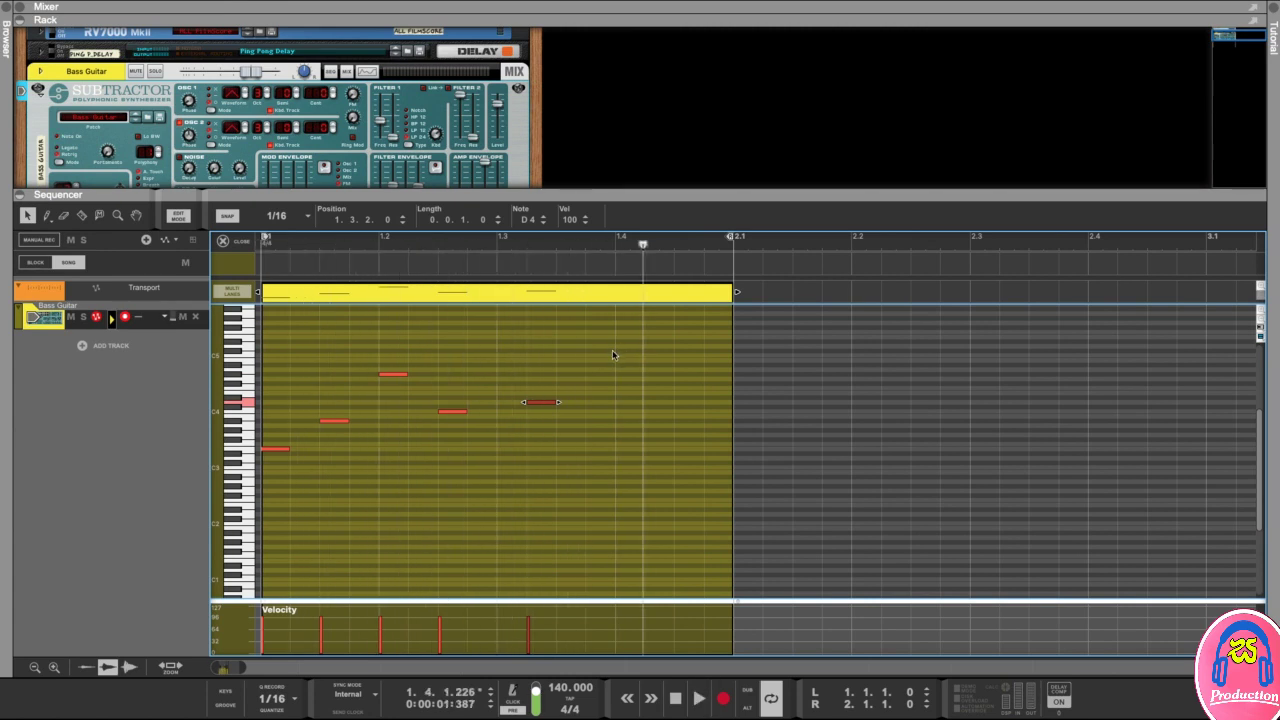
Select all five notes in the clip and delete them.
click(558, 373)
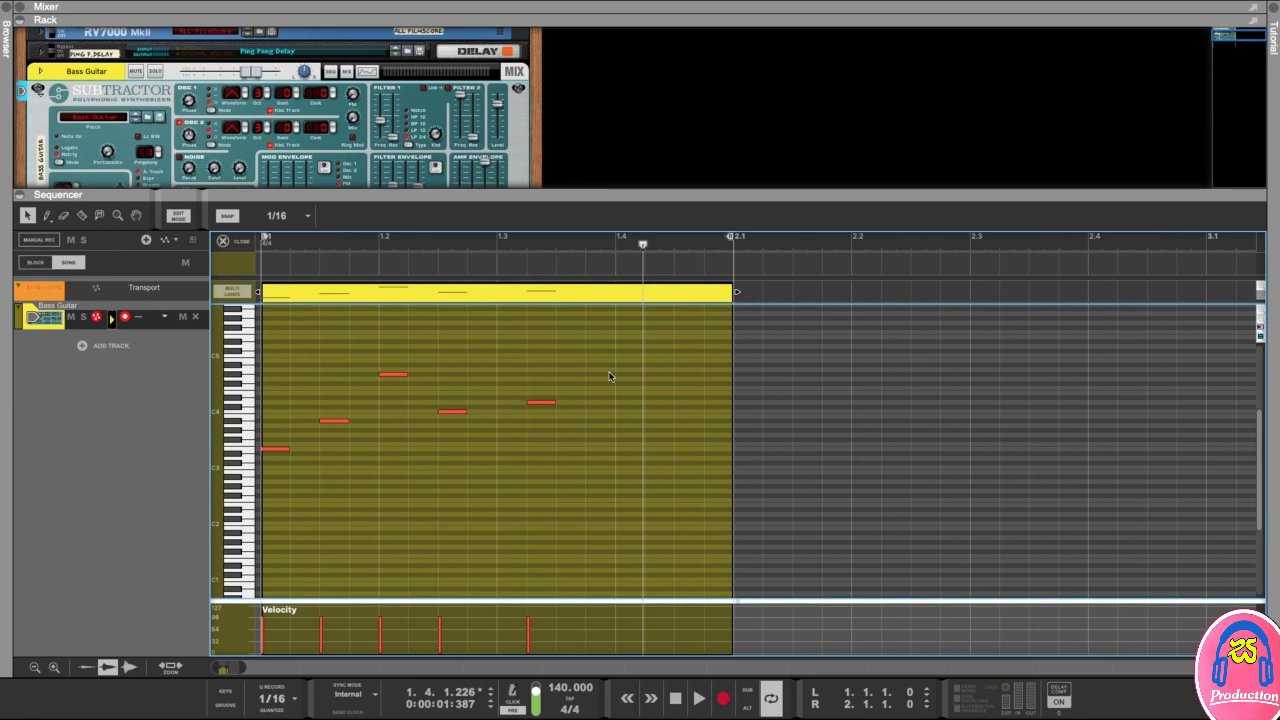
drag(567, 335, 275, 504)
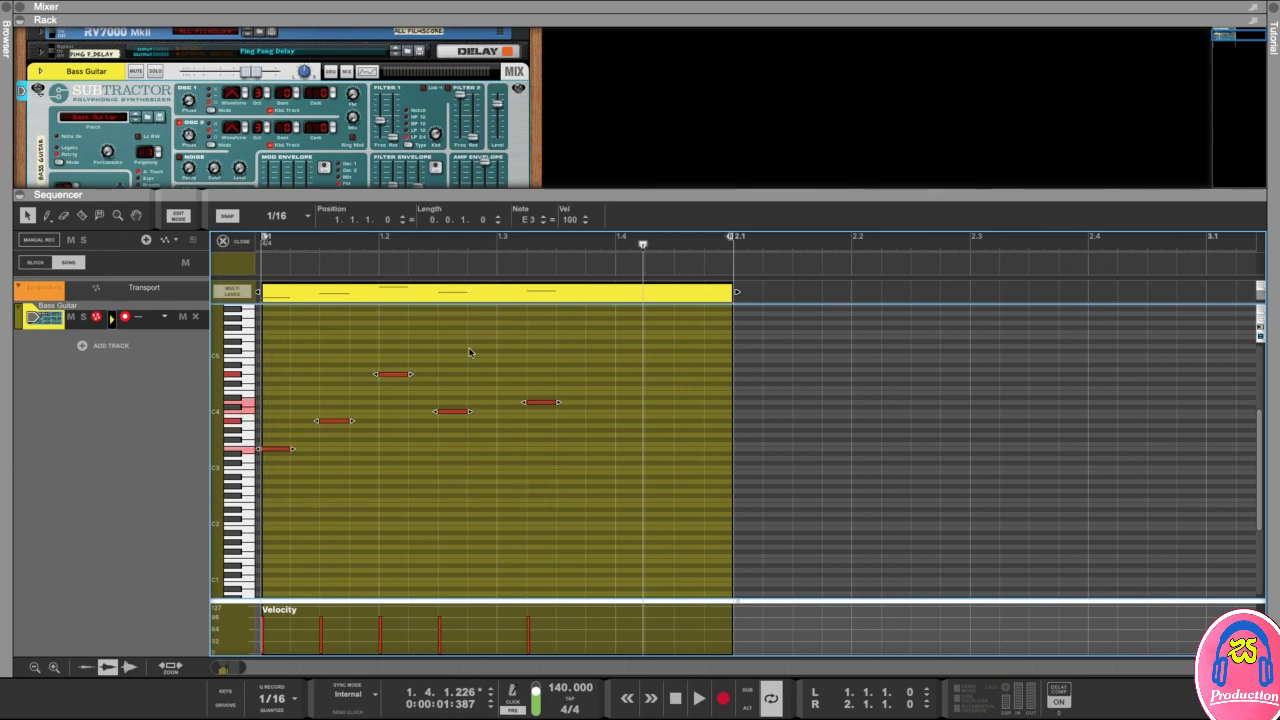
key(Delete)
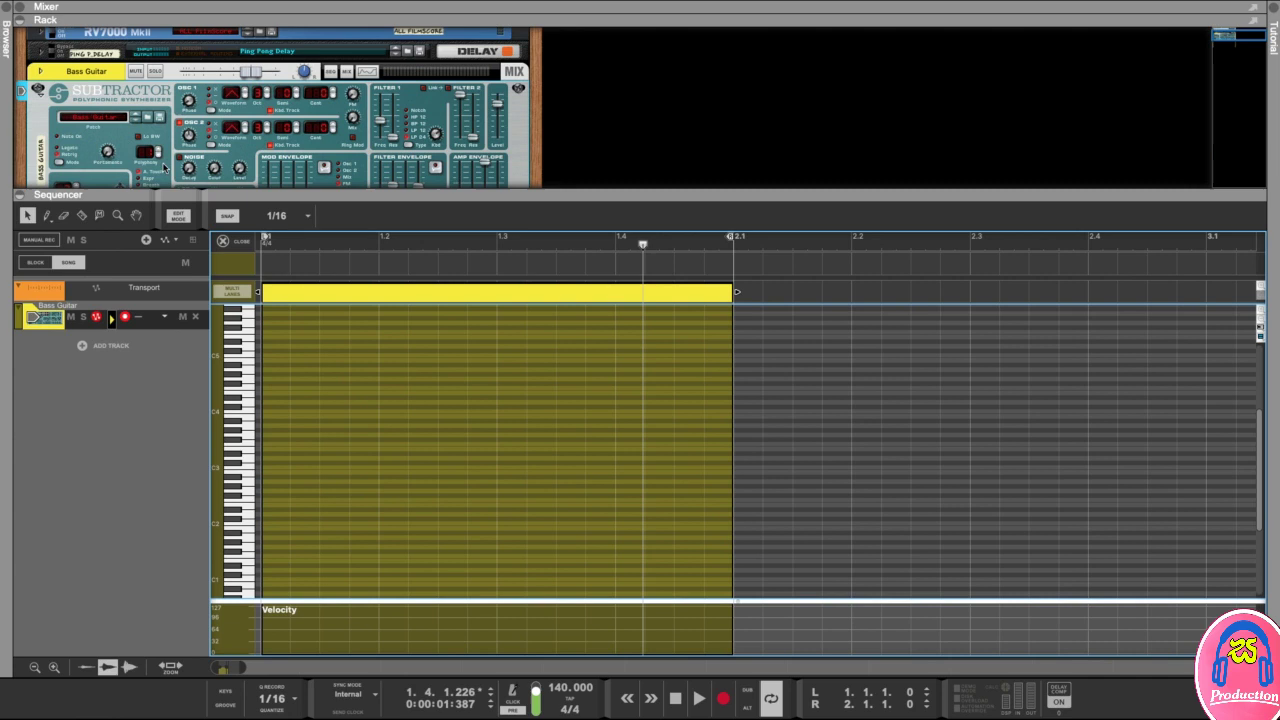
Draw 1/16 notes C4, D#4, D#4, E4, E3, C#4, F#4 and D#4 an eighth apart with the Pencil tool, and play them back.
click(47, 217)
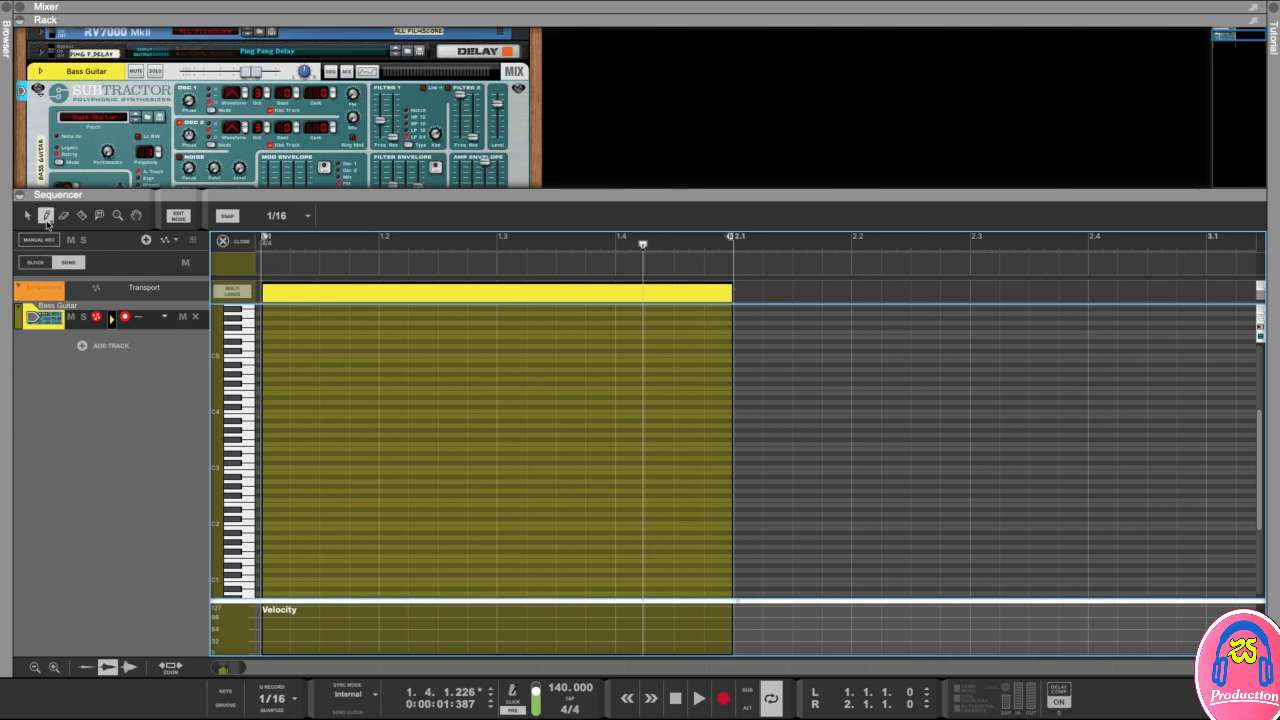
click(274, 410)
click(324, 397)
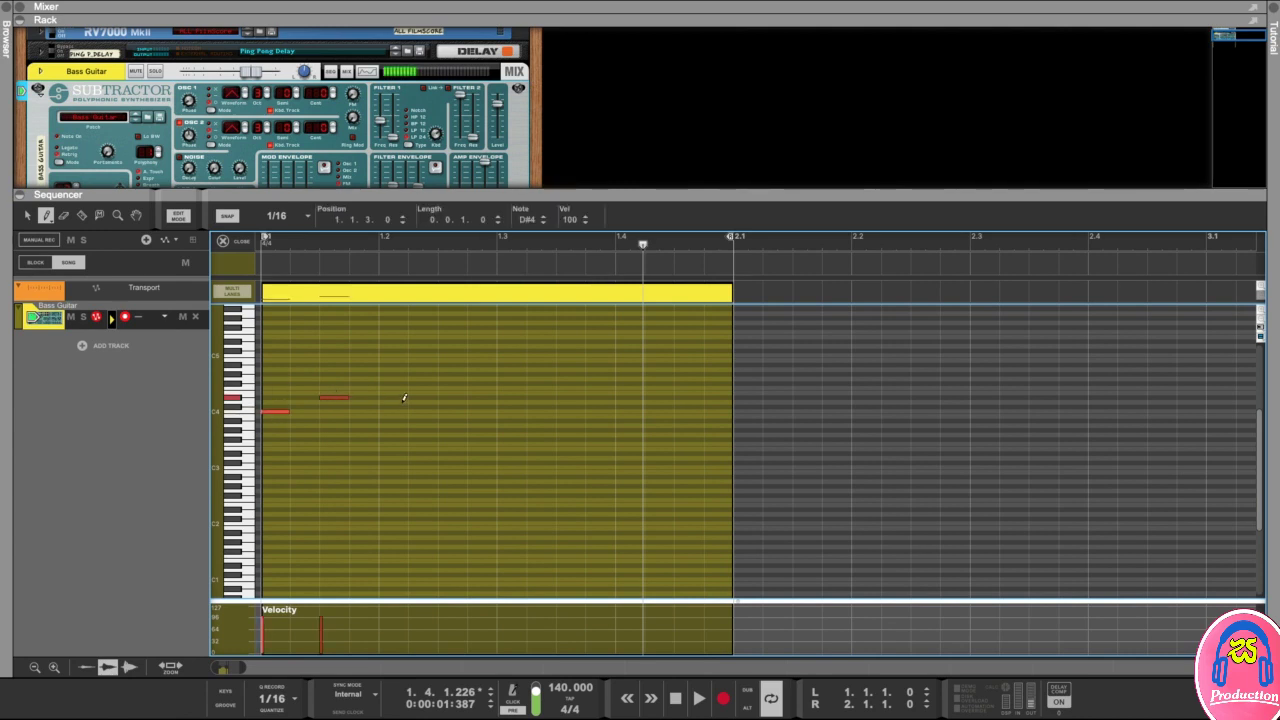
click(393, 397)
click(452, 392)
click(518, 448)
click(570, 407)
click(628, 383)
click(682, 397)
key(space)
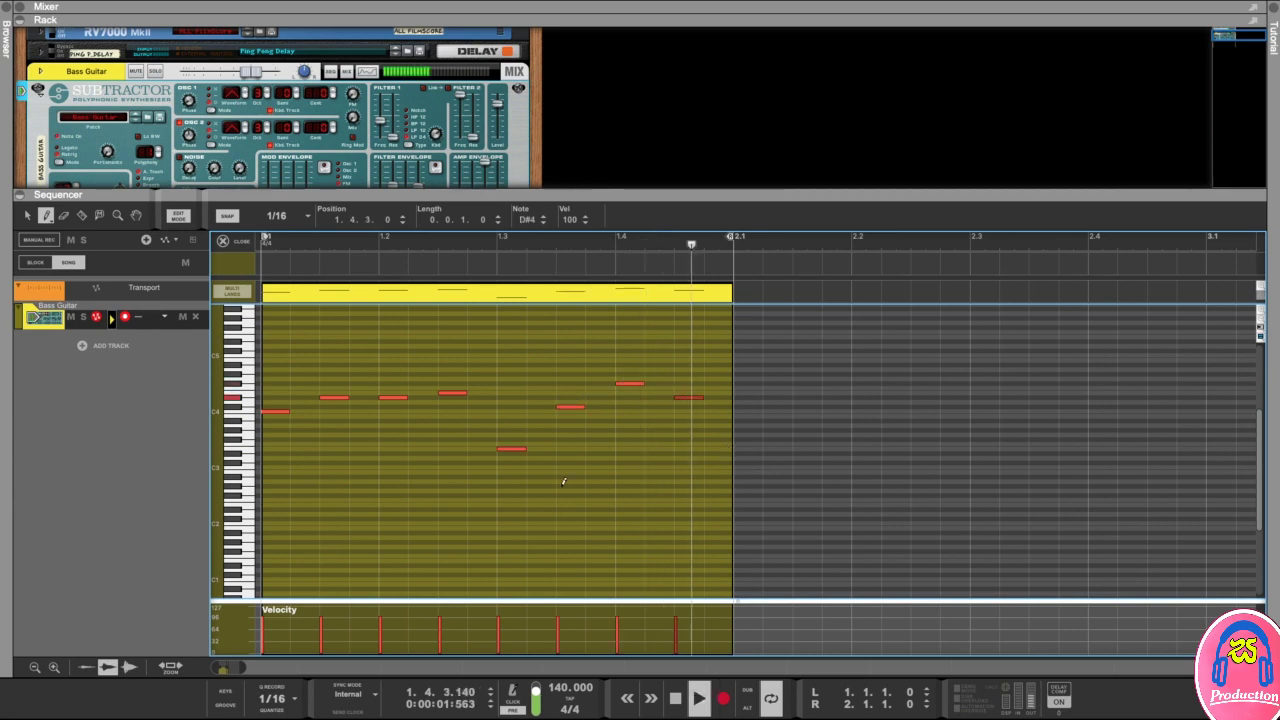
key(space)
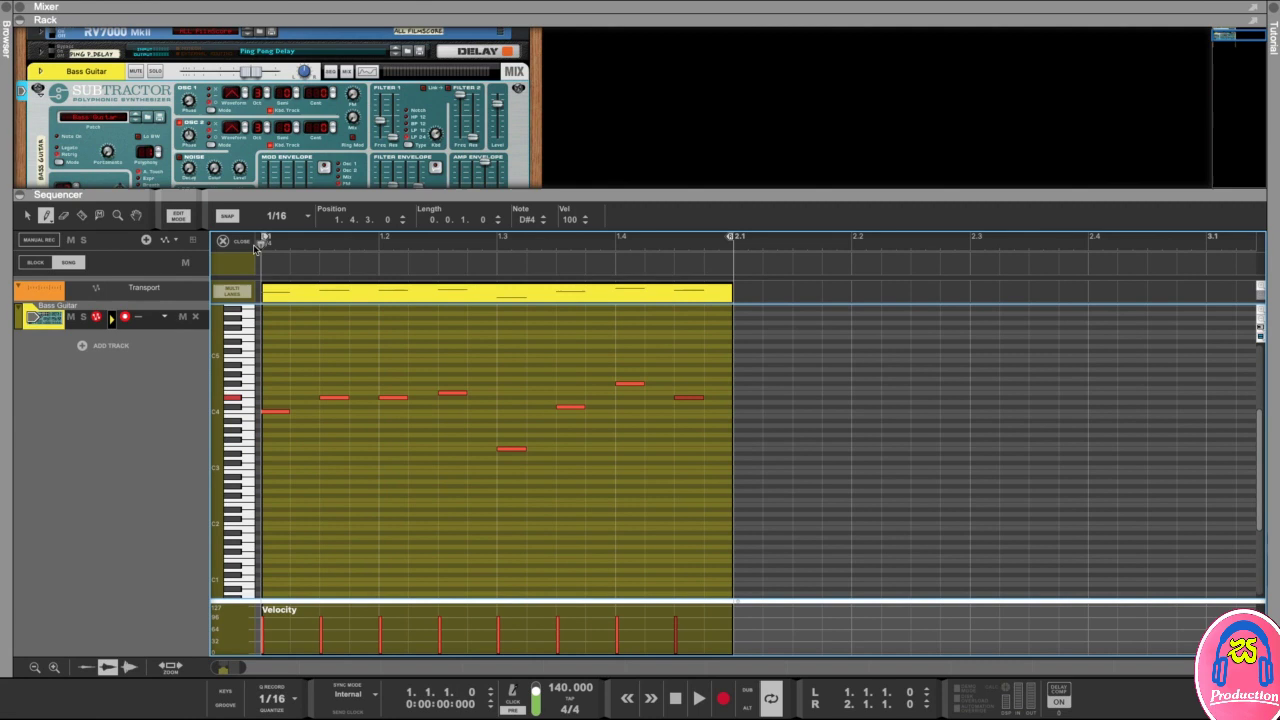
Play back the eight-note melody, return to the start of bar 1 and clear the note selection.
key(space)
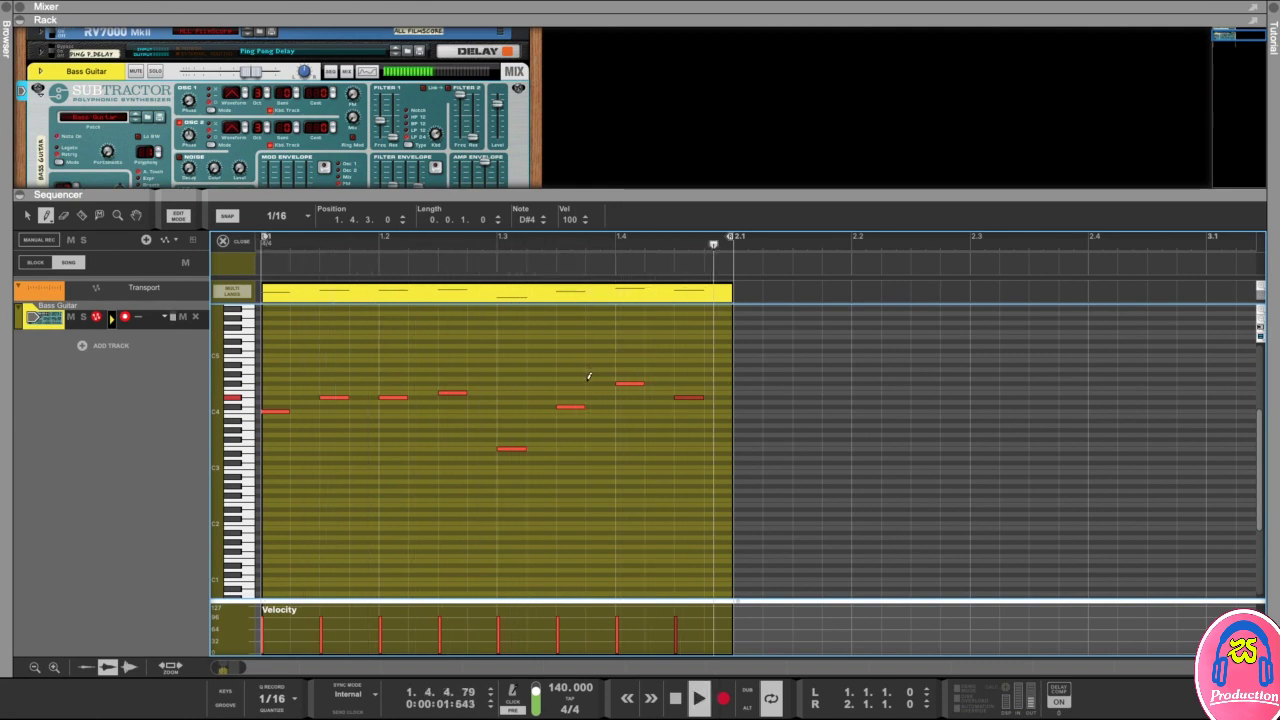
key(Home)
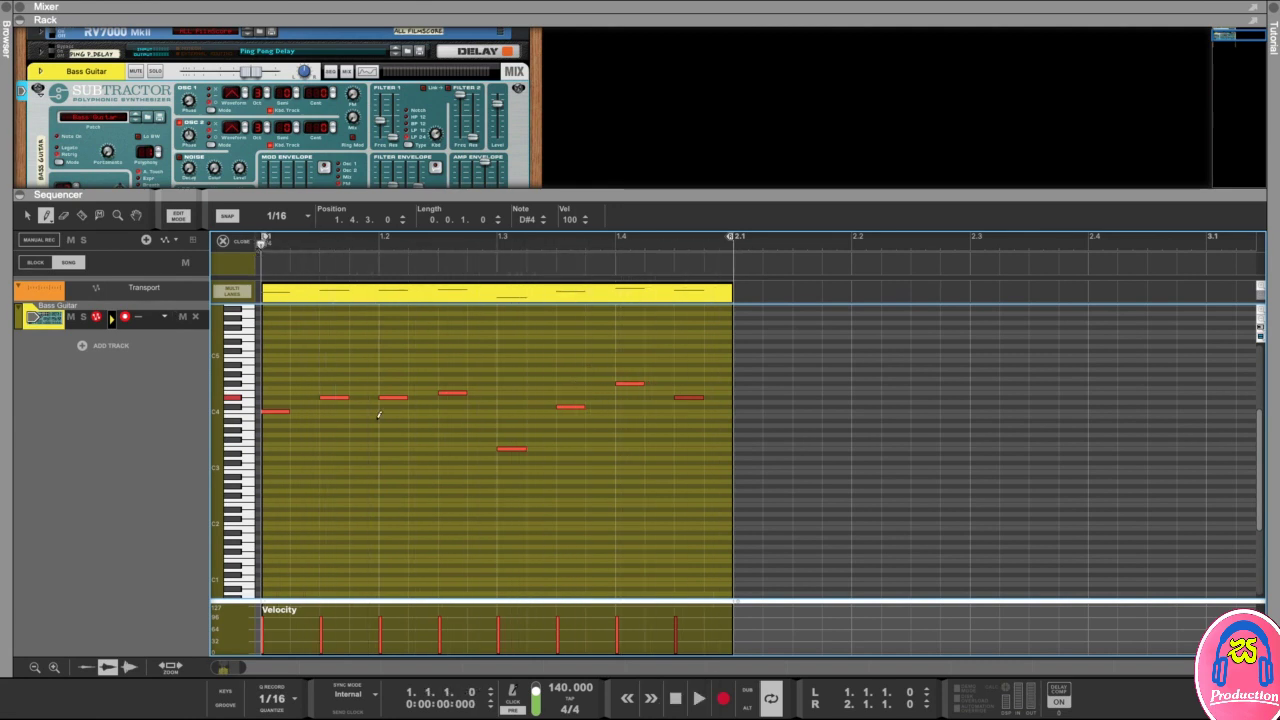
key(Escape)
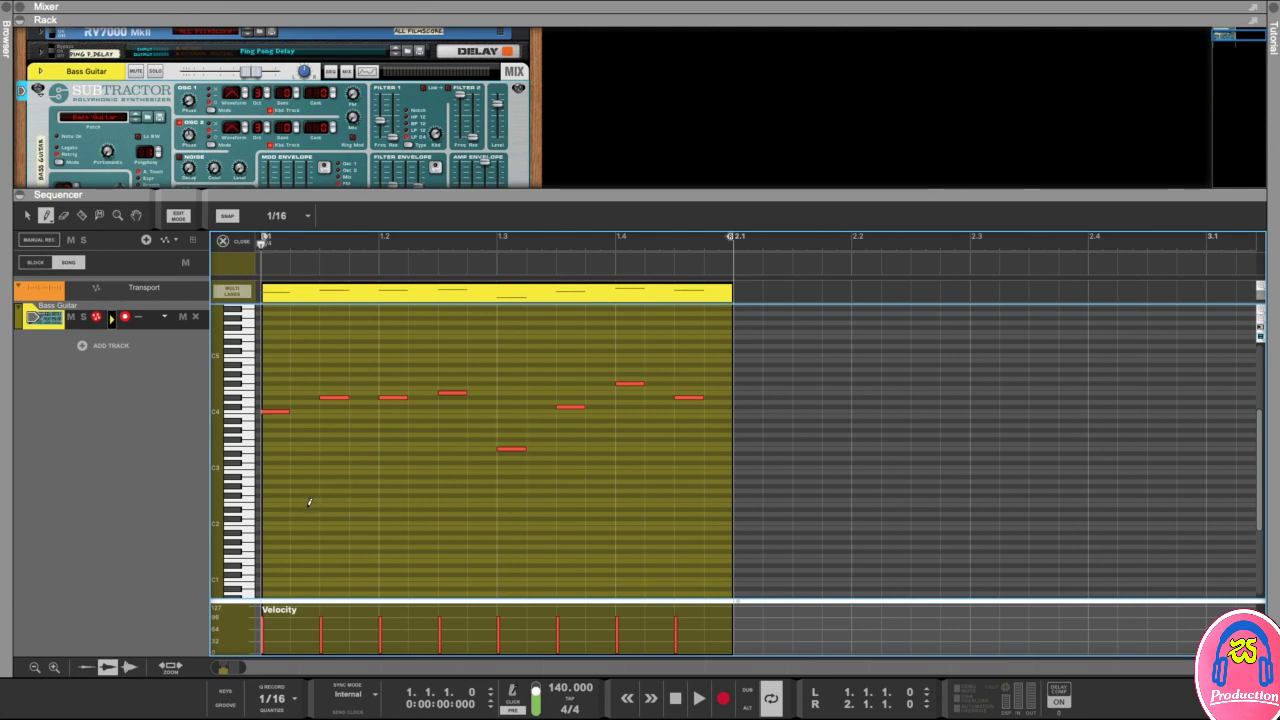
Draw a long E2 note starting at 1.1.2 and extend its end so it lasts two beats.
drag(305, 500, 489, 491)
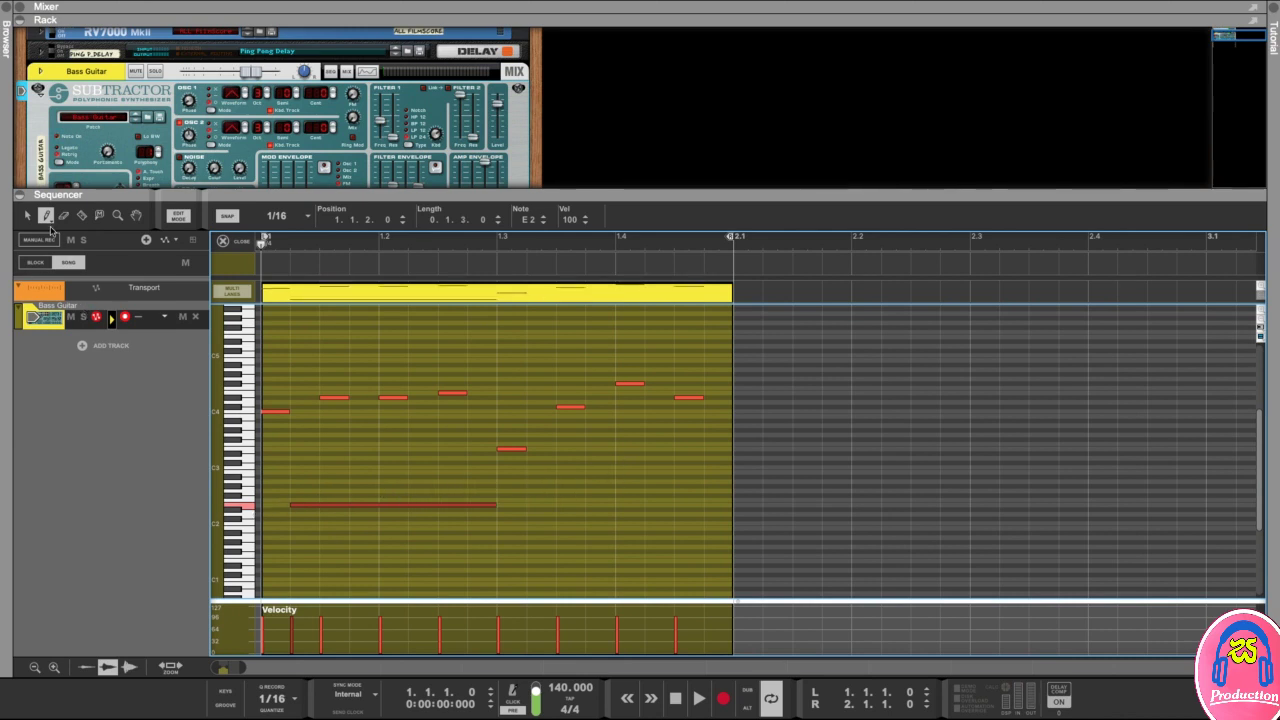
click(28, 216)
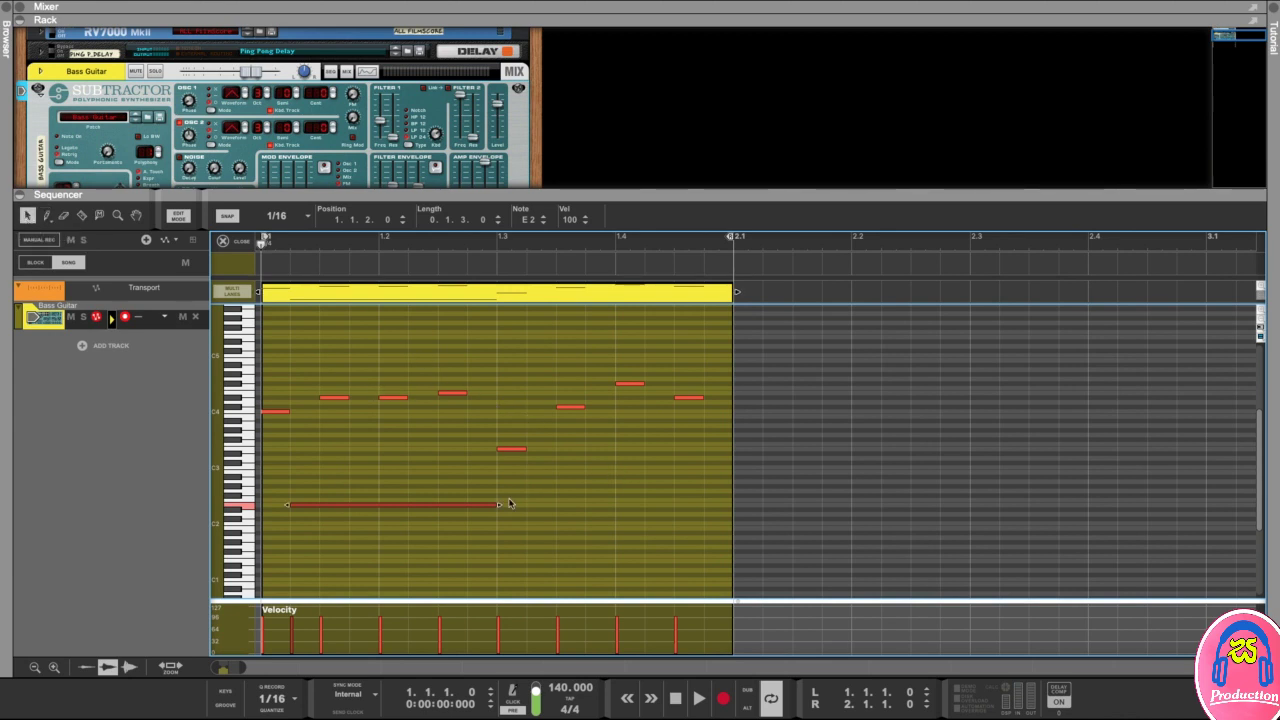
drag(501, 510, 529, 507)
Lengthen the E3 note on beat 3 and the following C#4 note to two sixteenths each.
click(512, 451)
drag(531, 449, 558, 449)
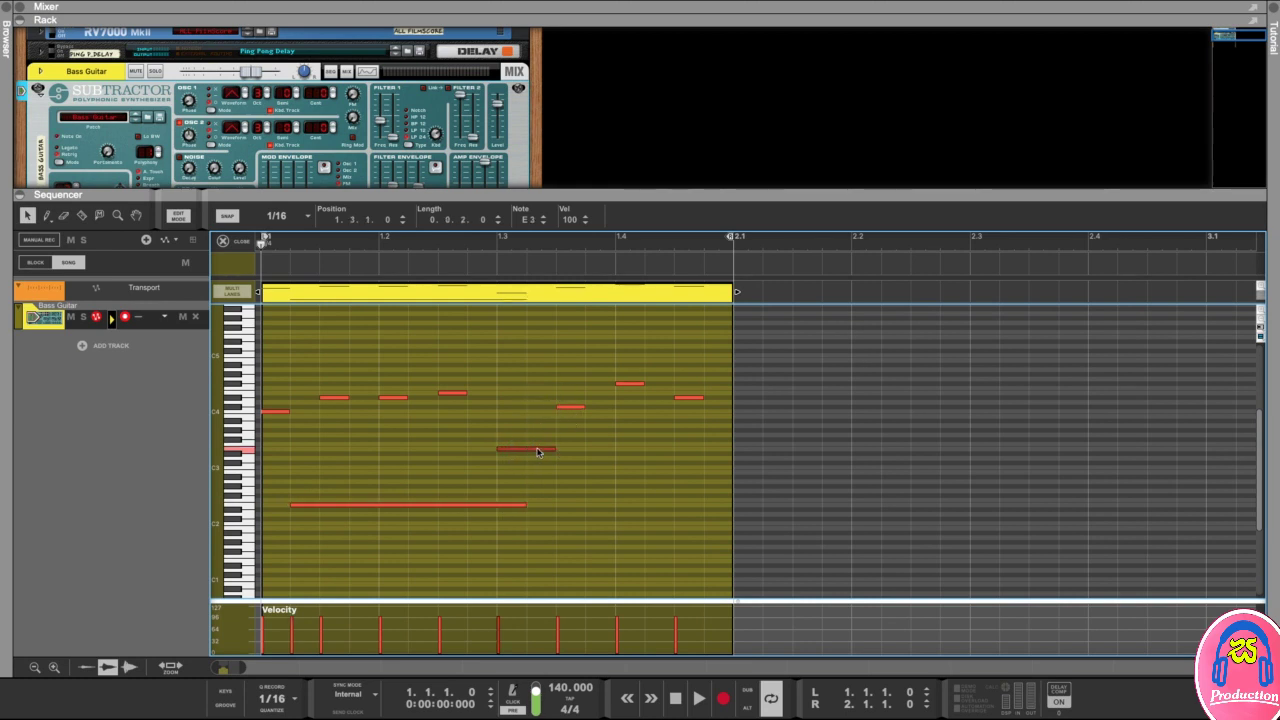
click(573, 410)
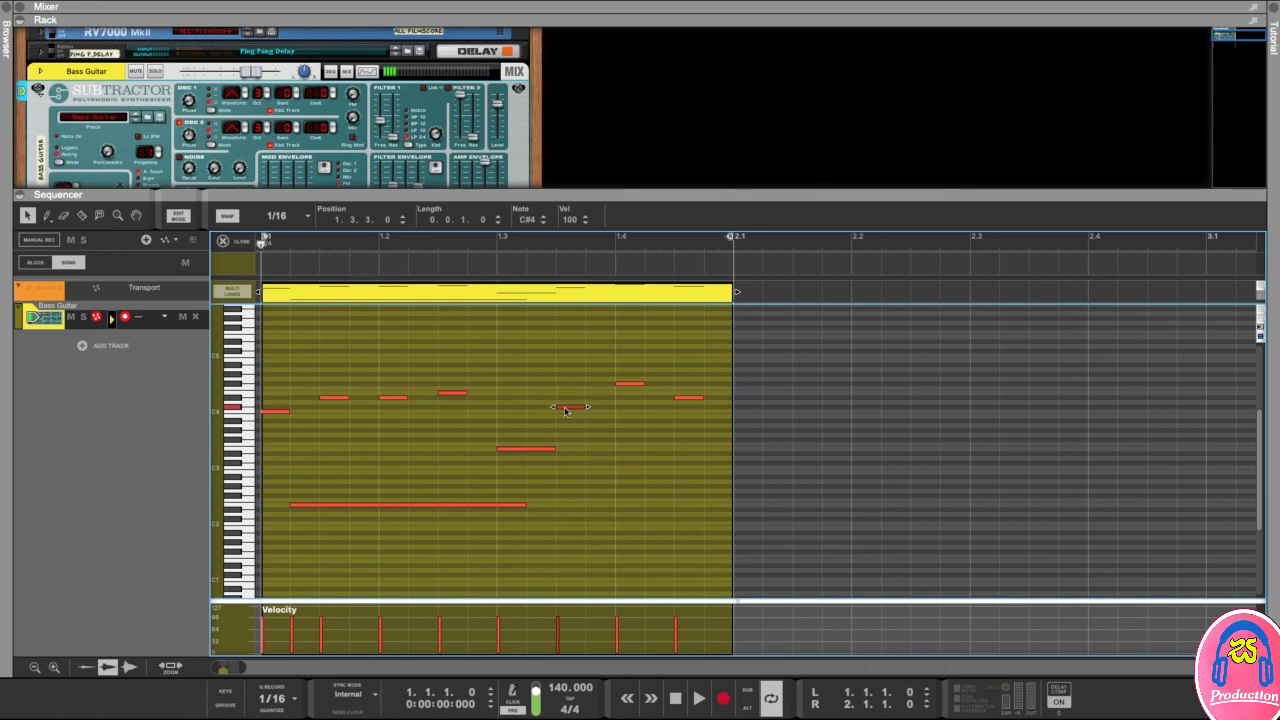
drag(589, 407, 610, 408)
Lower the E3 note on beat 3 to C3, shift the long E2 note to the bar's start, and play the clip.
drag(537, 453, 537, 470)
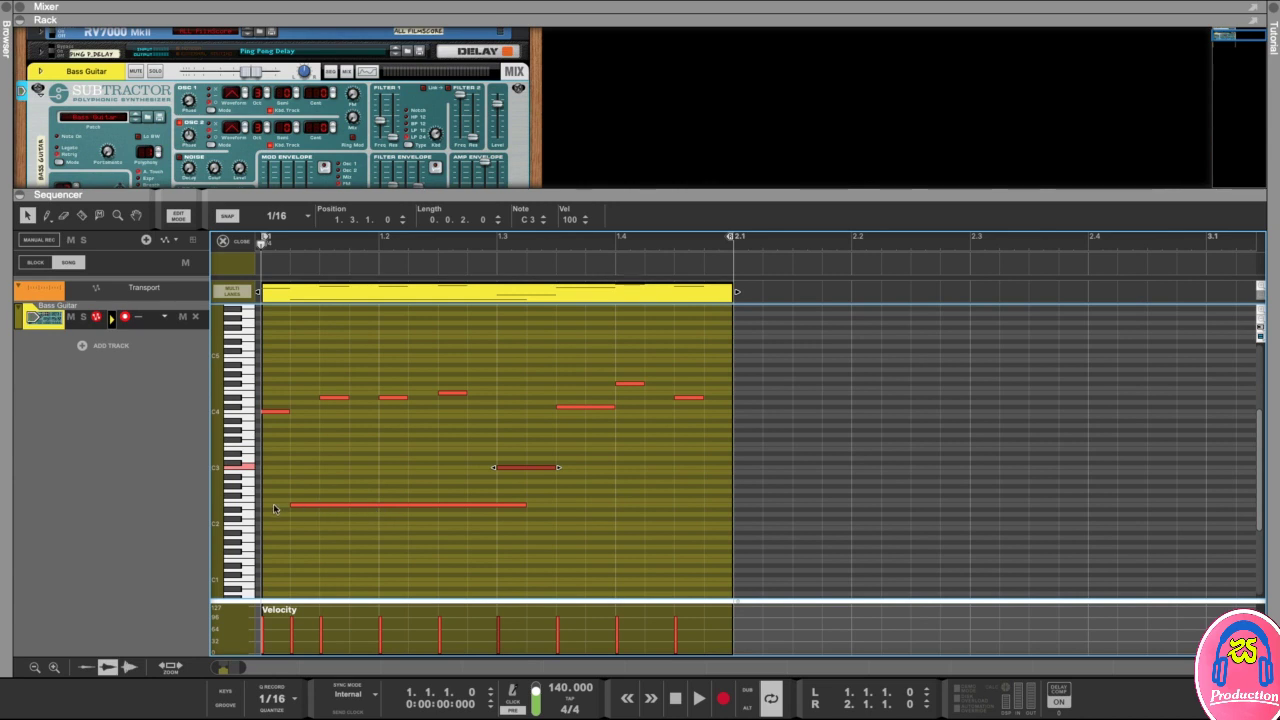
drag(336, 508, 306, 508)
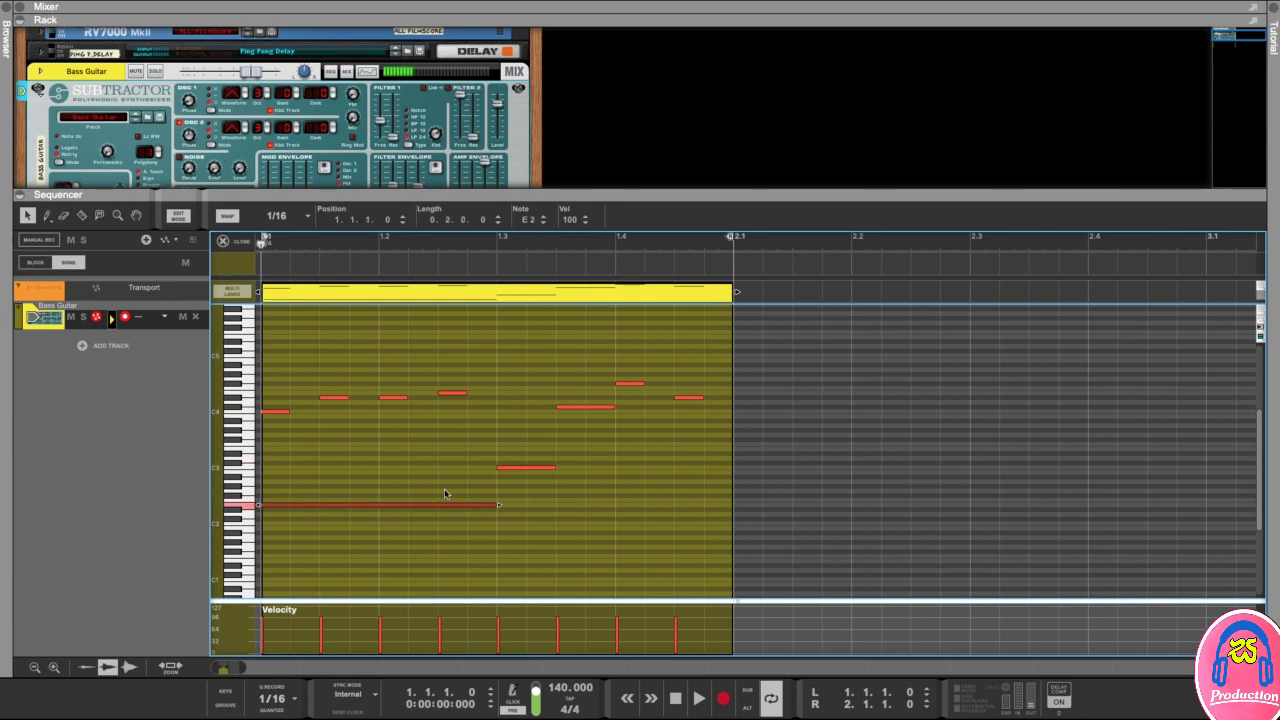
click(497, 547)
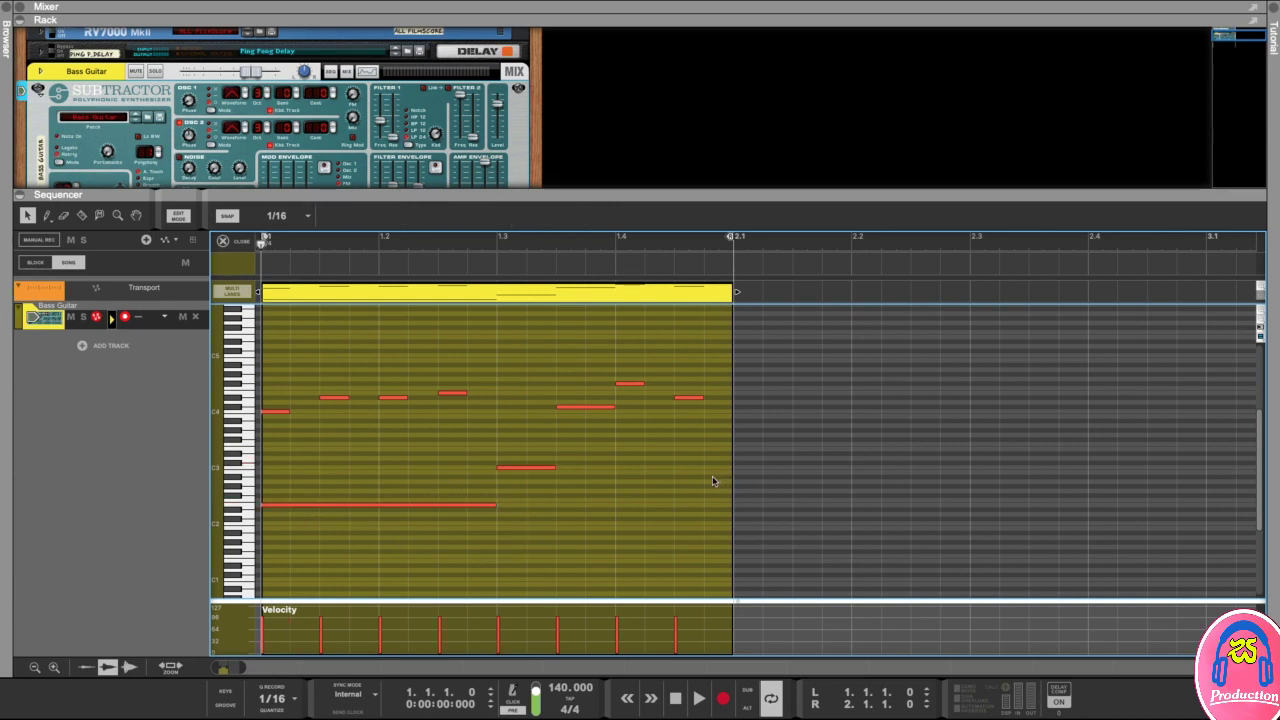
key(space)
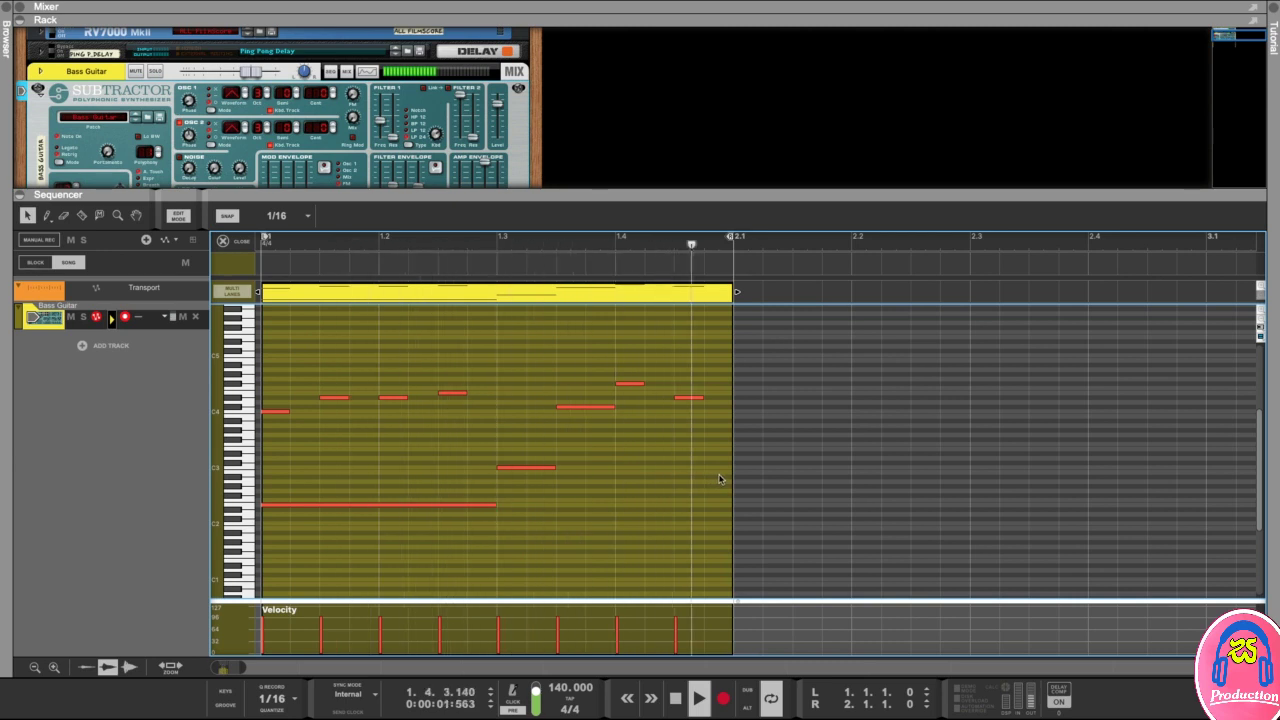
key(space)
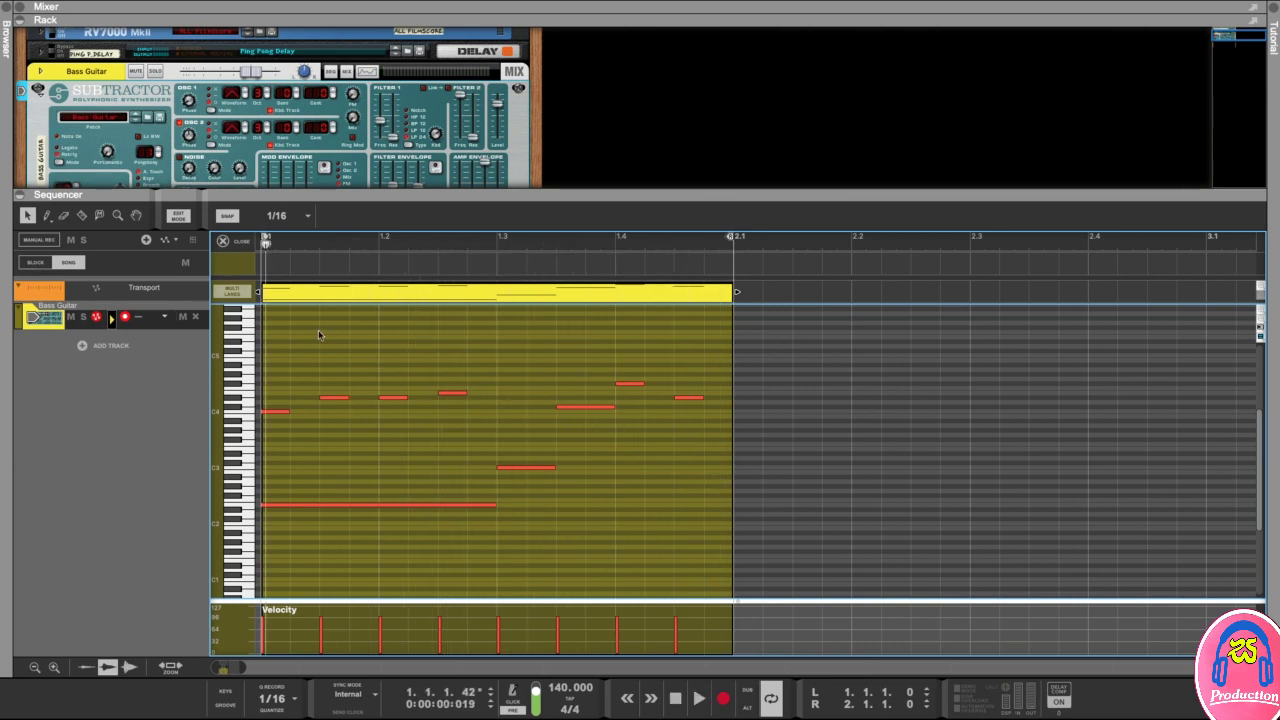
Select the D#4 and E4 notes on beat 2 together and lengthen both to two sixteenths.
drag(464, 360, 451, 403)
drag(480, 358, 386, 418)
mouse_move(470, 393)
mouse_down()
mouse_move(545, 393)
mouse_move(476, 396)
mouse_up()
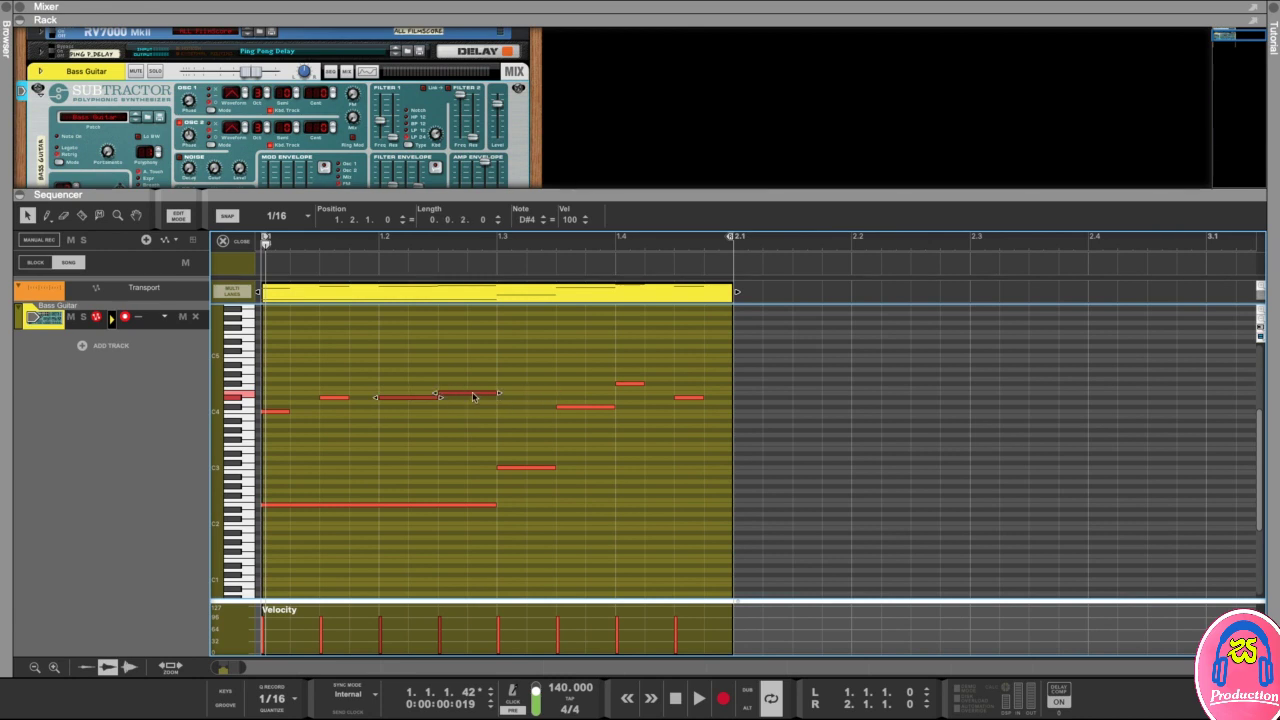
click(488, 352)
Practise box-selecting different groups of notes in the second half of the clip, and clear the selection.
drag(570, 350, 712, 444)
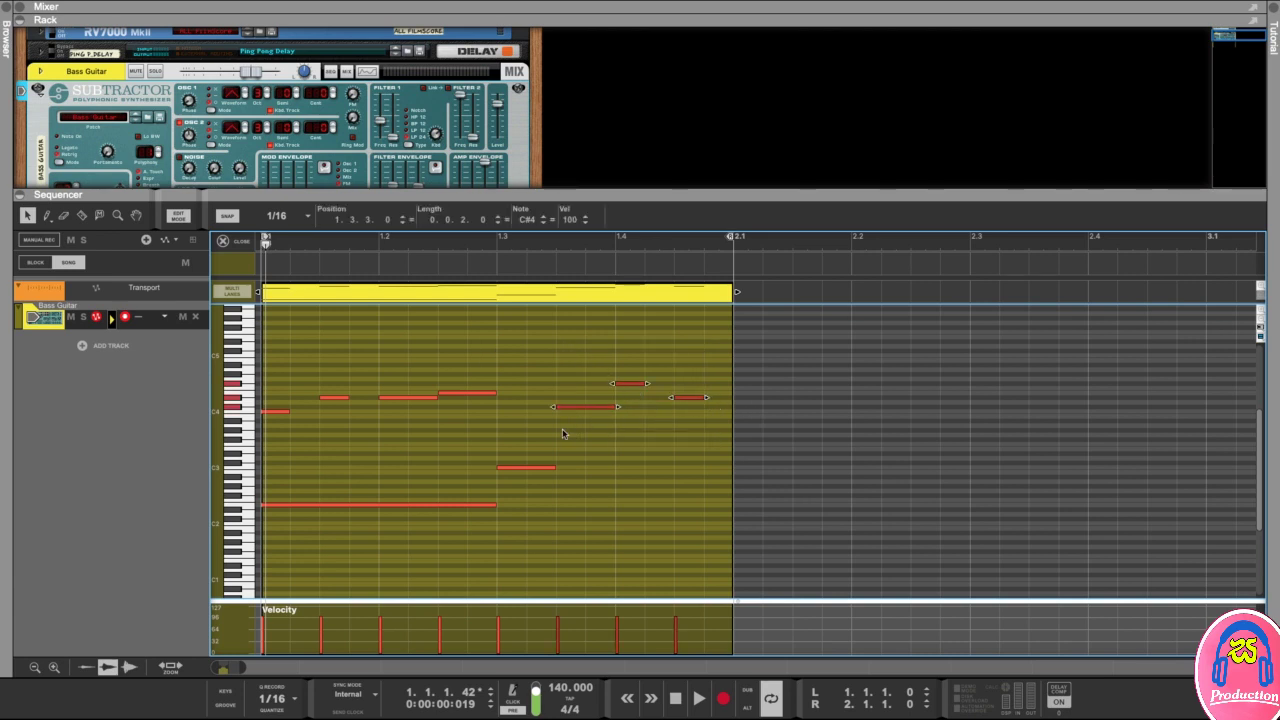
click(658, 412)
drag(624, 351, 712, 430)
drag(571, 373, 589, 447)
click(643, 444)
drag(706, 355, 616, 410)
click(707, 382)
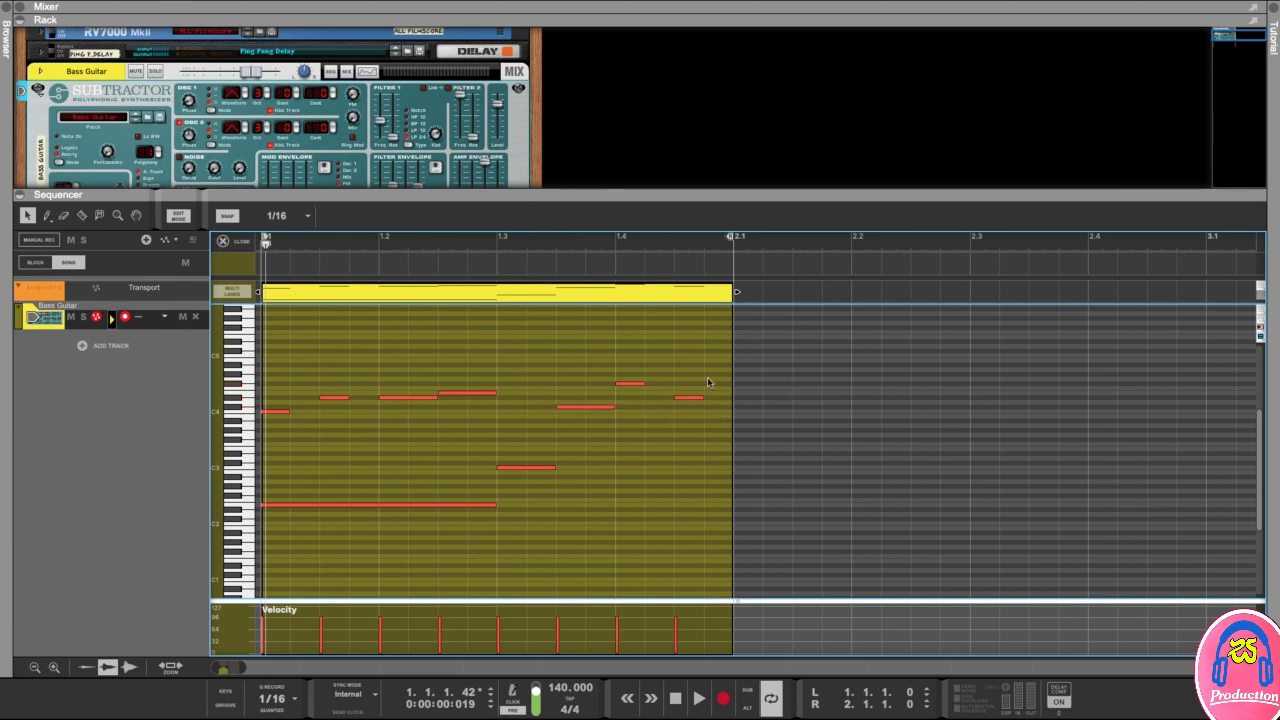
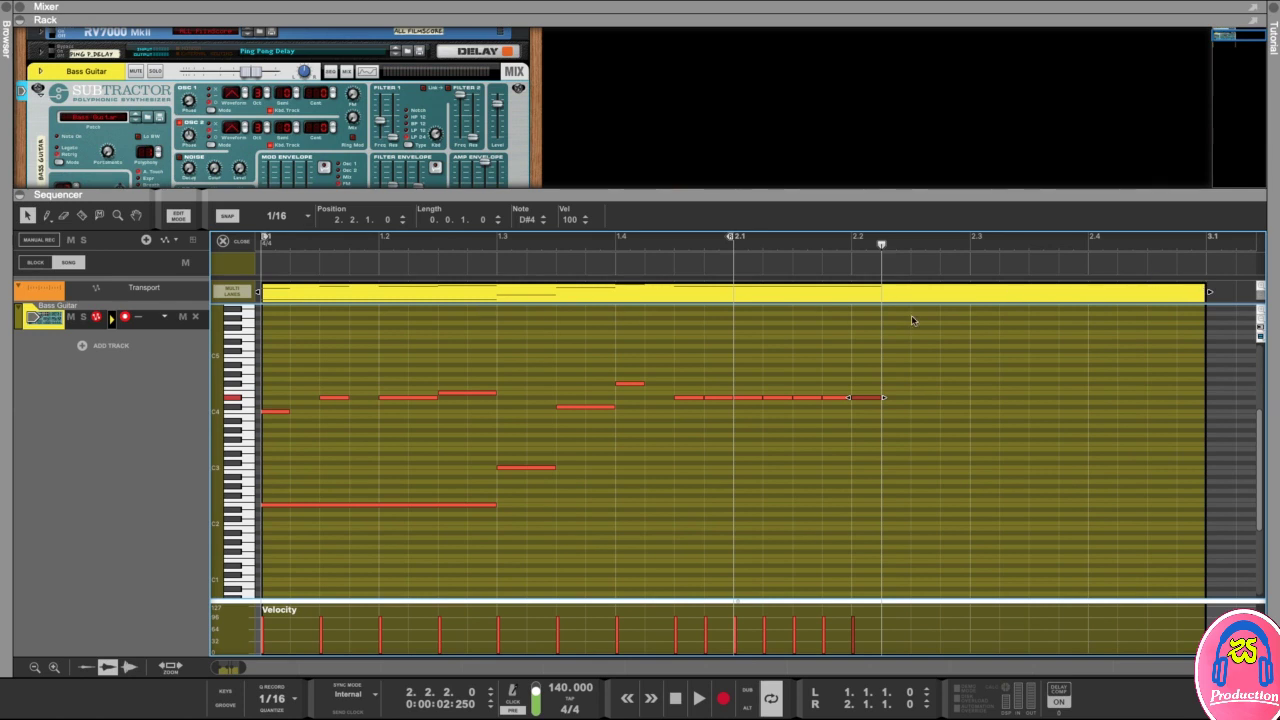
Remove the repeated D#4 notes from bar 2, restore the one-bar clip and return the playhead to the start.
key(Delete)
key(Delete)
key(Delete)
key(Delete)
key(Delete)
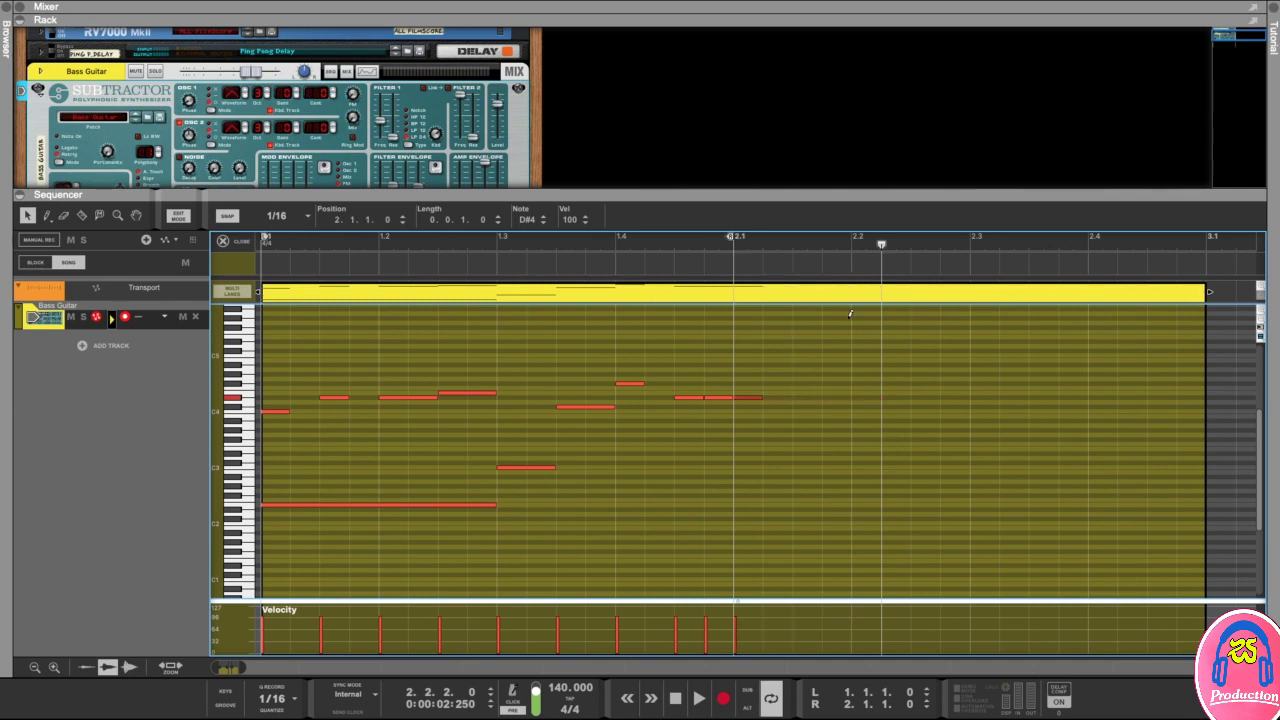
drag(725, 241, 262, 243)
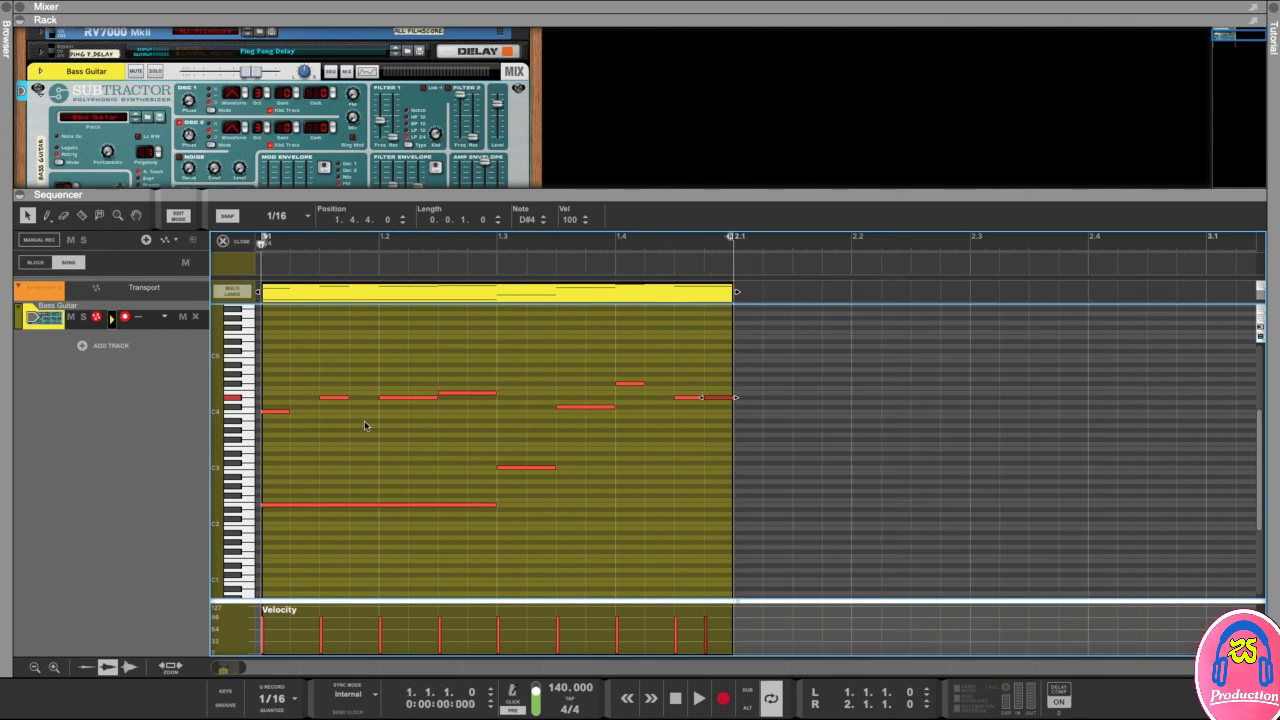
Select every note in the clip and delete them.
click(779, 407)
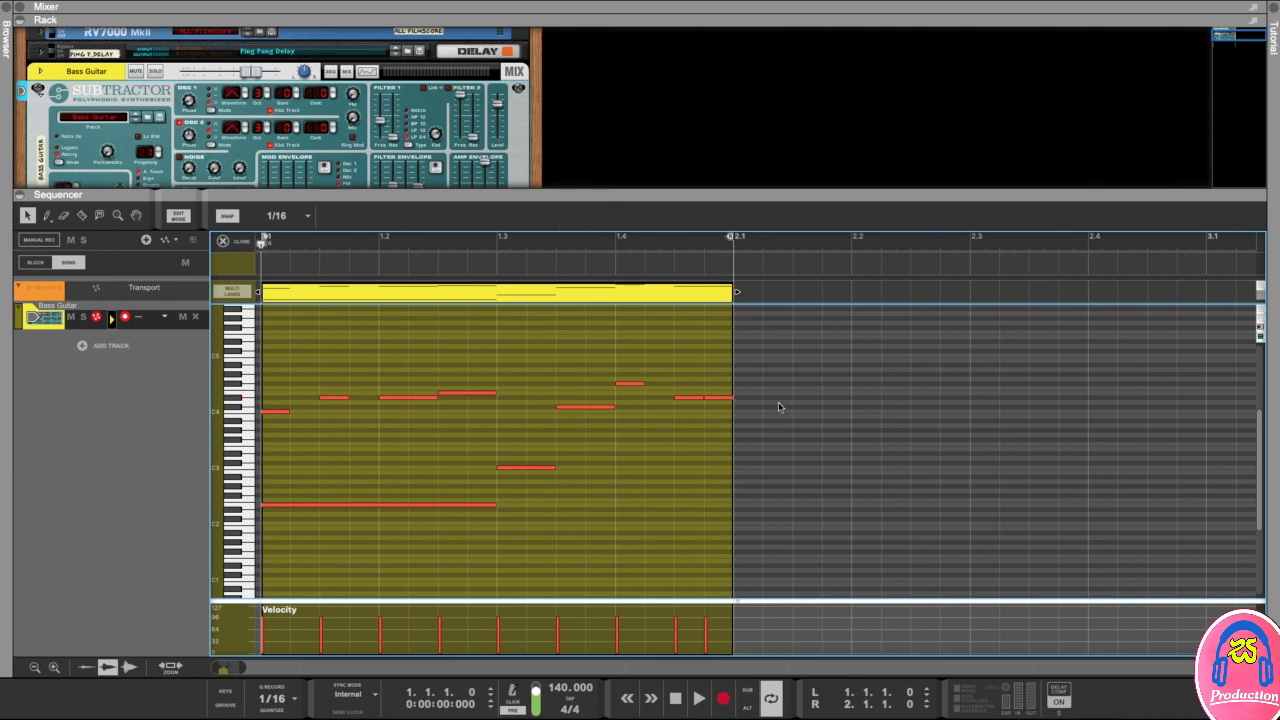
drag(717, 345, 262, 520)
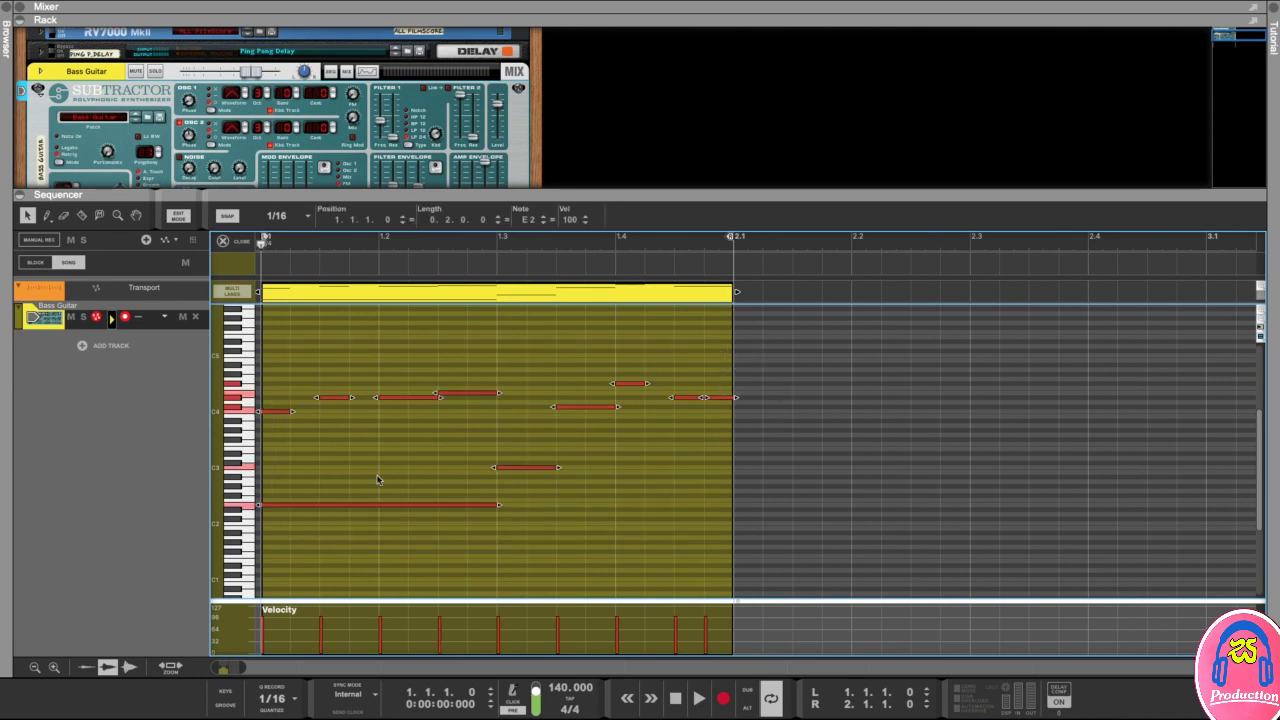
key(Delete)
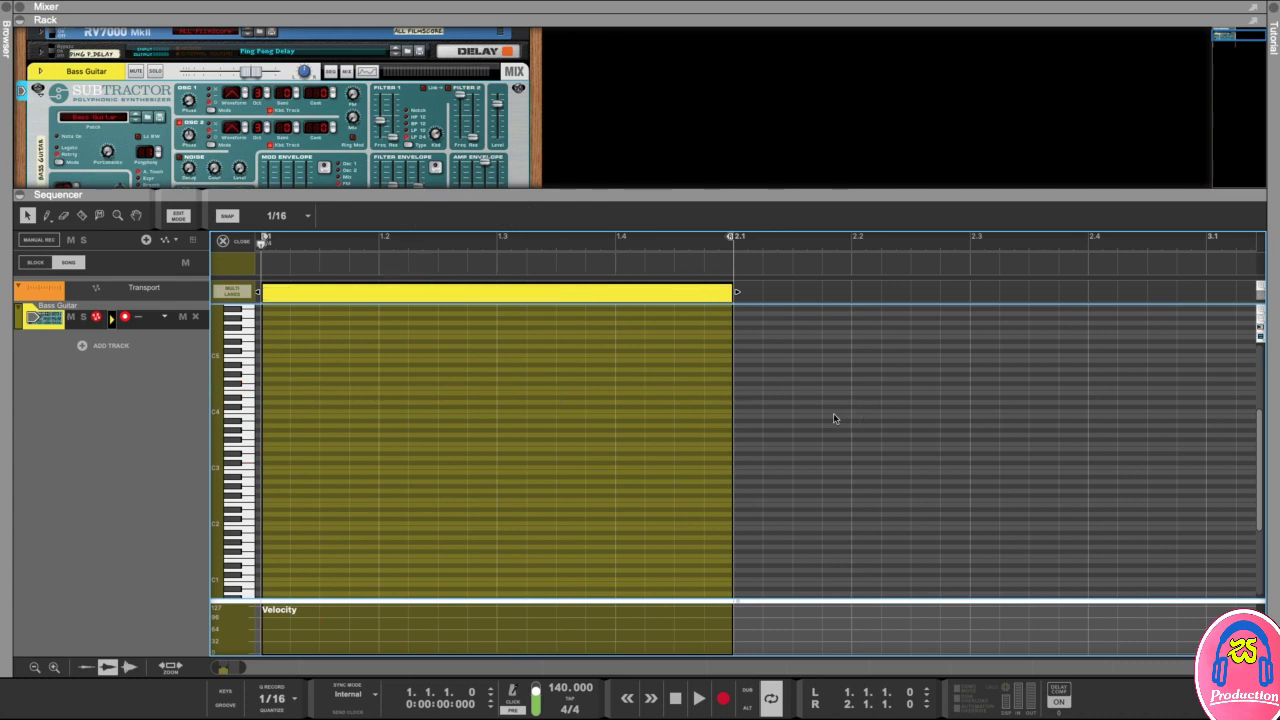
Draw a 1/16 E3 note at the start of the bar with the Pencil tool and switch back to the Selection tool.
click(46, 215)
click(274, 448)
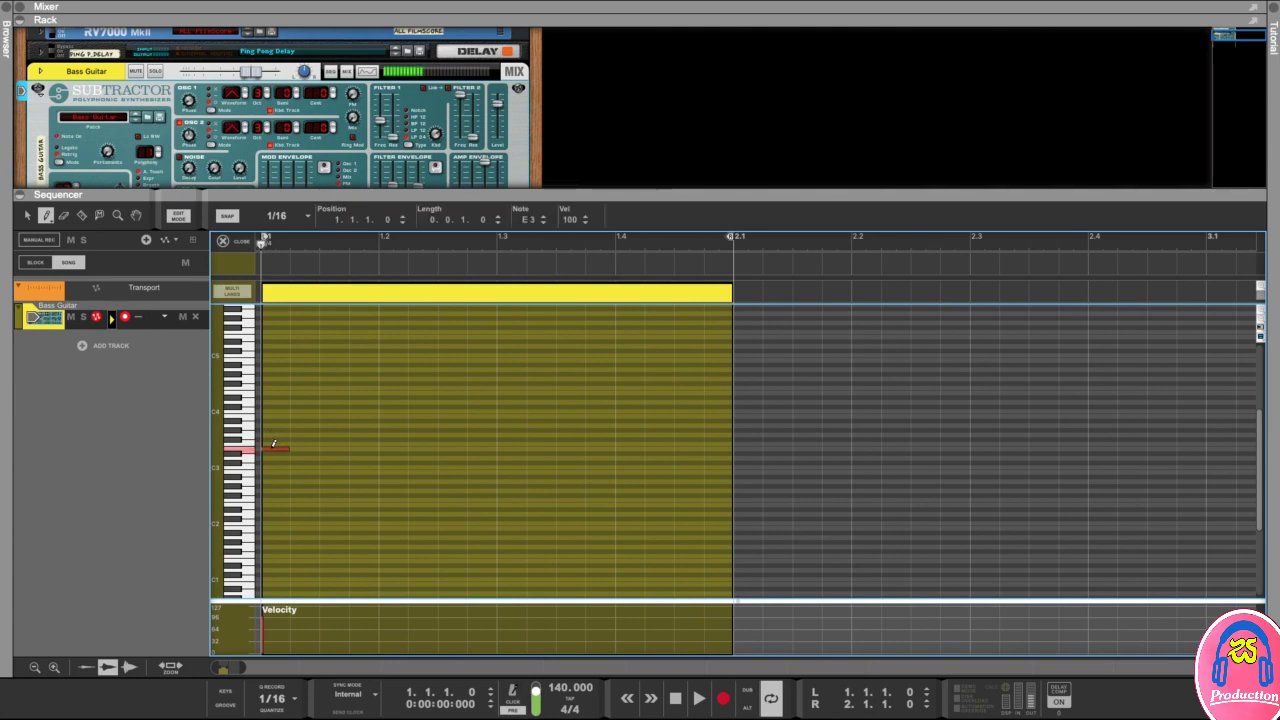
click(27, 215)
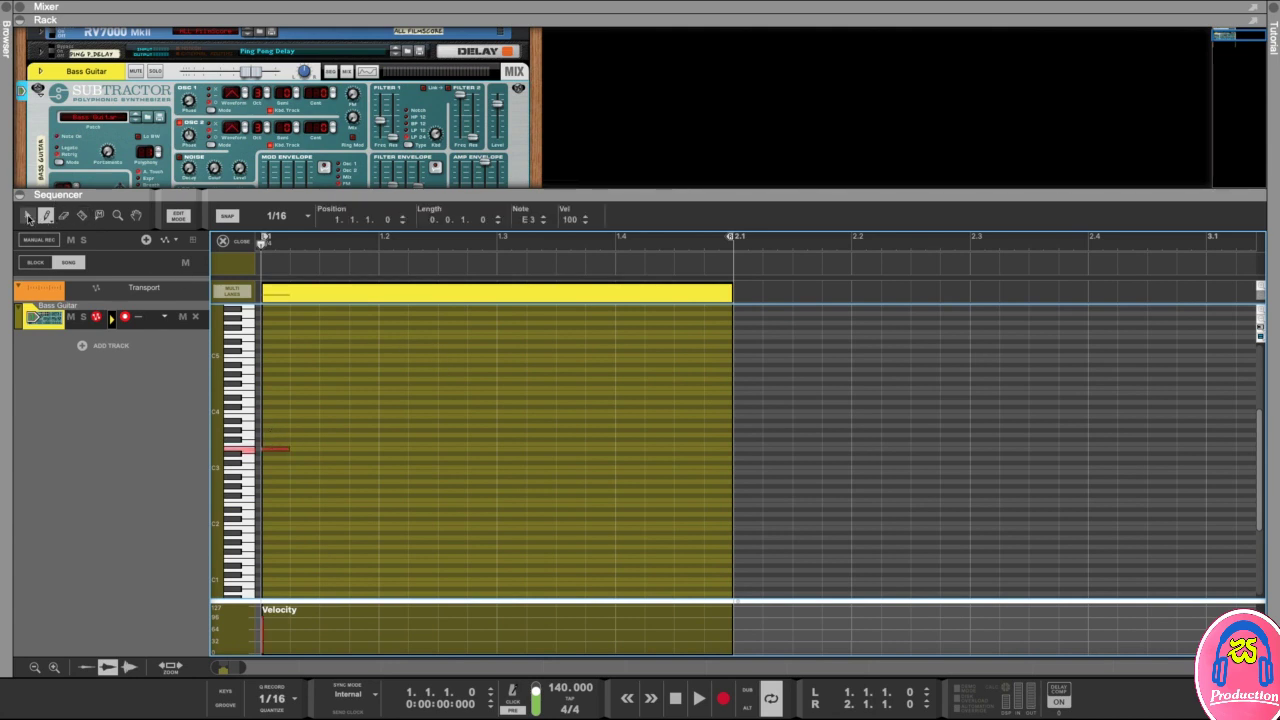
click(404, 415)
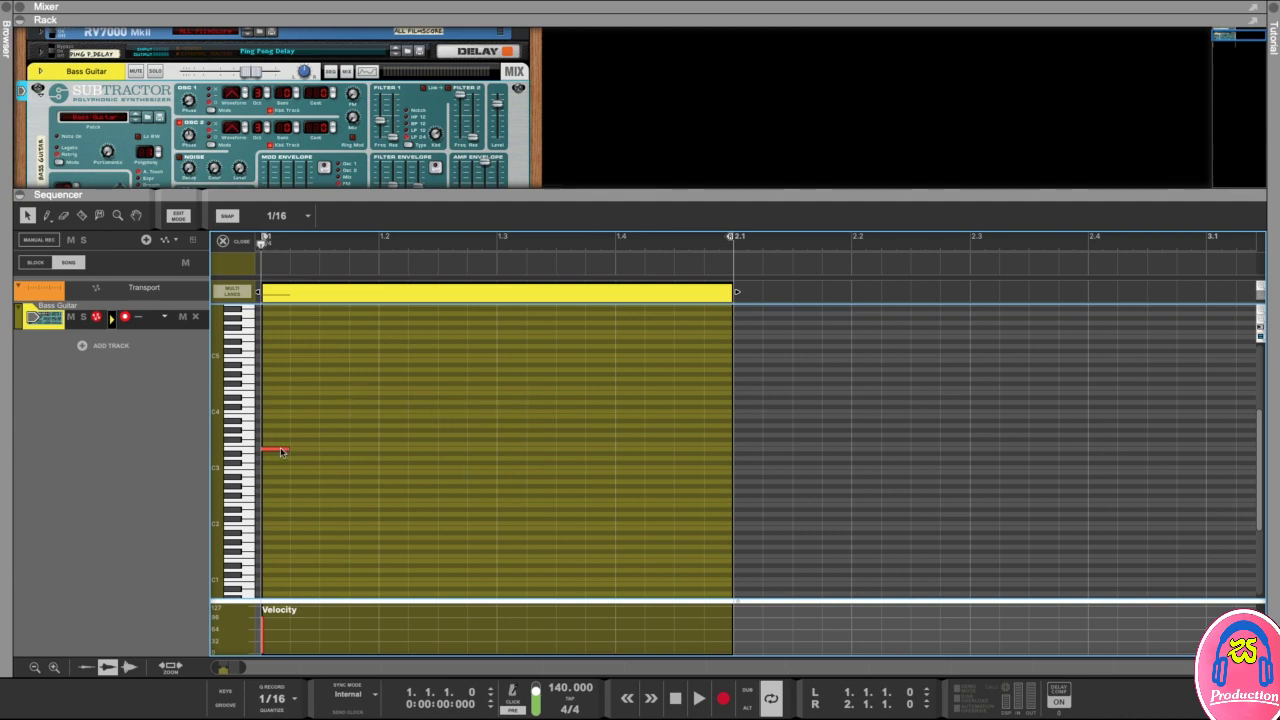
Duplicate the E3 note to make 1/16 notes F3 at 1.1.3, F3 at 1.2.1 and C3 at 1.2.3.
drag(280, 447, 339, 445)
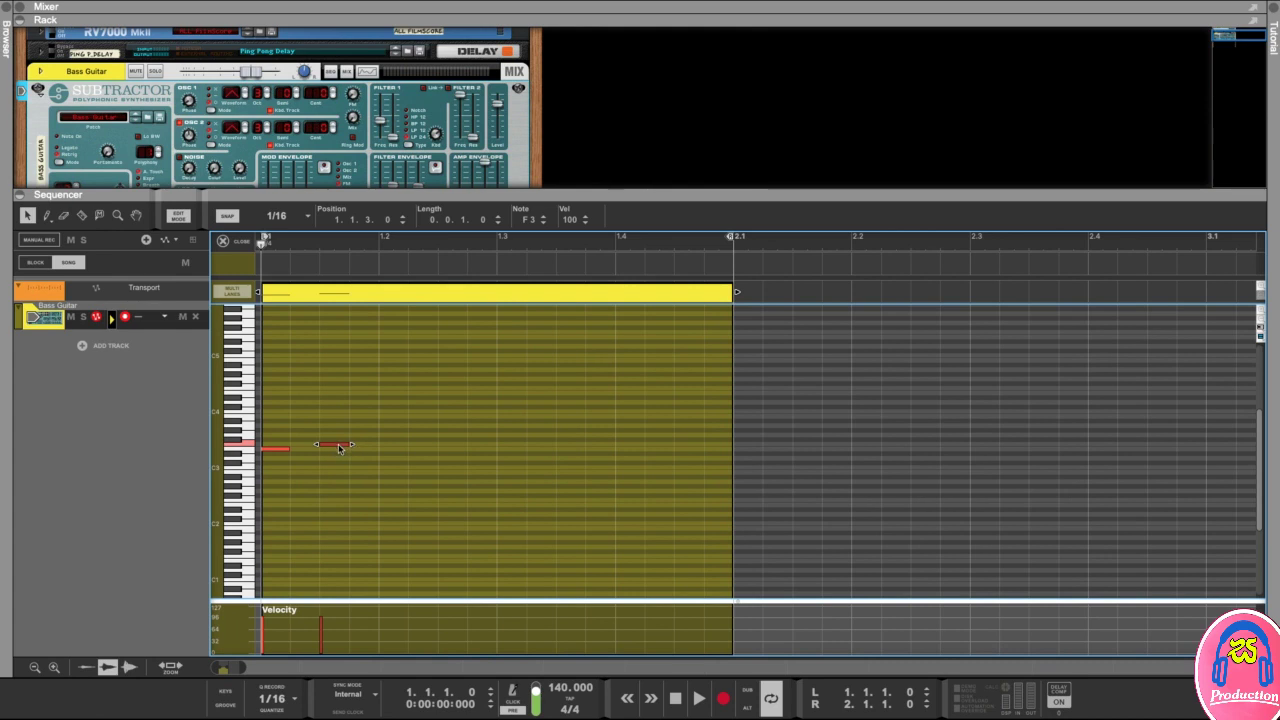
drag(336, 449, 451, 469)
click(508, 465)
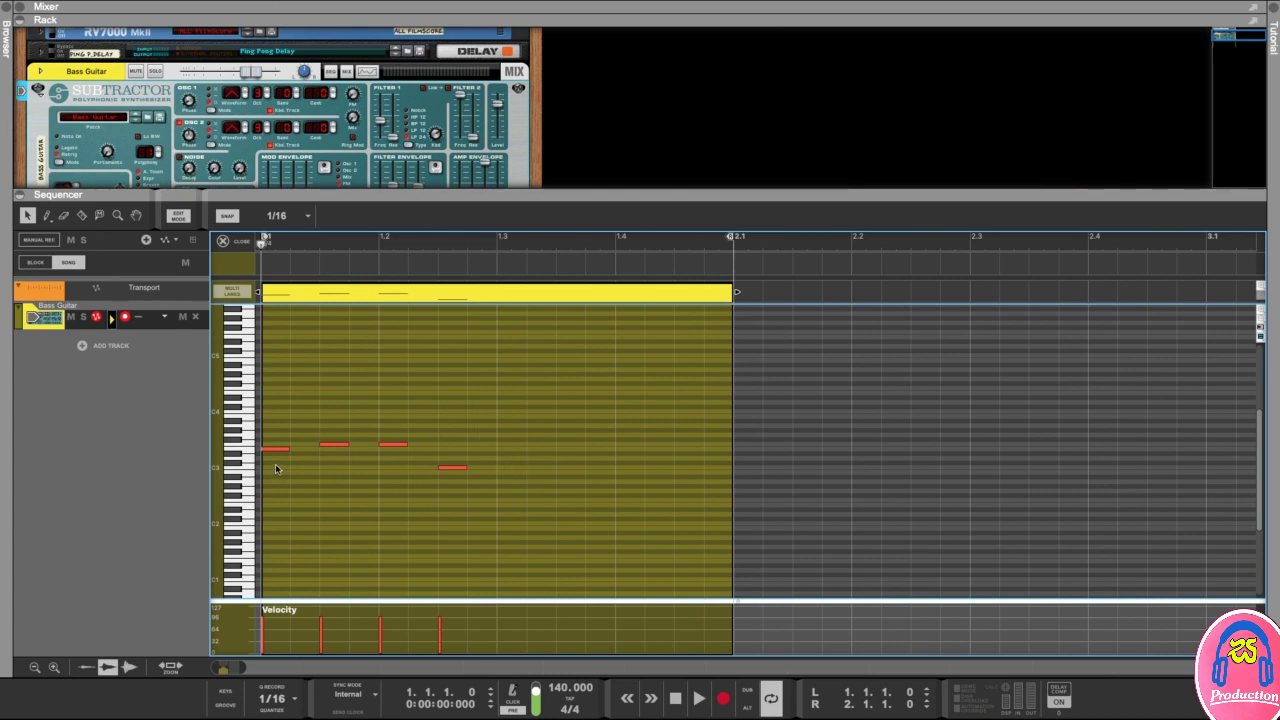
Copy the four-note phrase to beats 3 and 4, transposed down so that it starts on F2.
drag(470, 381, 283, 505)
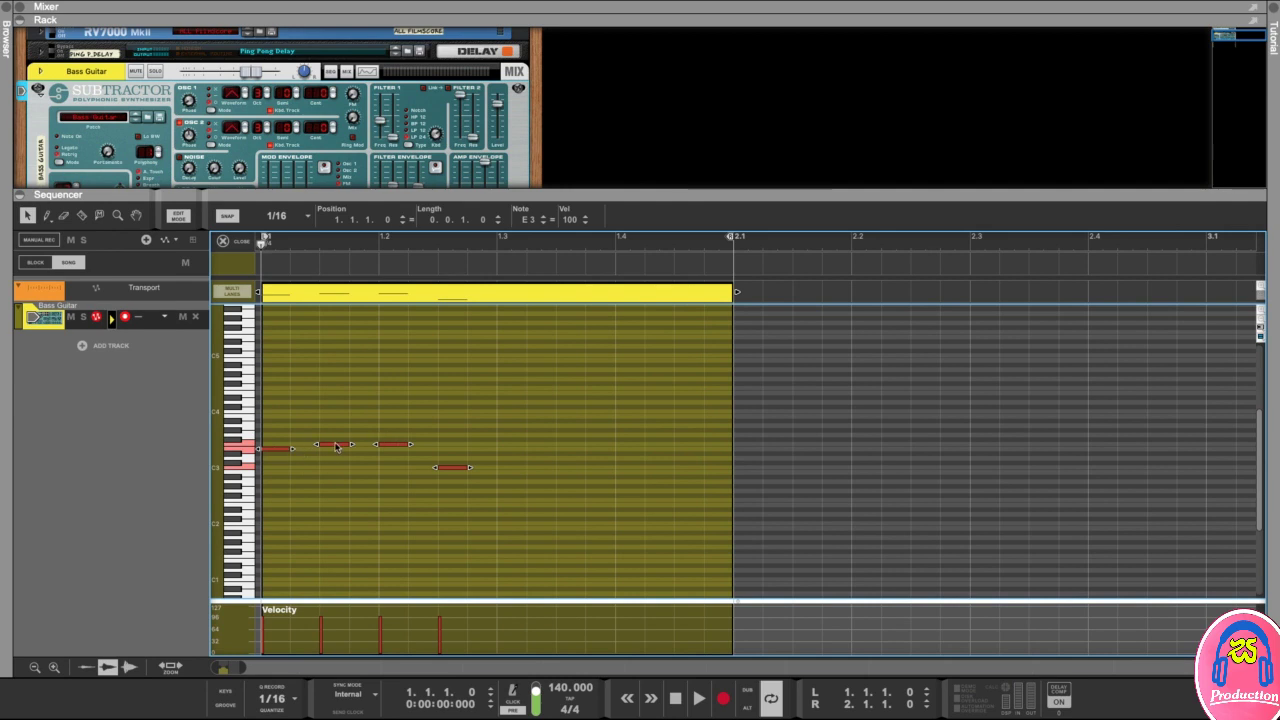
drag(334, 447, 578, 511)
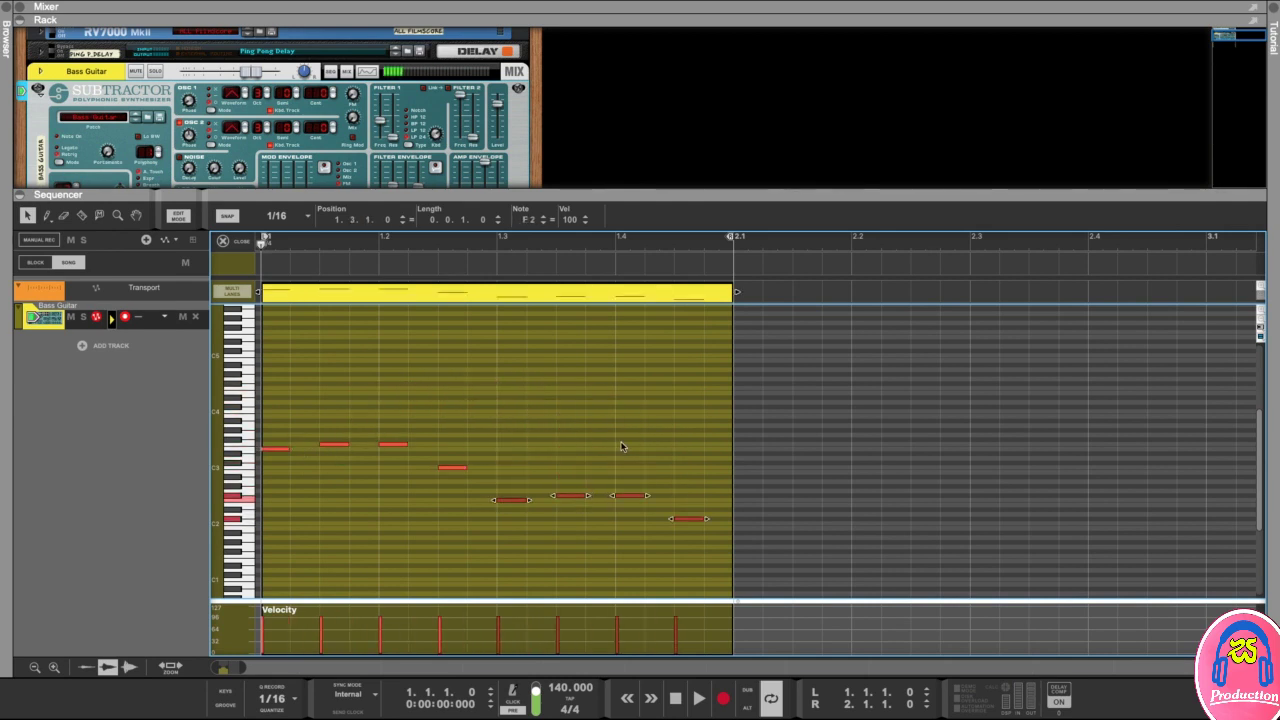
click(548, 452)
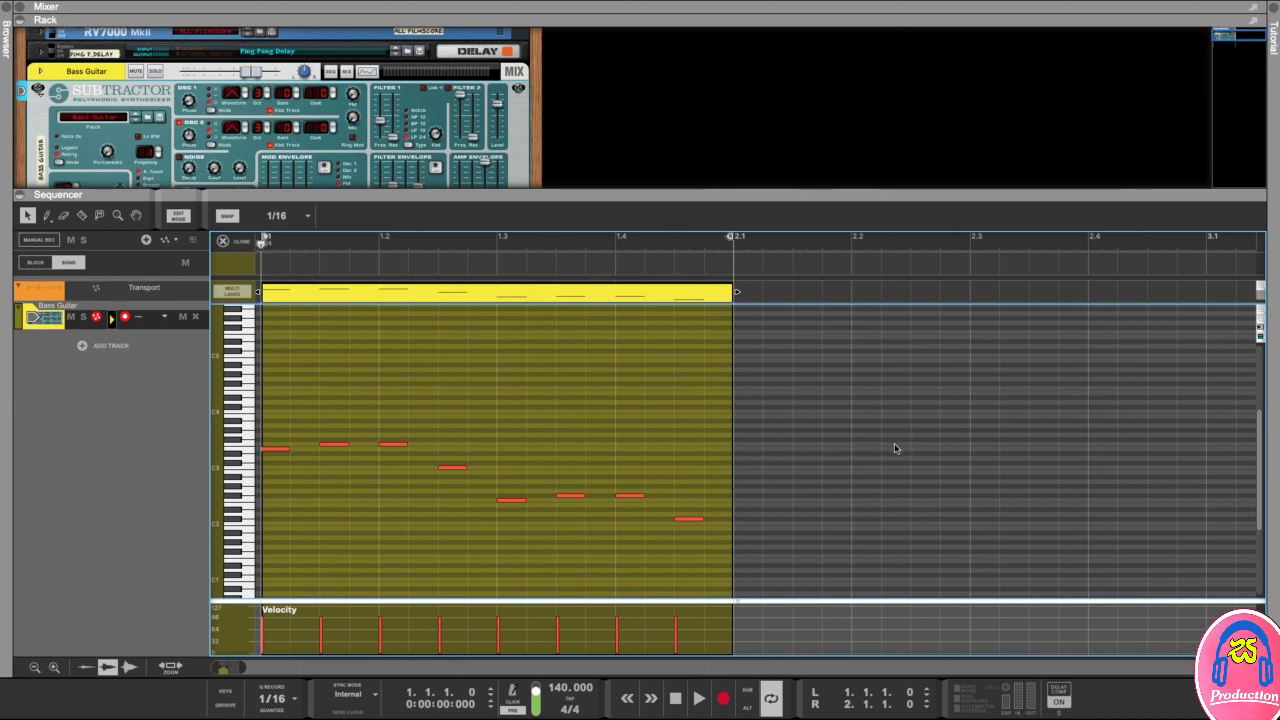
Play back the eight-note pattern in the clip and stop it.
key(space)
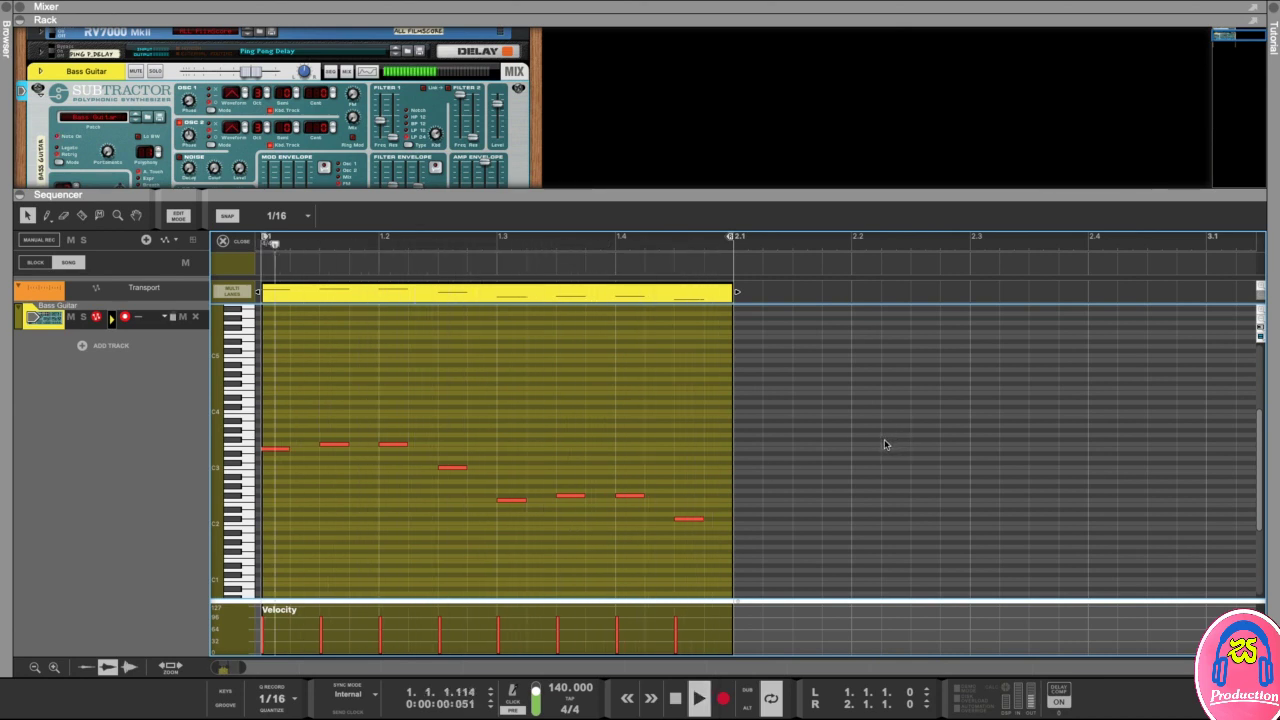
key(space)
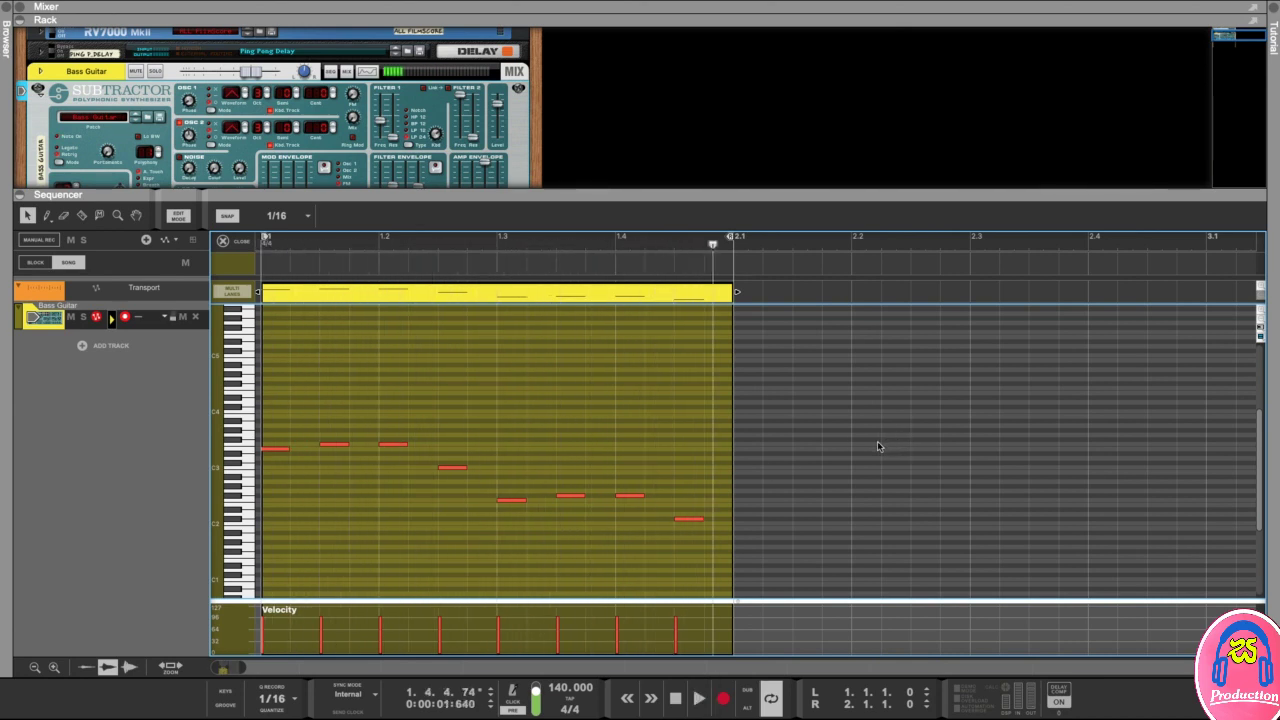
key(Return)
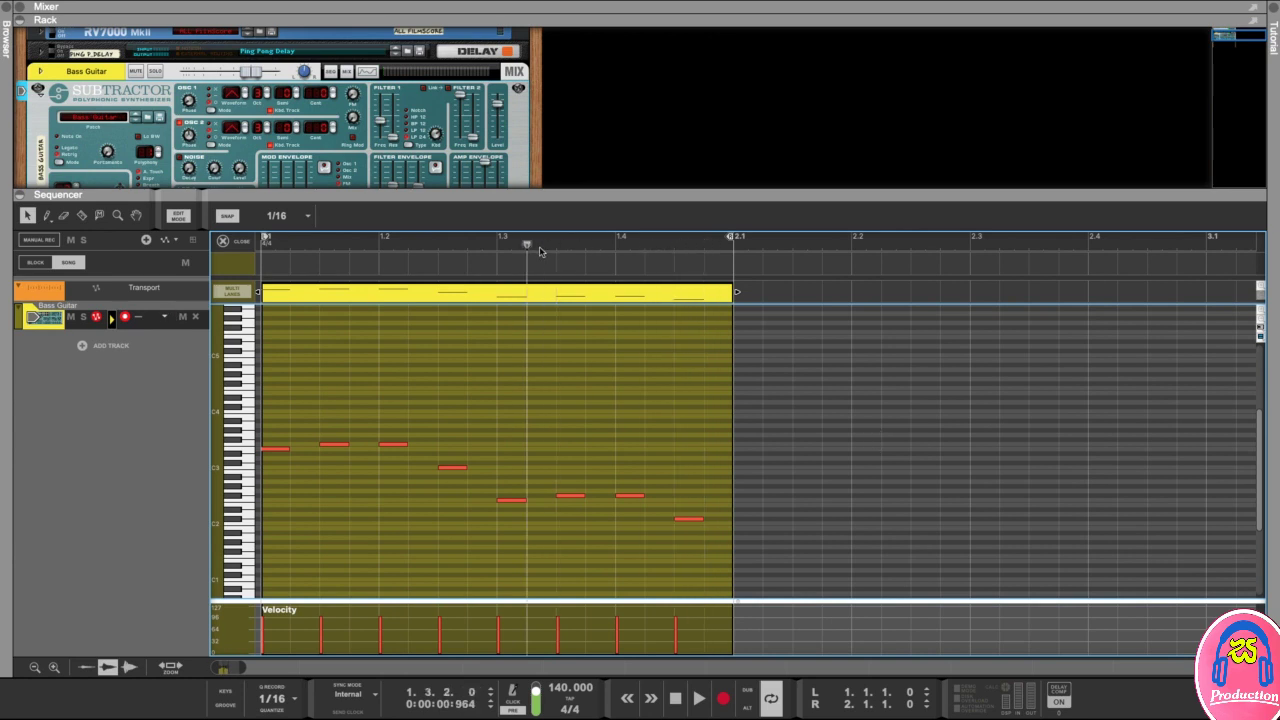
Lengthen all eight notes to two sixteenths each so they join end to end, and play them back.
drag(690, 365, 272, 542)
drag(294, 450, 322, 449)
click(389, 402)
key(space)
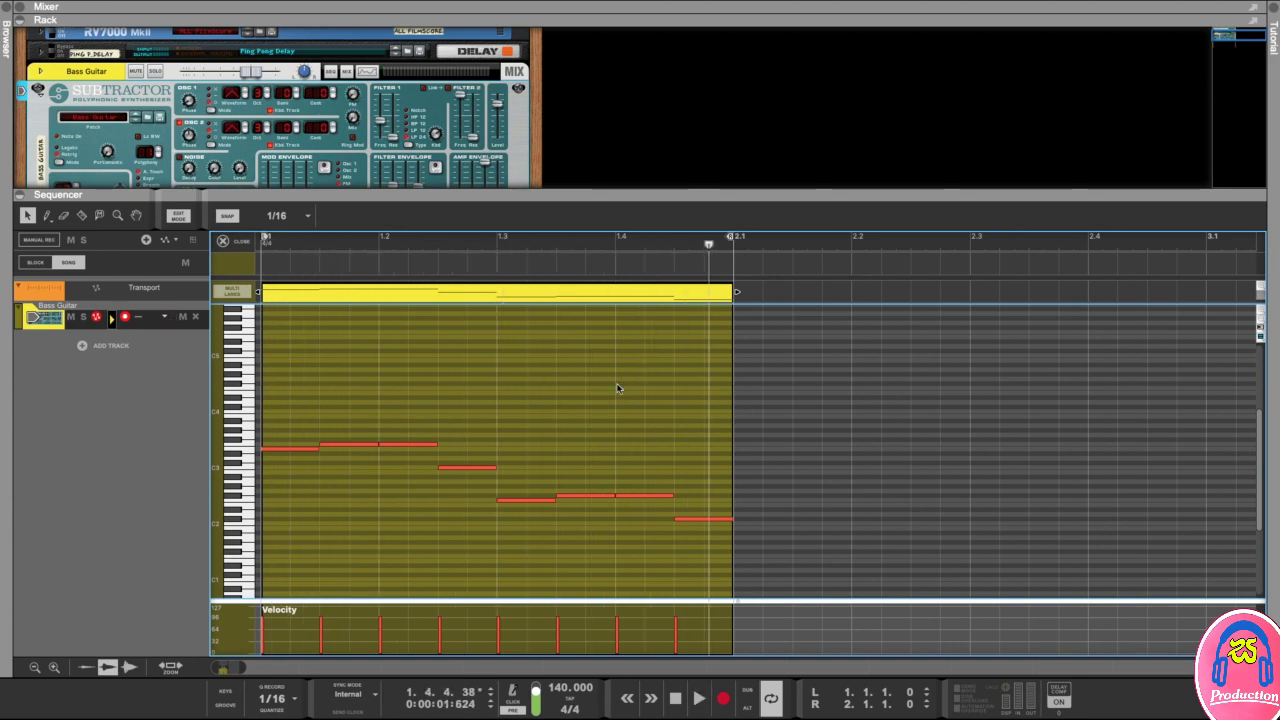
Select all eight notes, shorten them to one sixteenth each and clear the selection.
drag(775, 379, 274, 540)
drag(322, 448, 295, 457)
click(327, 513)
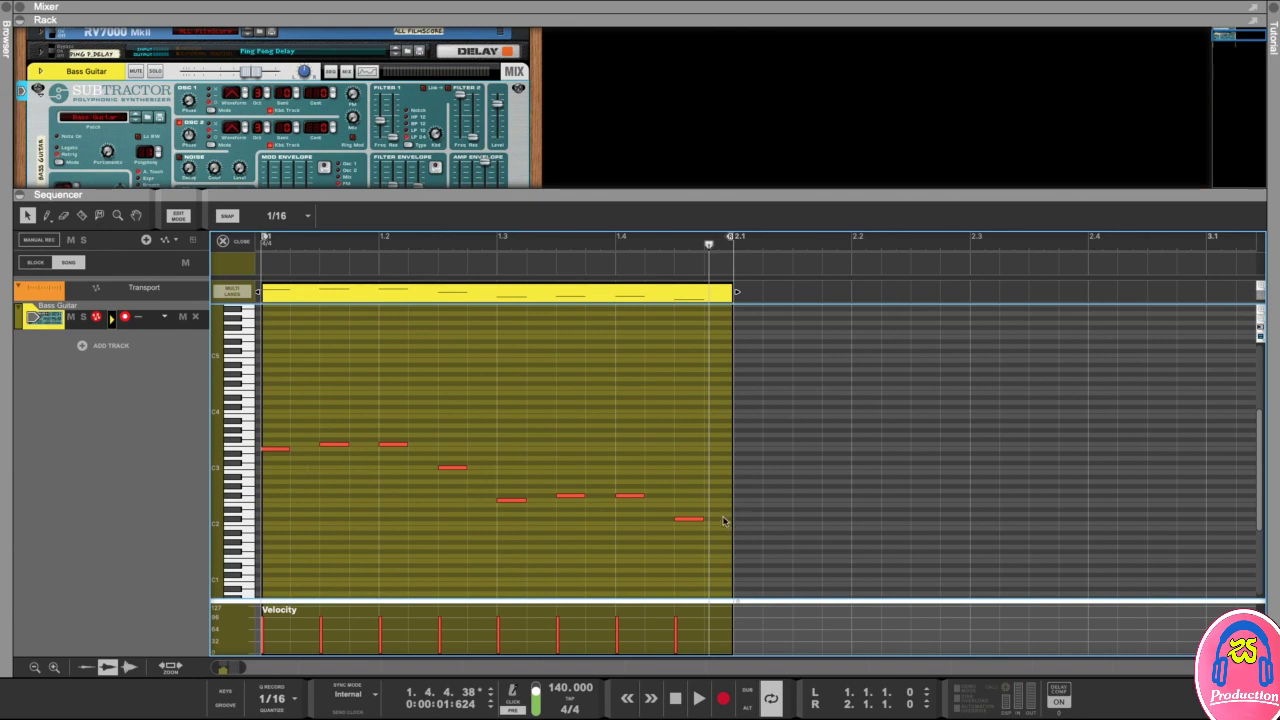
Set the snap grid to 1/32 and shorten all eight notes in the clip to one thirty-second each.
click(293, 220)
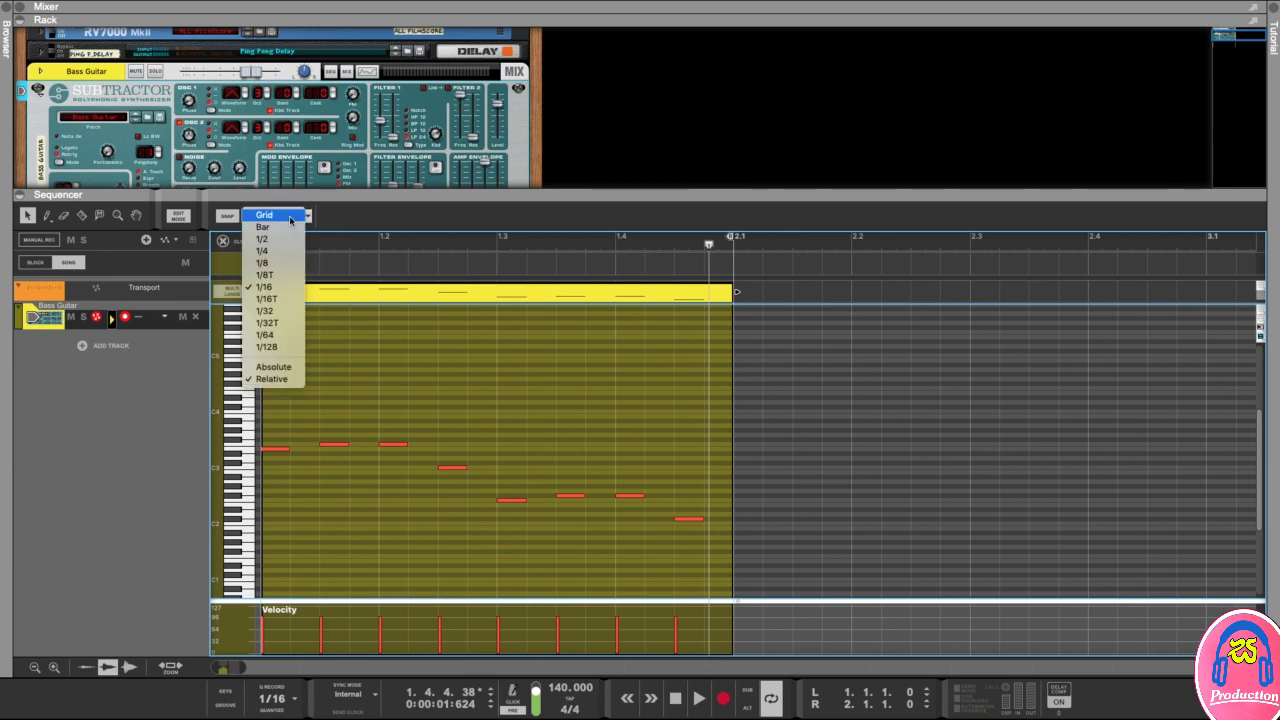
click(270, 312)
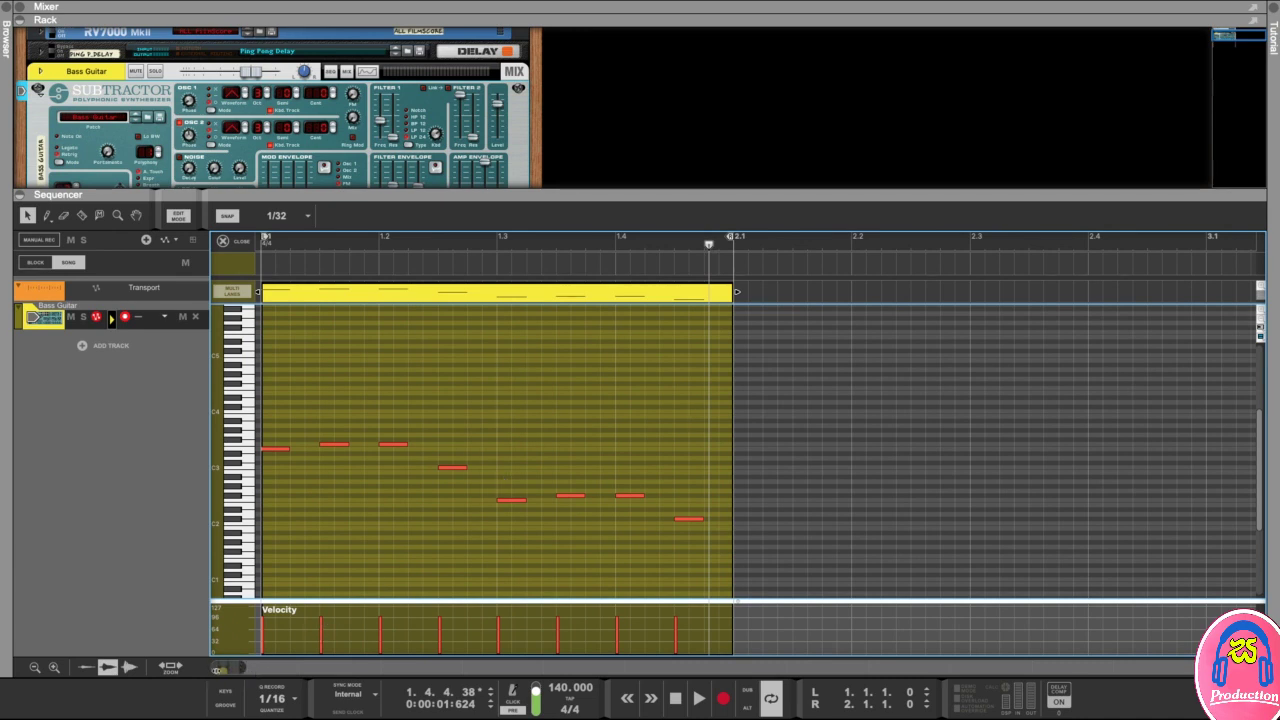
mouse_move(243, 667)
mouse_down()
mouse_move(256, 667)
mouse_move(230, 666)
mouse_up()
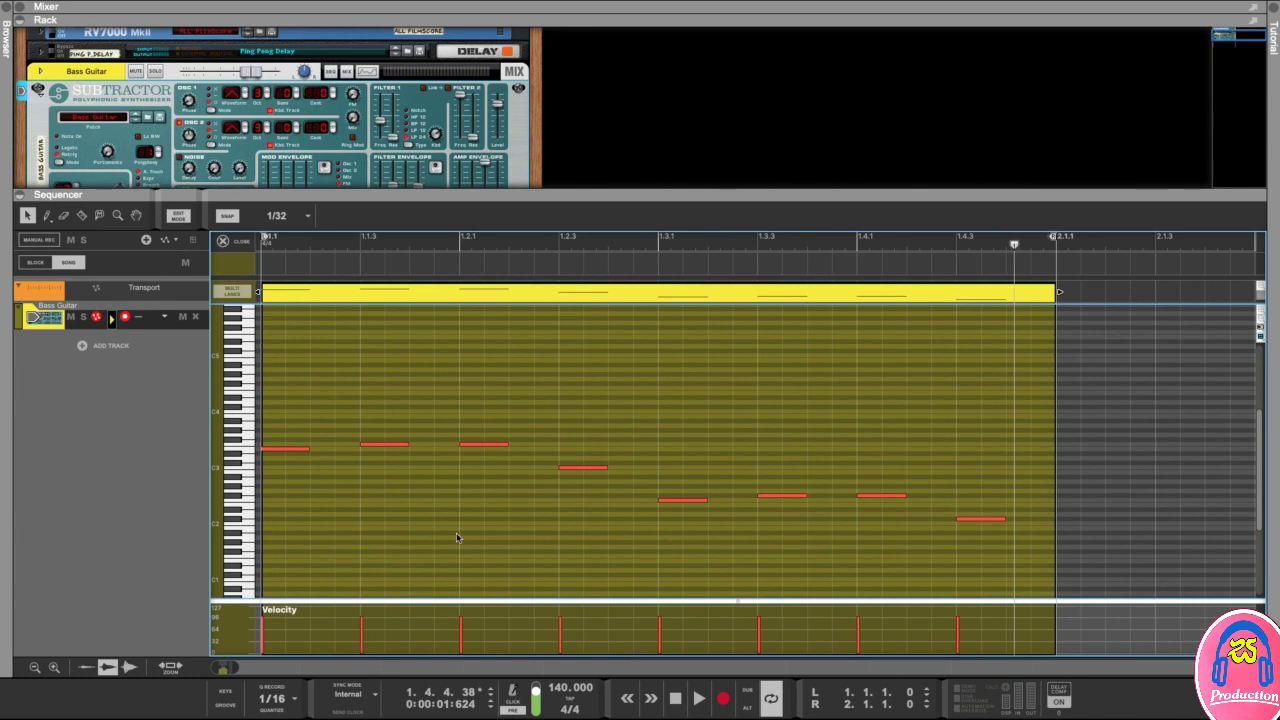
drag(998, 369, 272, 552)
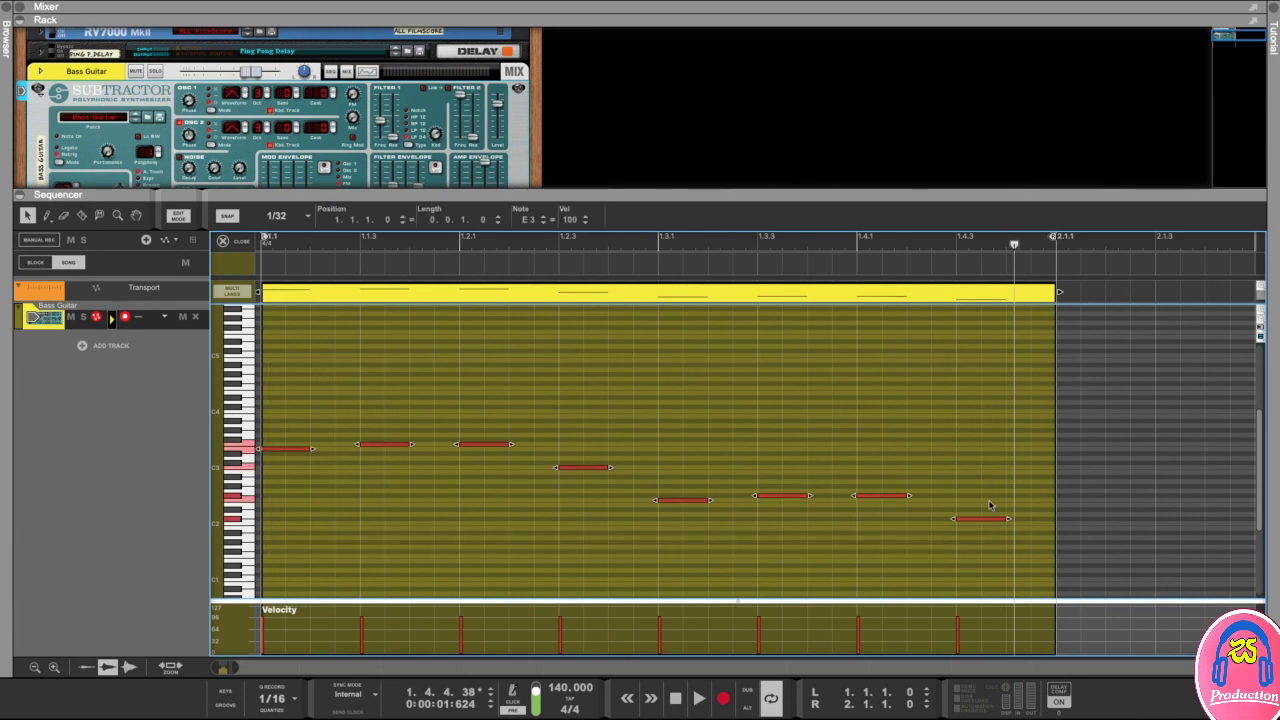
drag(1008, 521, 973, 520)
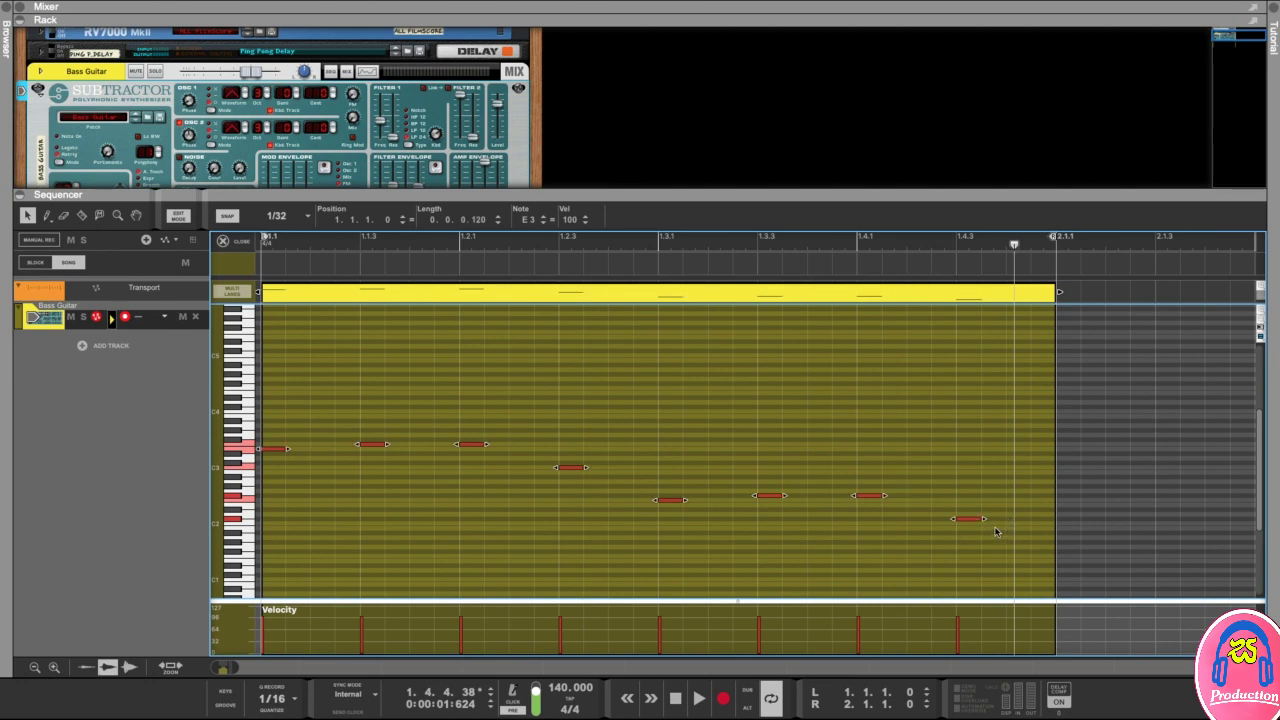
Clear the note selection, play back the shortened eight-note pattern and stop it.
drag(1008, 268, 733, 265)
key(space)
click(1122, 394)
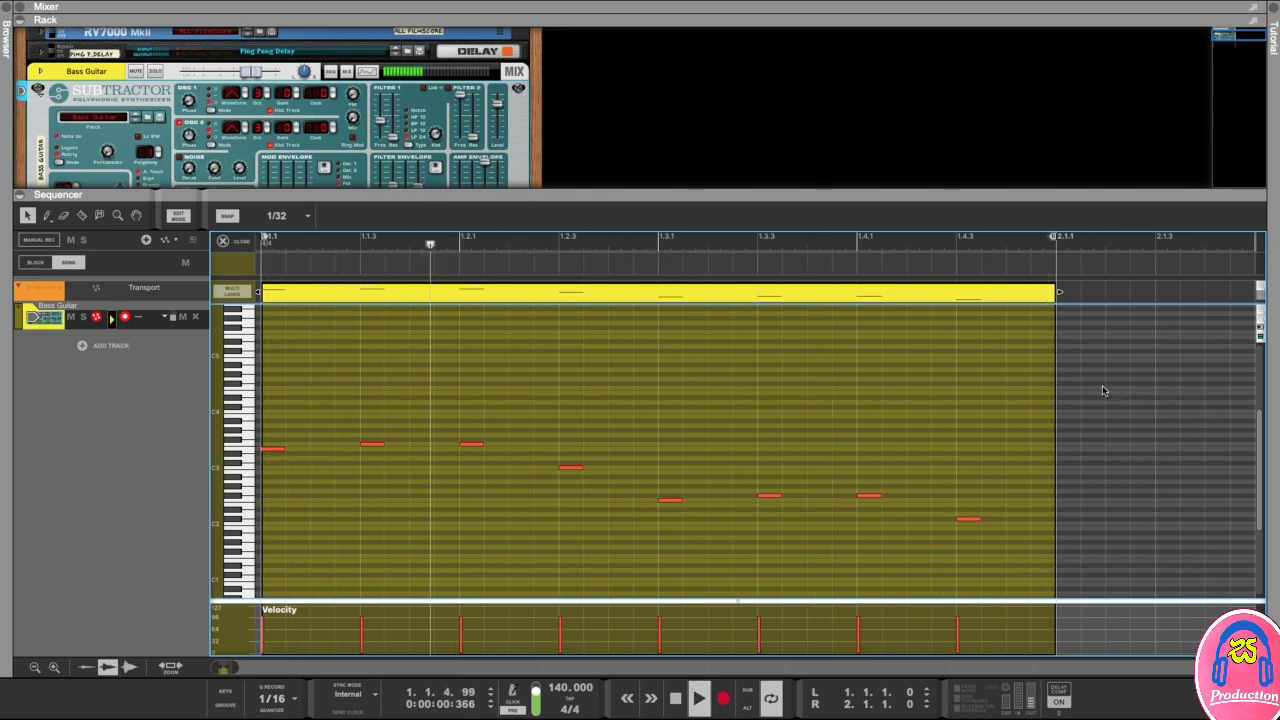
key(space)
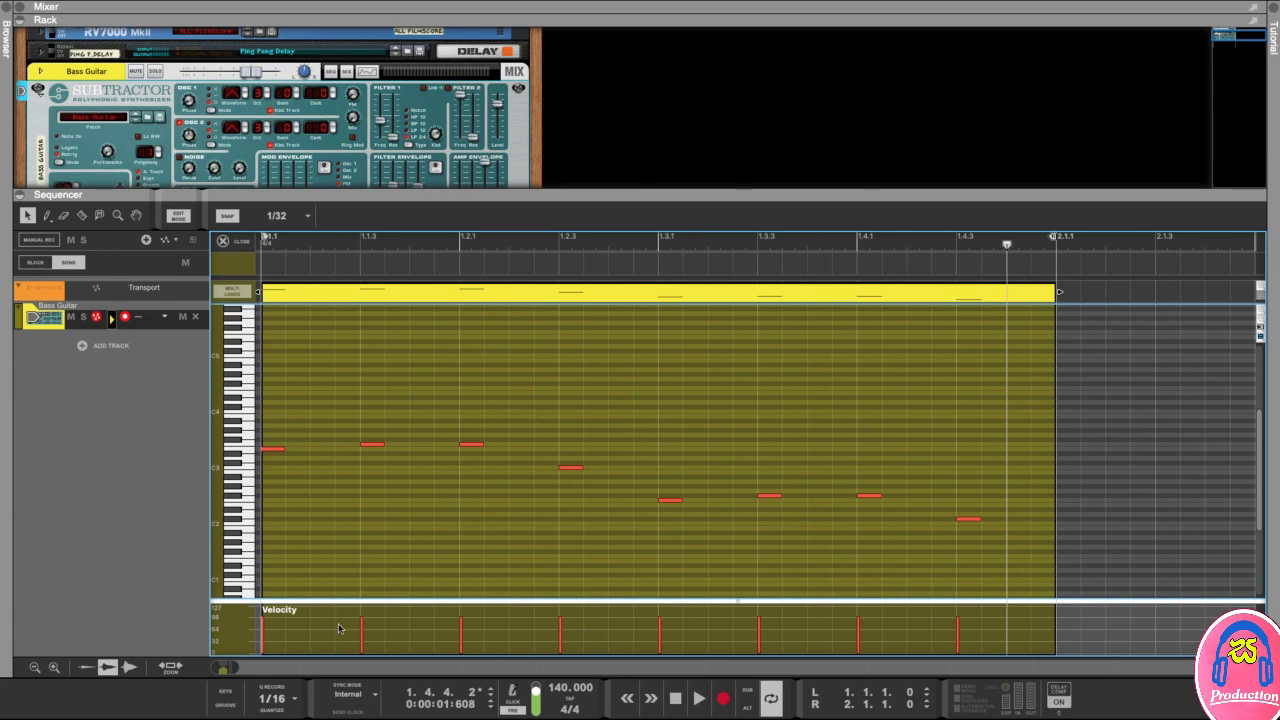
Select all eight notes, zoom the note editor to the selection and deselect the notes.
drag(242, 667, 274, 666)
key(space)
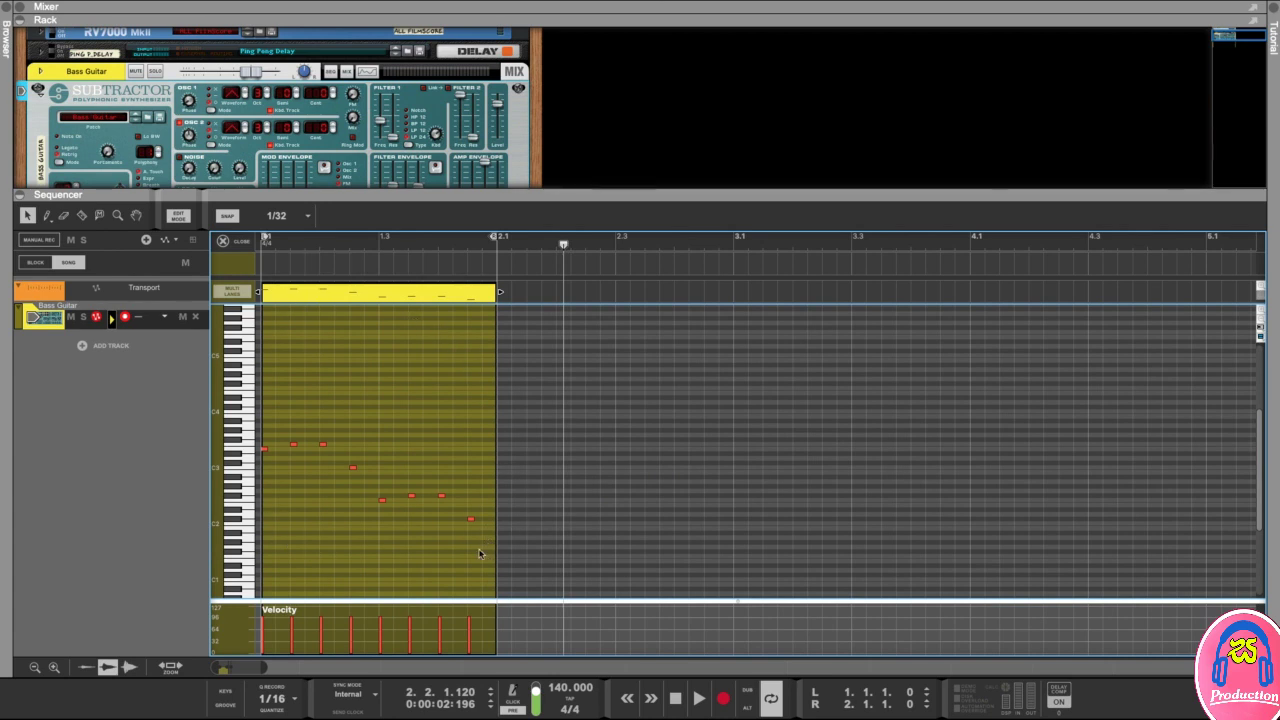
drag(485, 558, 262, 368)
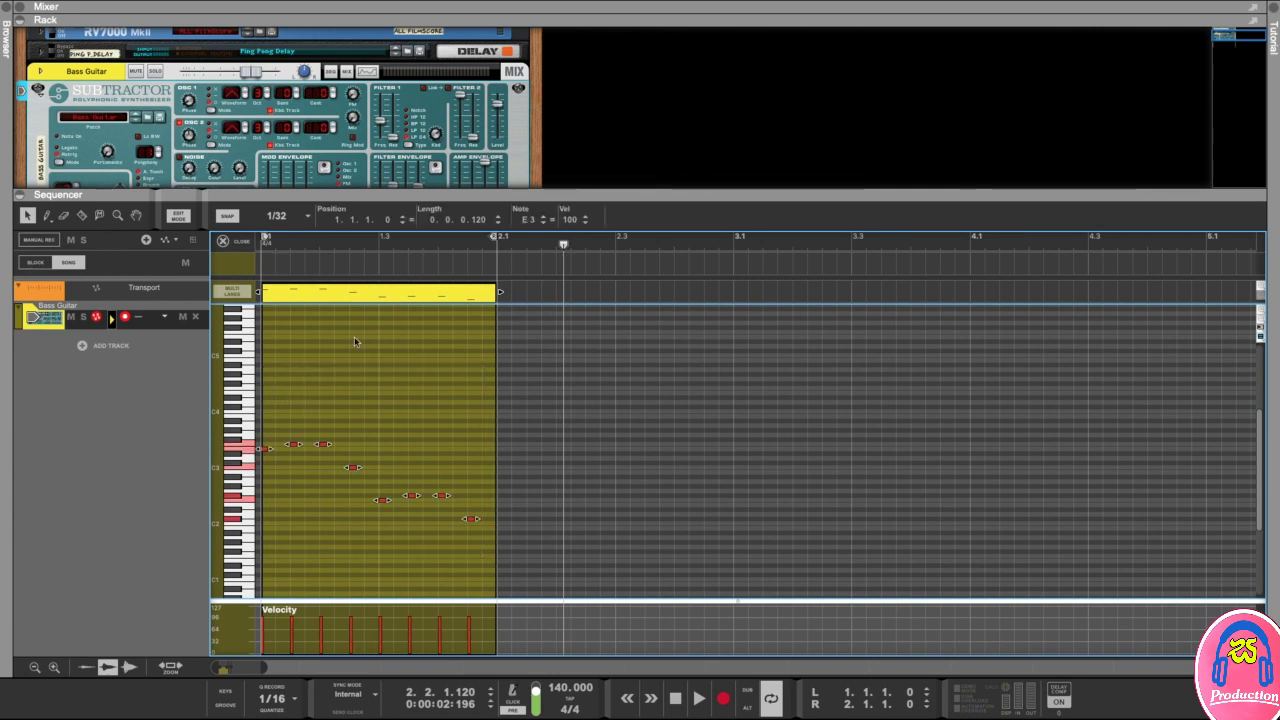
click(171, 672)
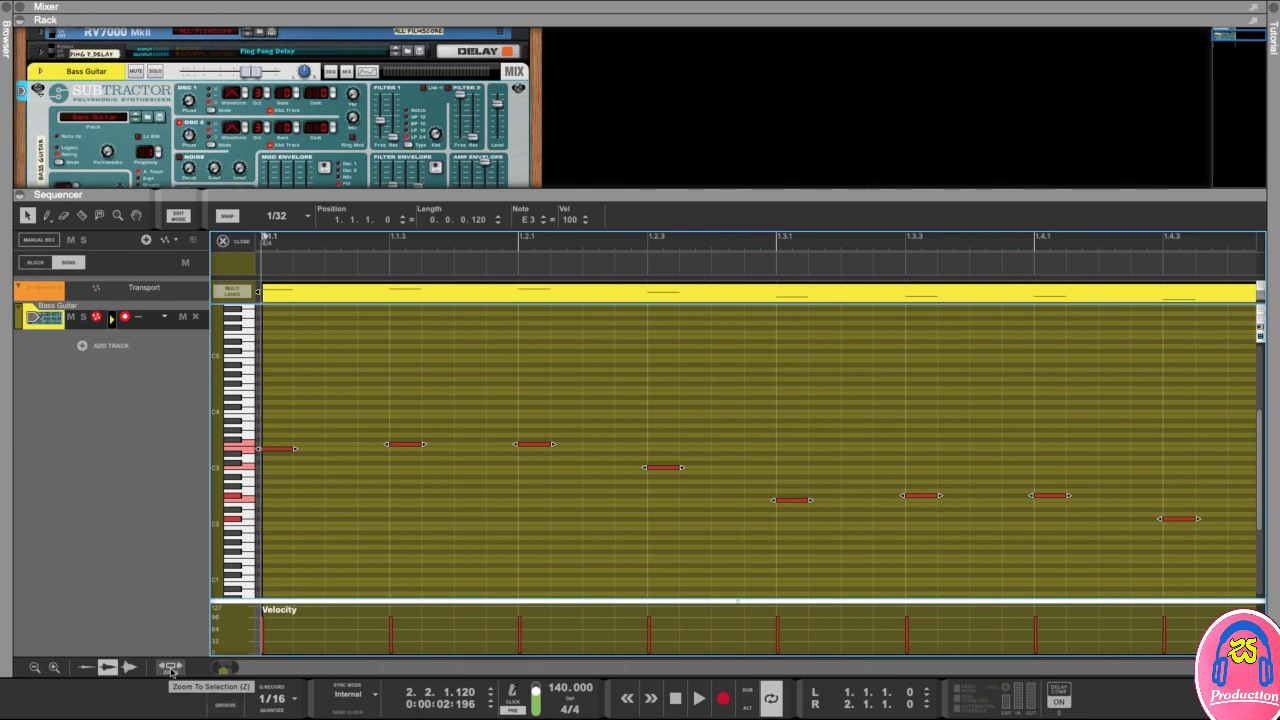
click(476, 530)
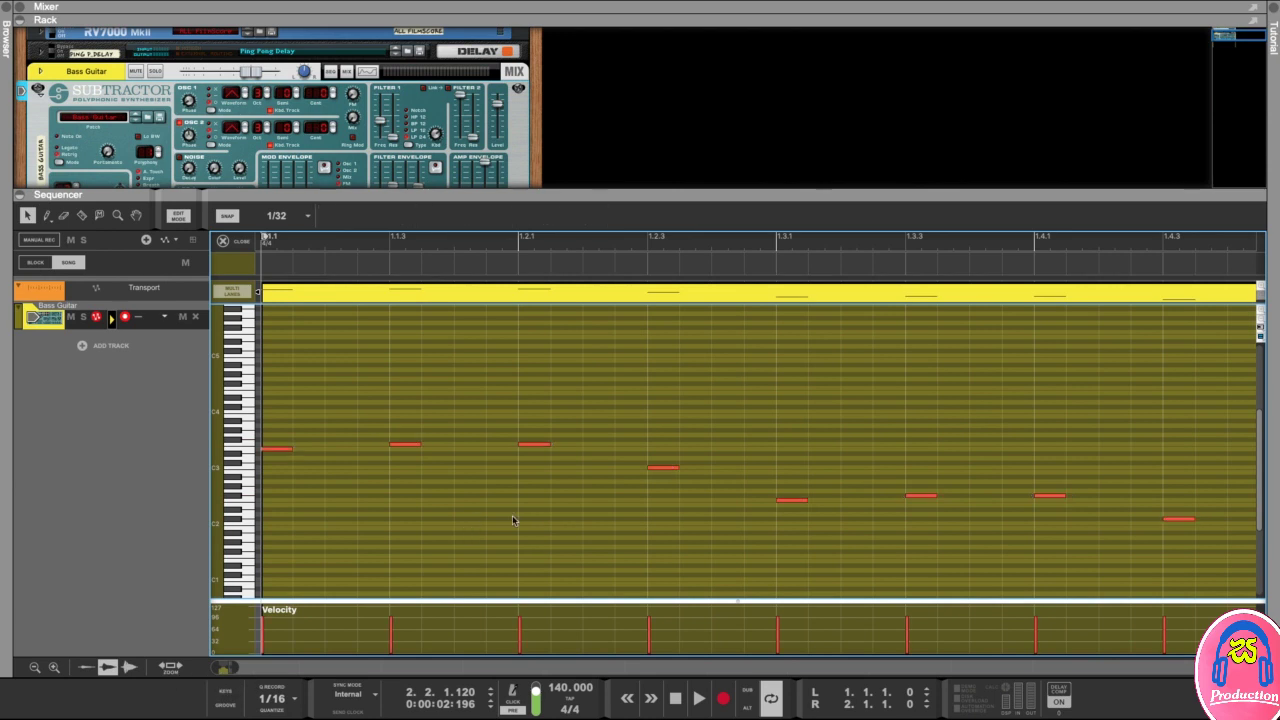
Zoom to a selection of the three notes from beat 2 to beat 3, deselect them and return to the wider clip view.
drag(500, 391, 836, 541)
key(z)
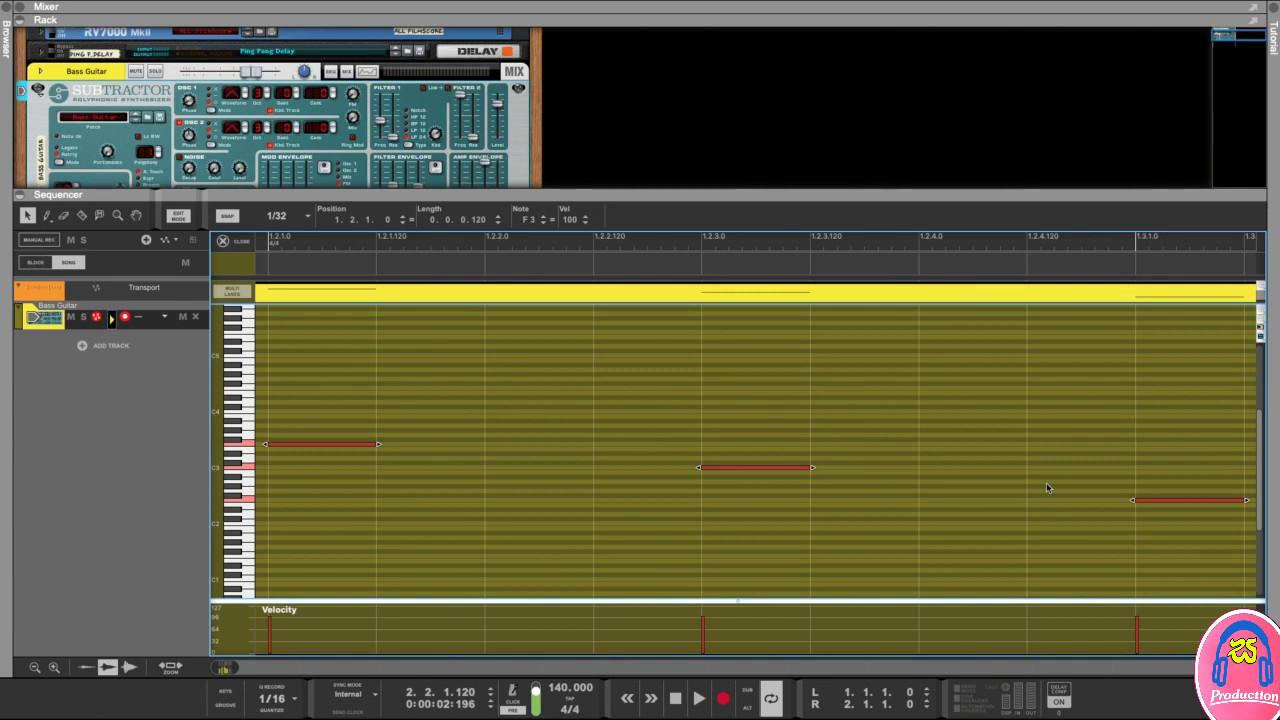
click(472, 447)
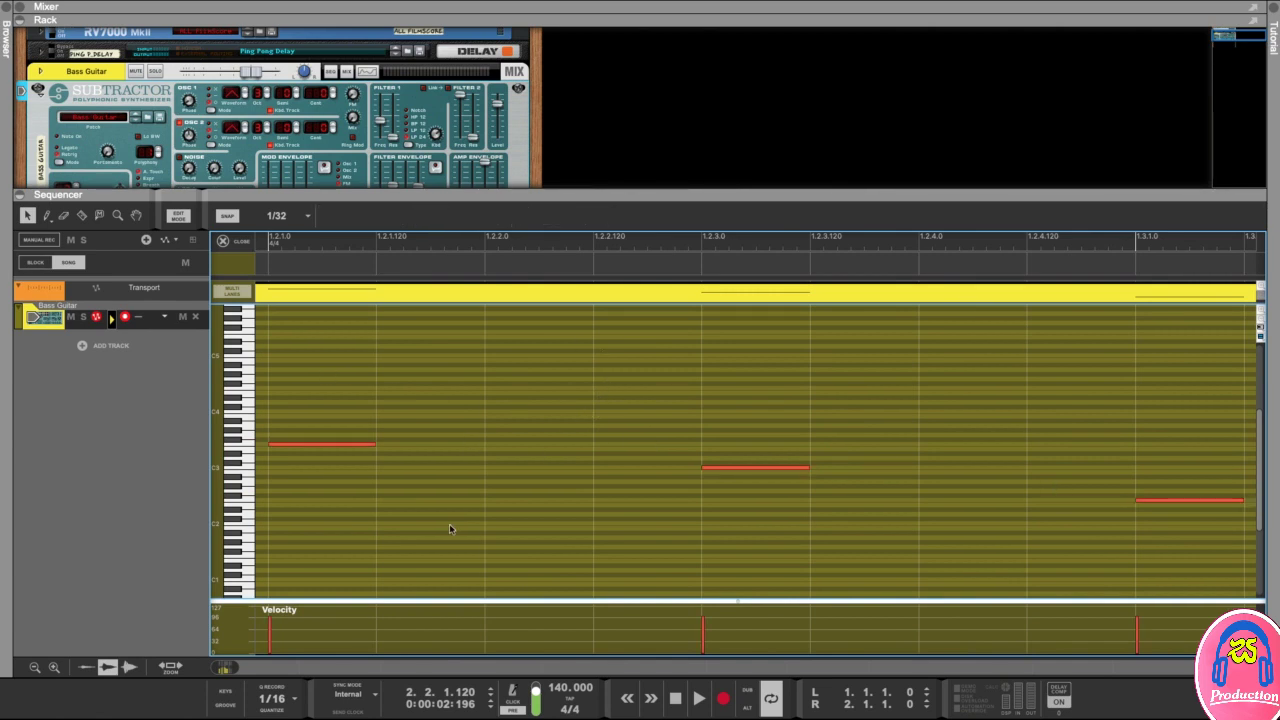
drag(240, 667, 345, 645)
scroll(697, 480, left, 2)
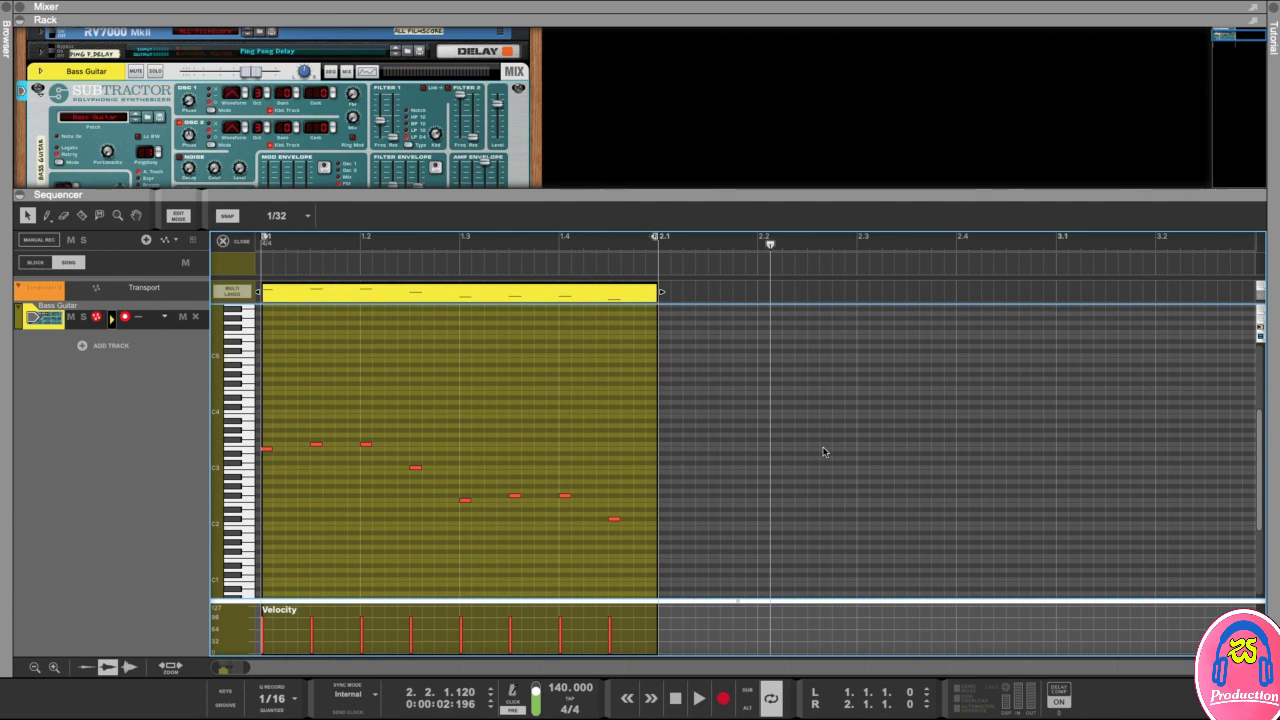
Select the last four notes, toggle the zoom to selection and clear the selection.
drag(454, 454, 637, 548)
key(z)
key(z)
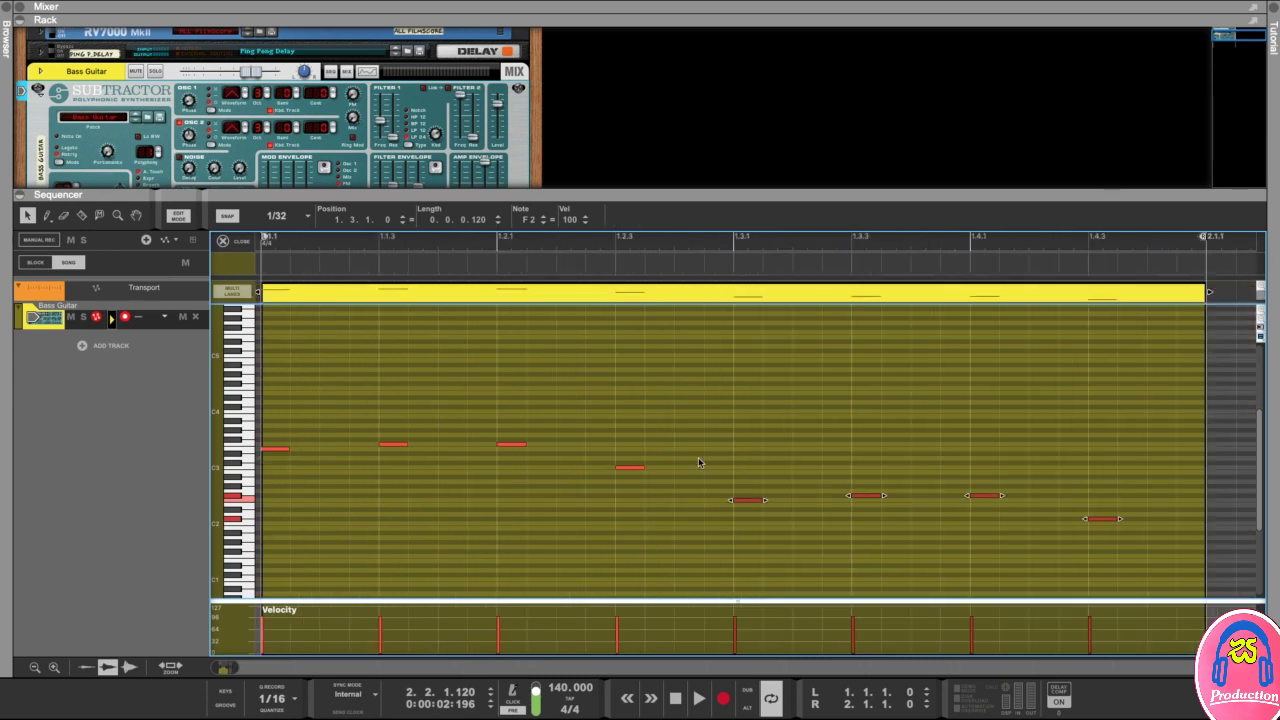
click(769, 452)
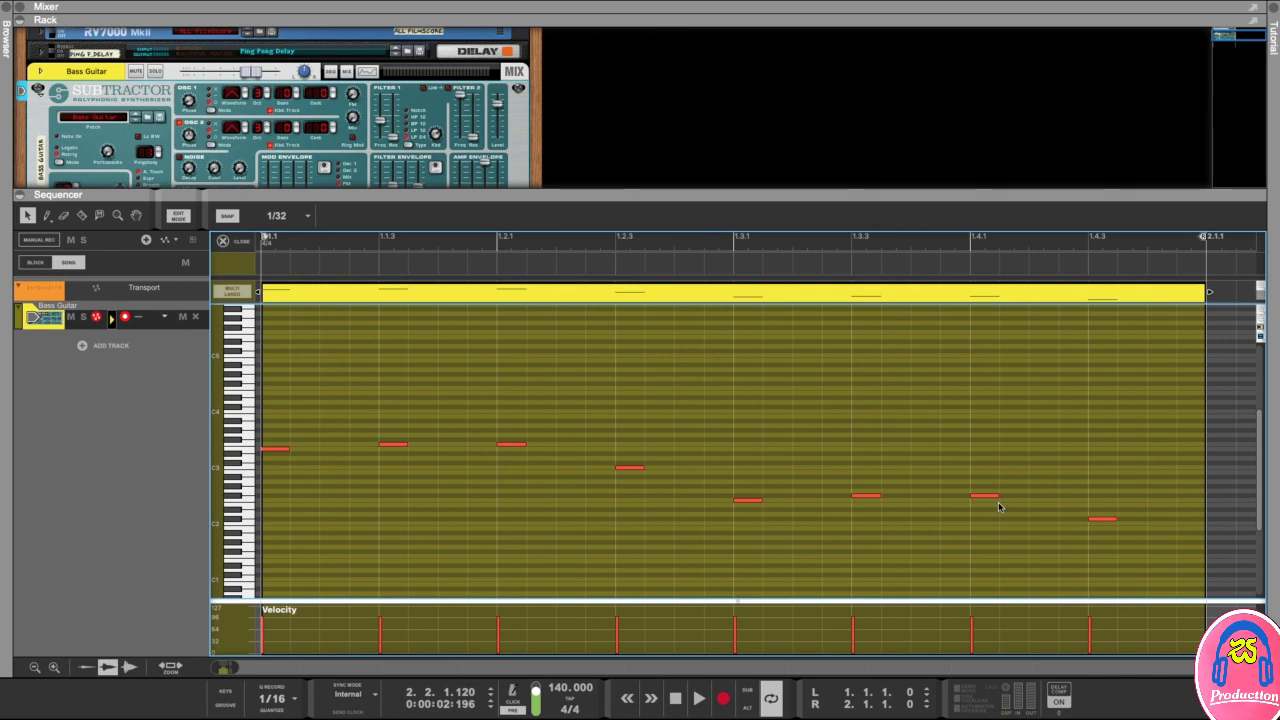
Delete all eight notes from the clip and return the playhead to the start of bar 1.
drag(1150, 363, 270, 540)
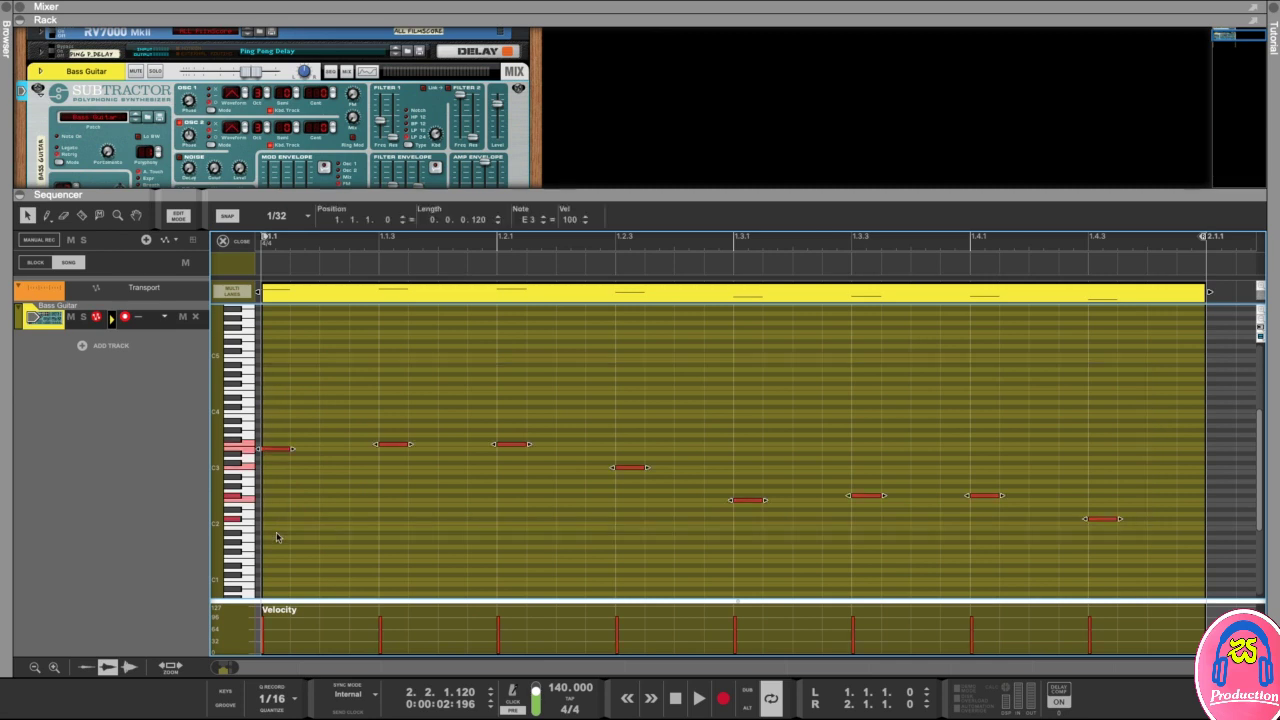
key(Delete)
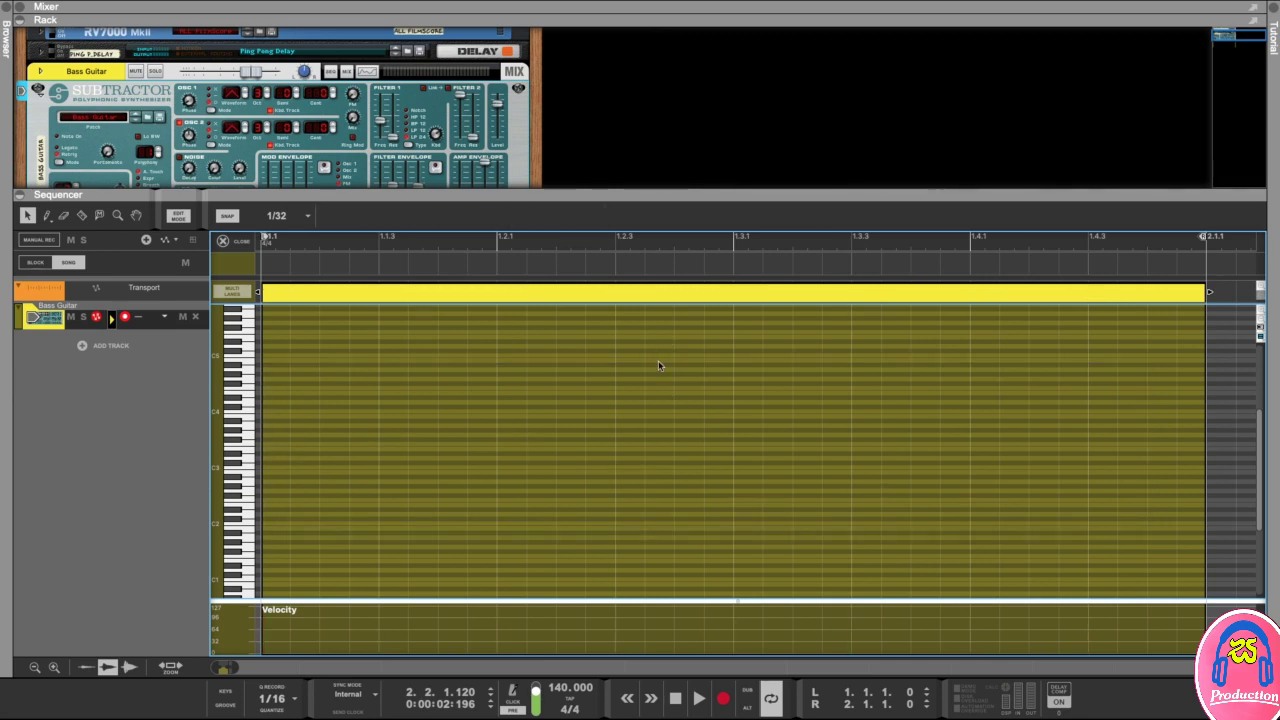
drag(1060, 244, 262, 255)
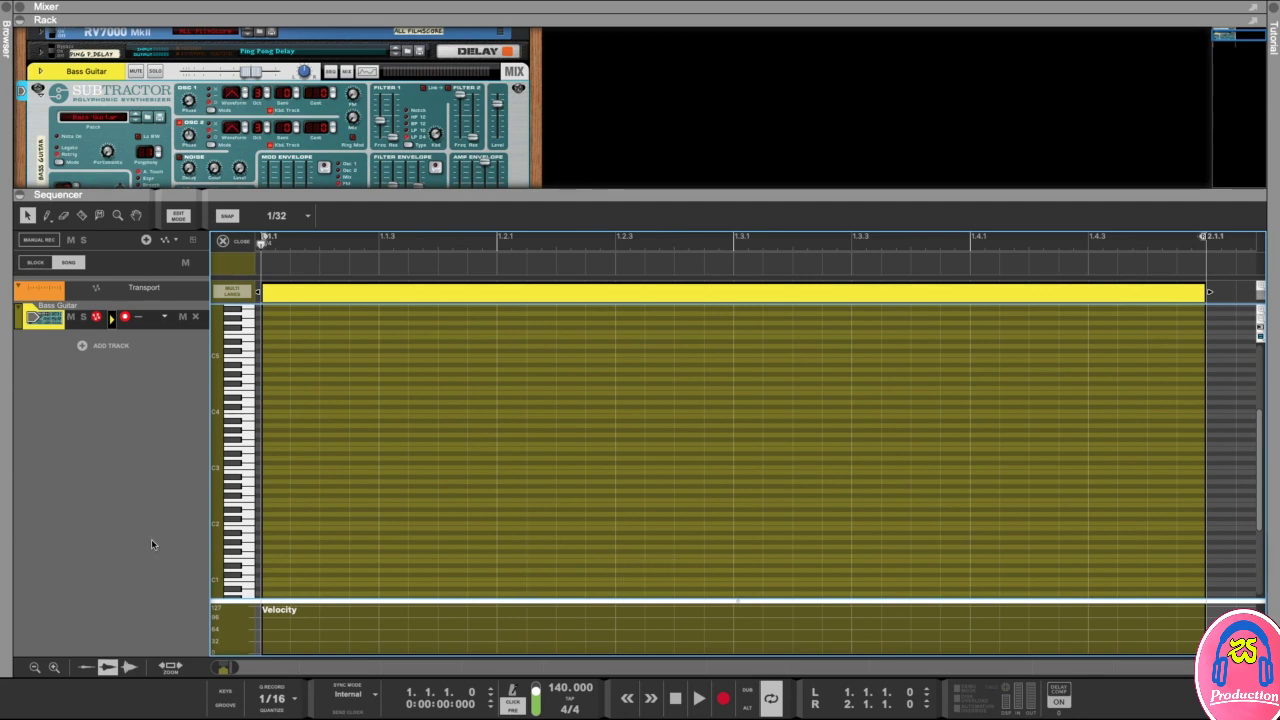
Show the on-screen piano keys over the note editor and try out the C2 and C3 keys.
click(225, 697)
drag(971, 455, 1043, 452)
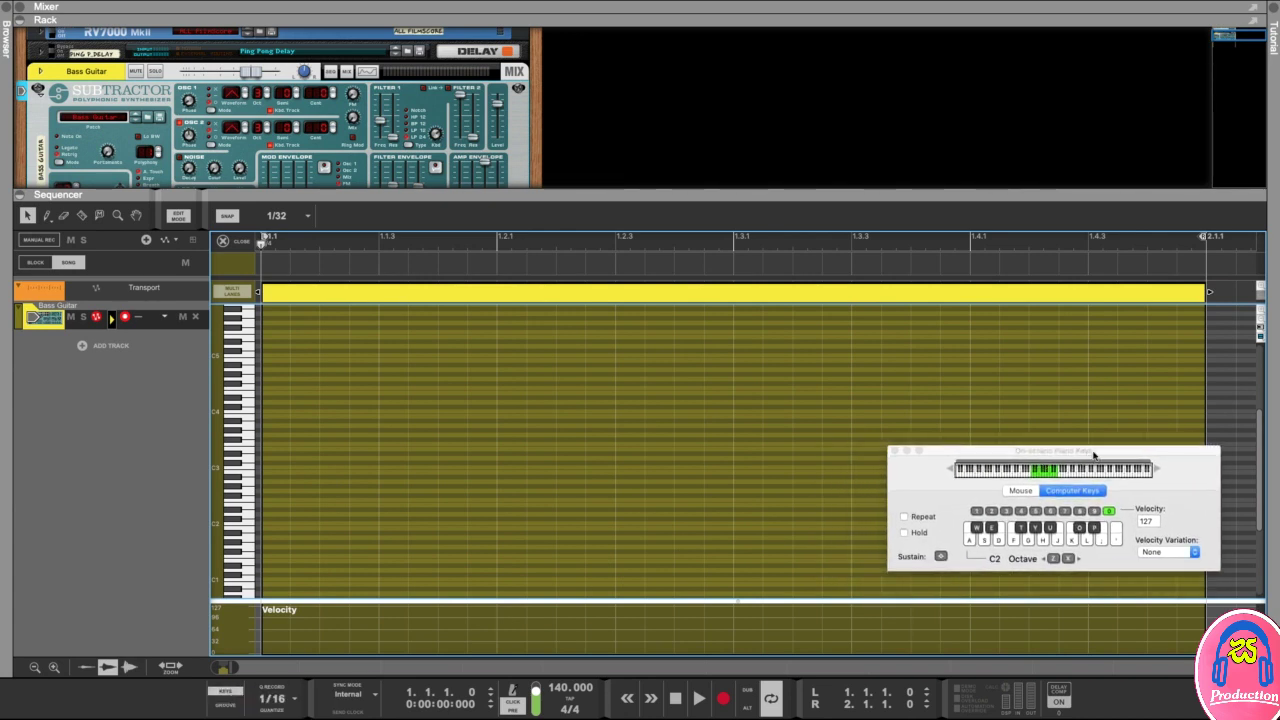
key(a)
key(k)
drag(1096, 452, 1098, 443)
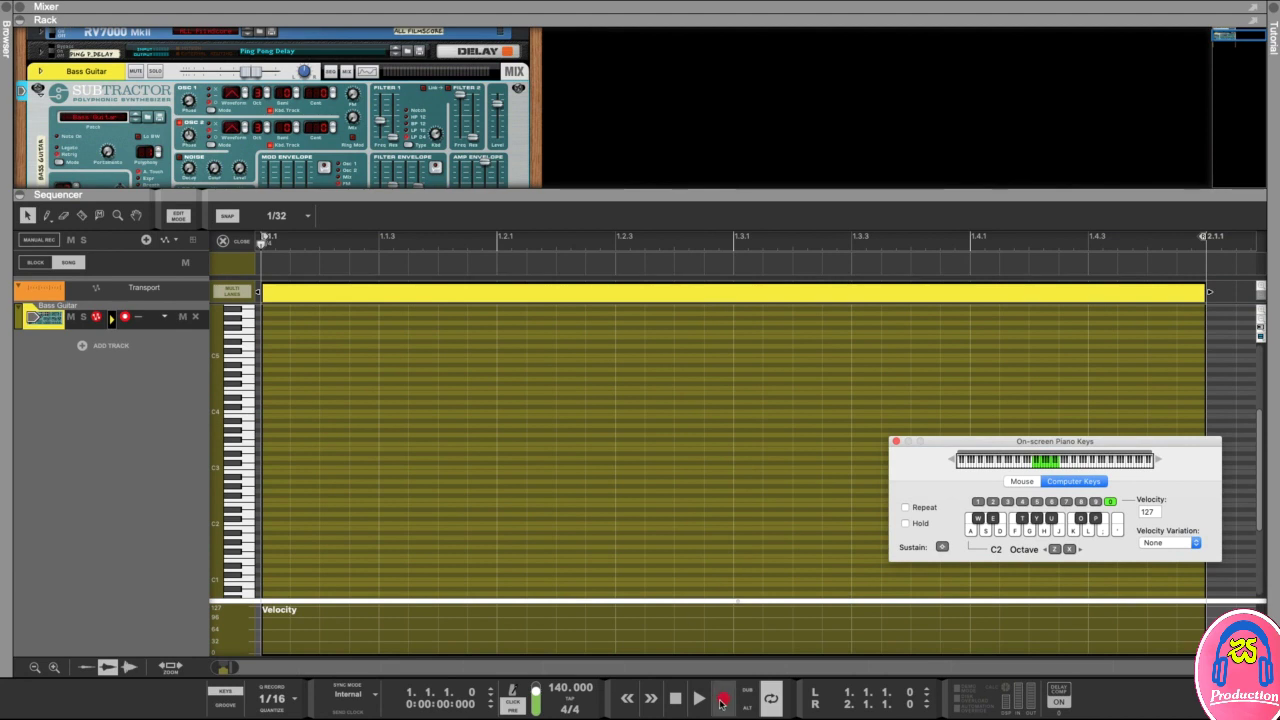
Record a five-note pattern alternating between C2 and C3 into the clip with the computer keys, ending on C3, and stop recording.
click(725, 703)
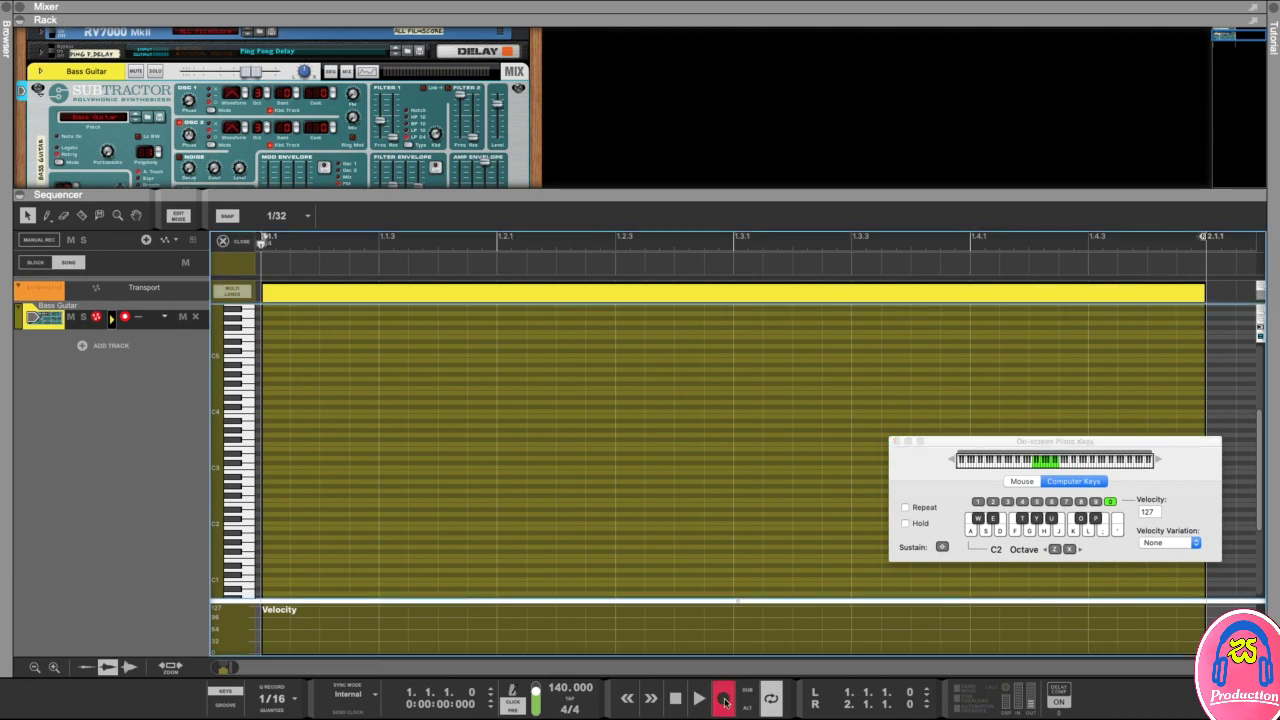
key(a)
key(k)
key(a)
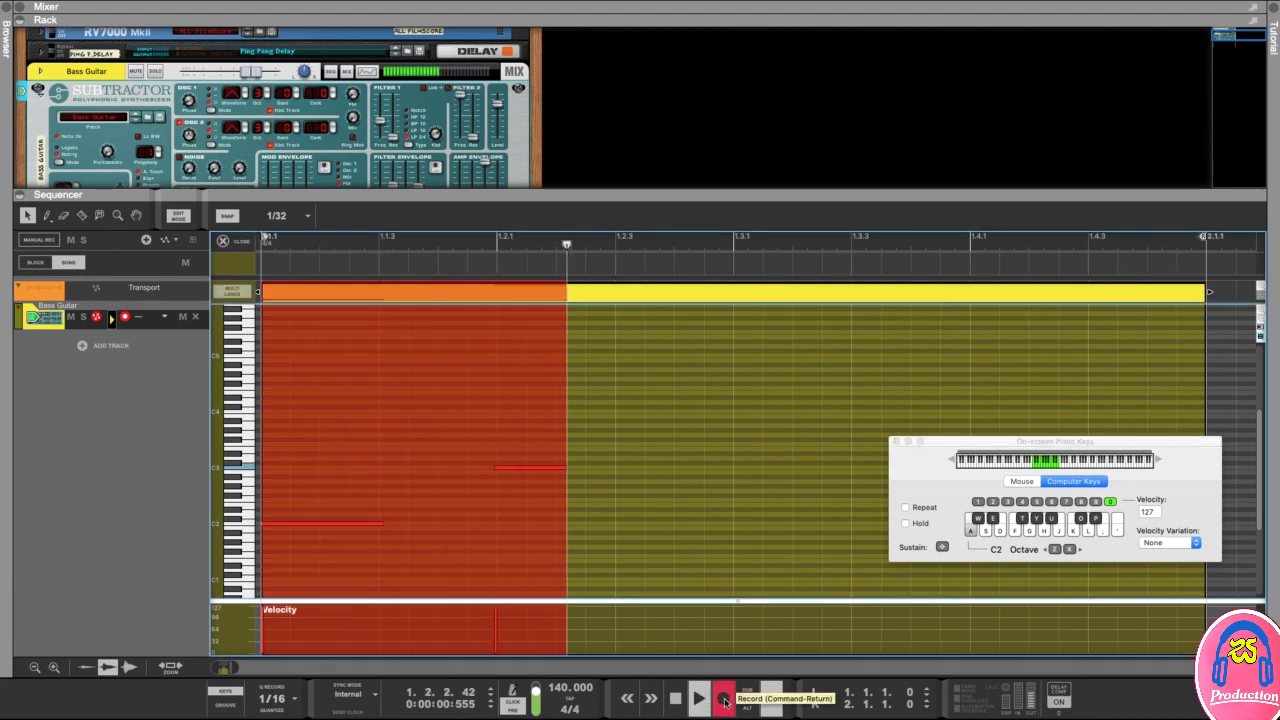
key(k)
key(k)
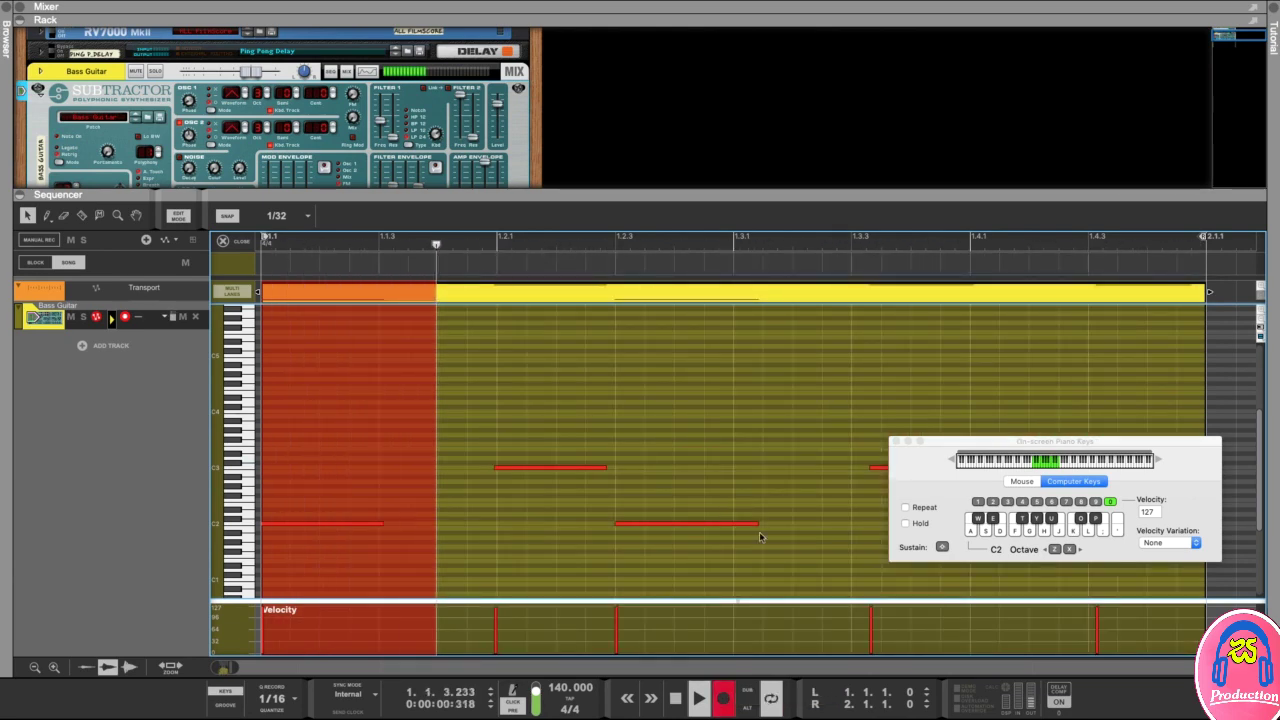
click(695, 703)
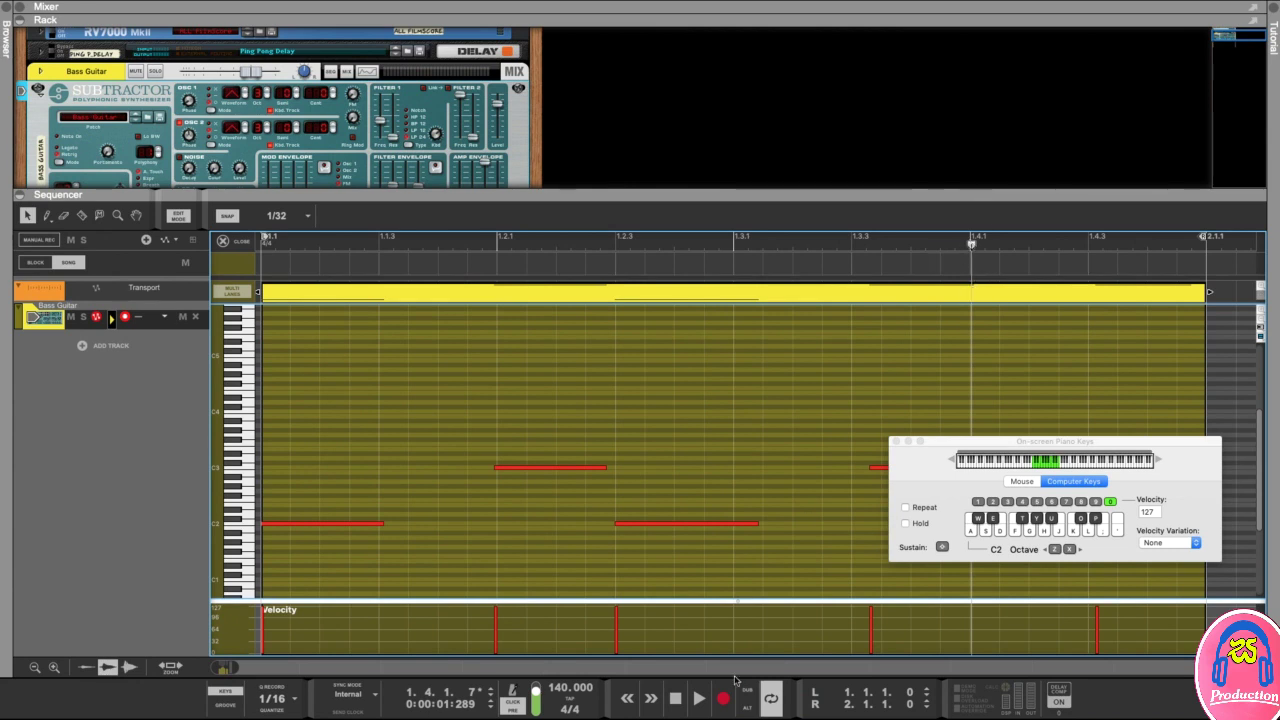
Play back the recorded C2 and C3 notes from the start of bar 1, stop playback and close the on-screen piano keys.
click(768, 701)
drag(970, 262, 215, 262)
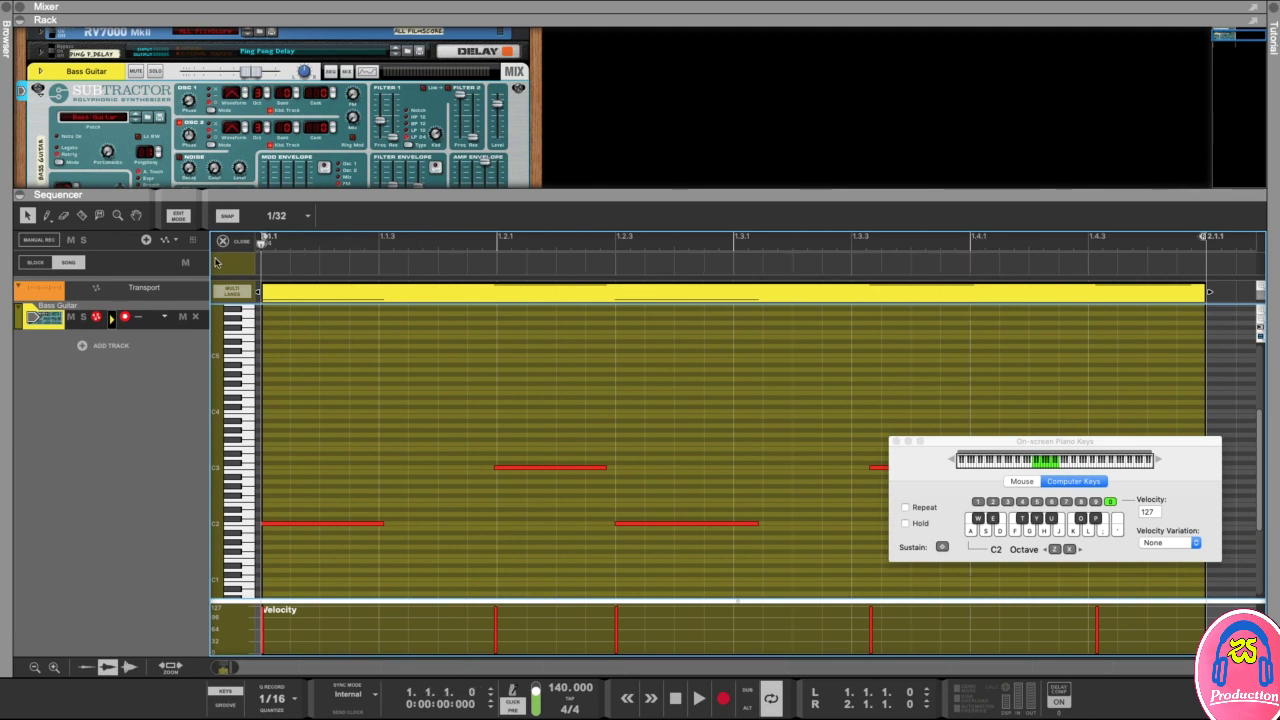
drag(965, 444, 990, 520)
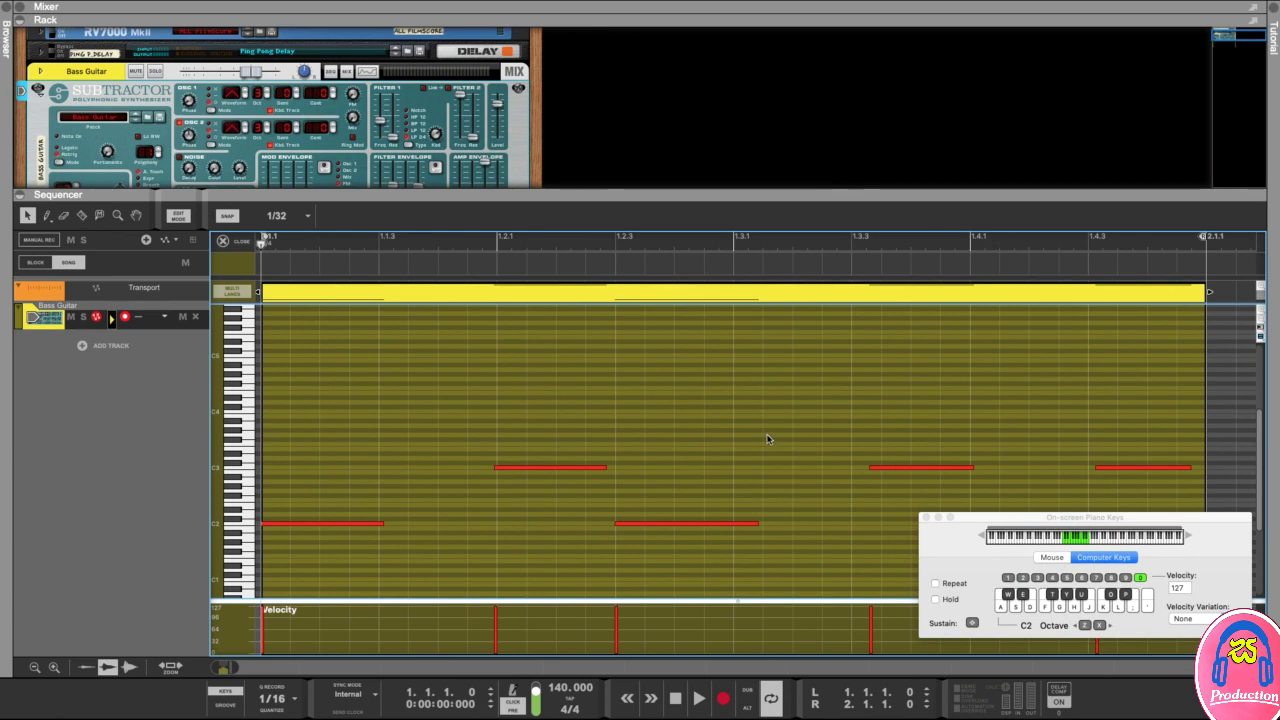
key(space)
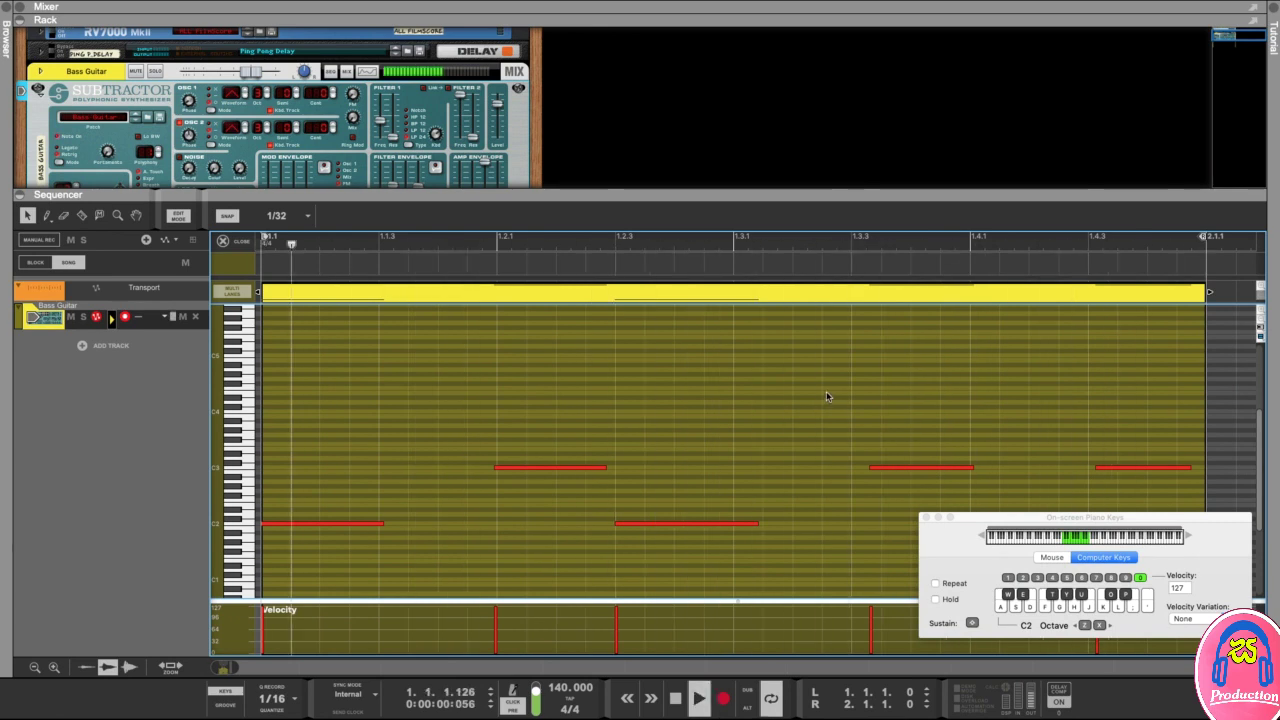
key(space)
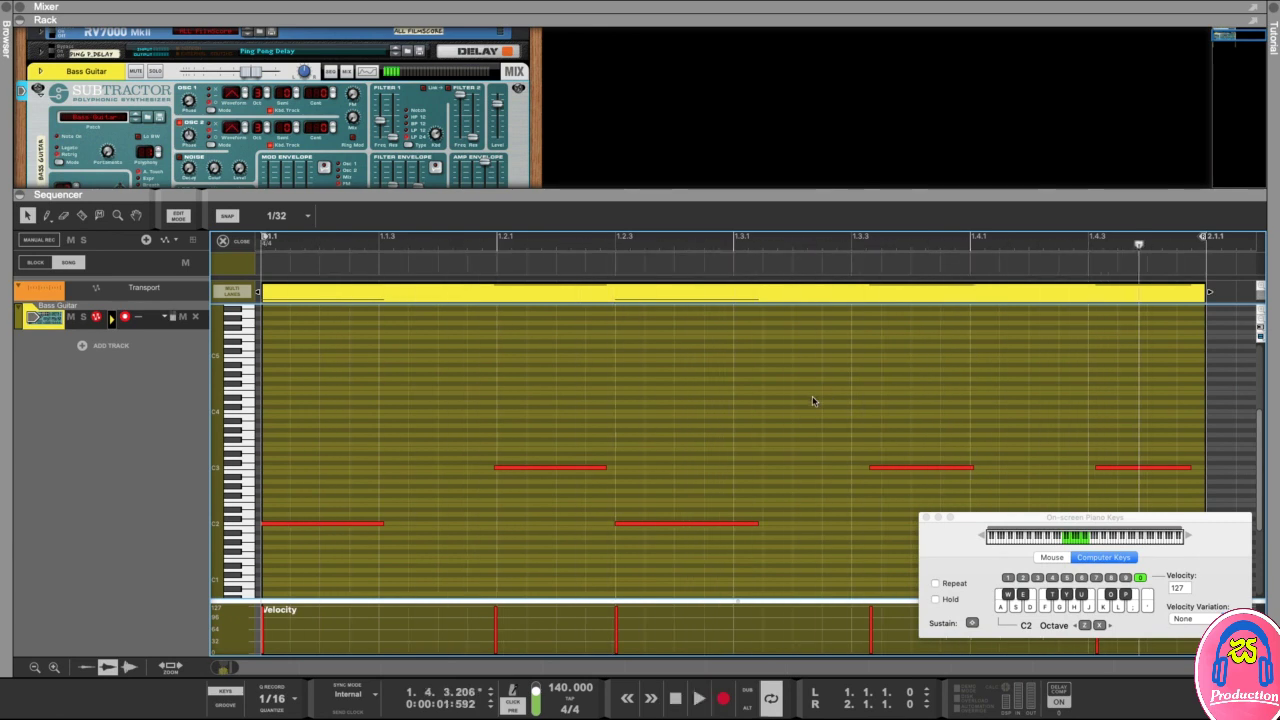
mouse_move(980, 517)
mouse_down()
mouse_move(966, 508)
mouse_move(972, 522)
mouse_up()
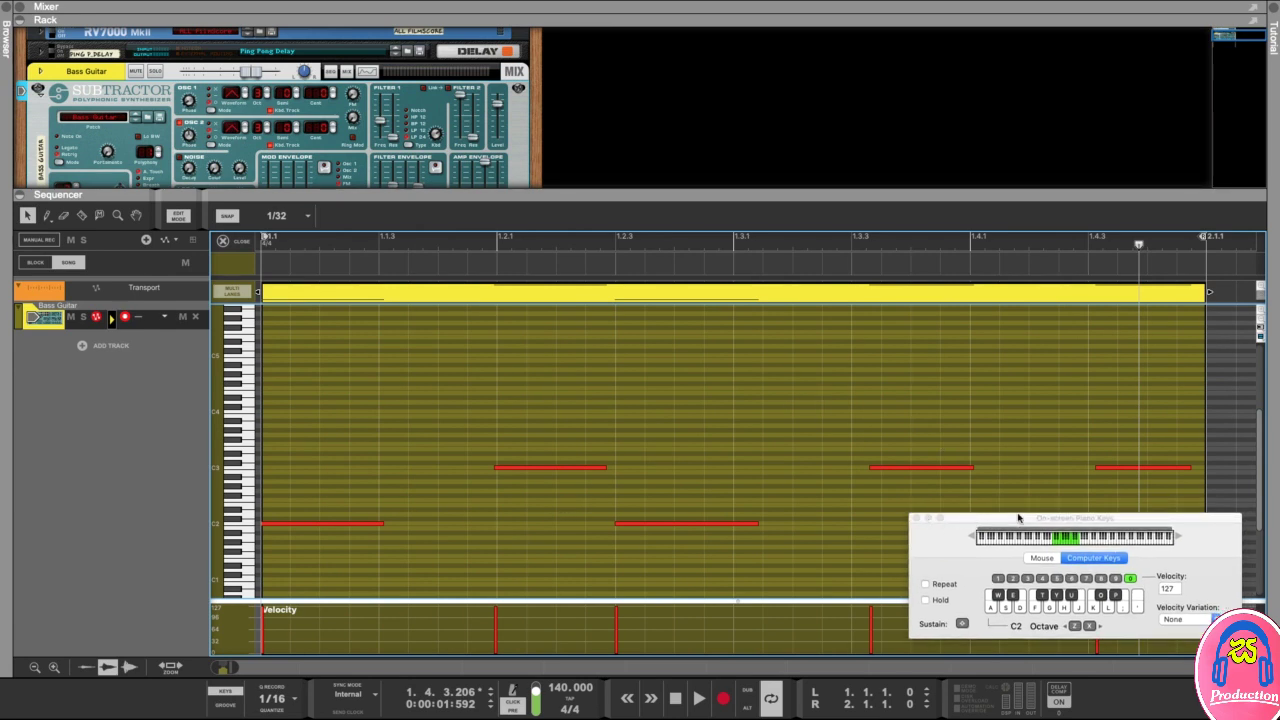
click(916, 519)
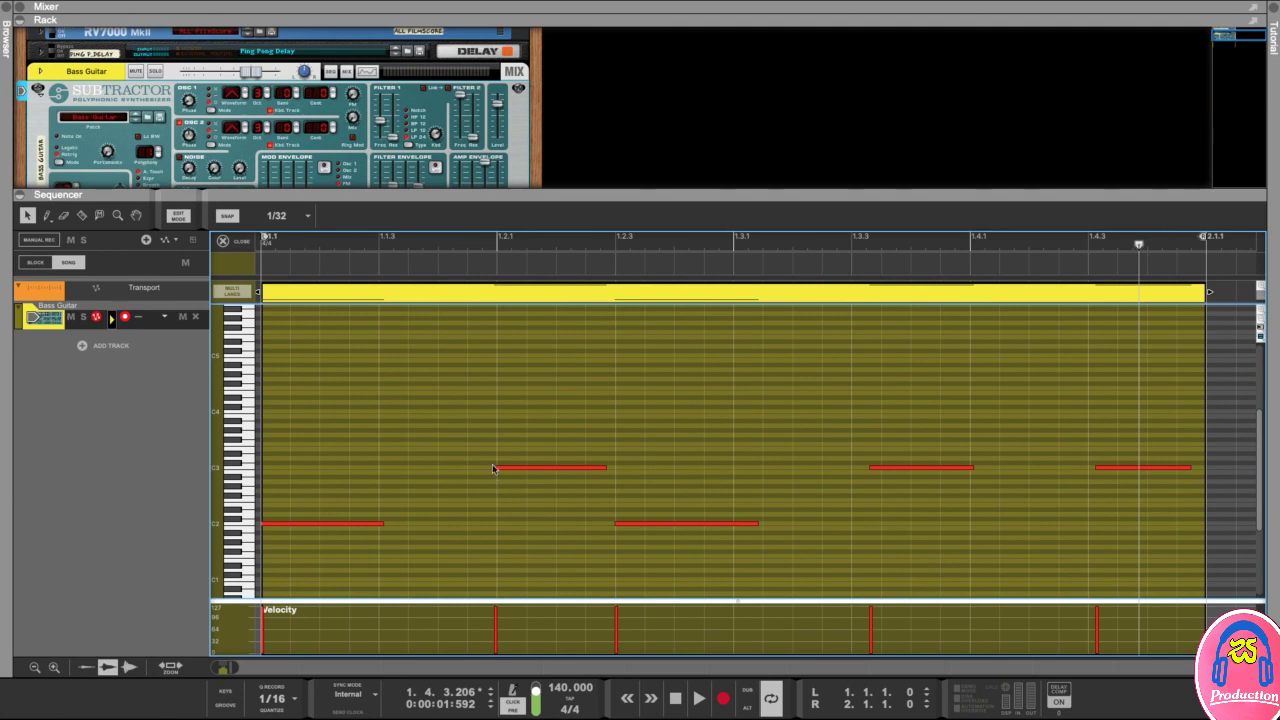
Examine the start of the first recorded C3 note against the playhead placed on beat 2.
click(499, 243)
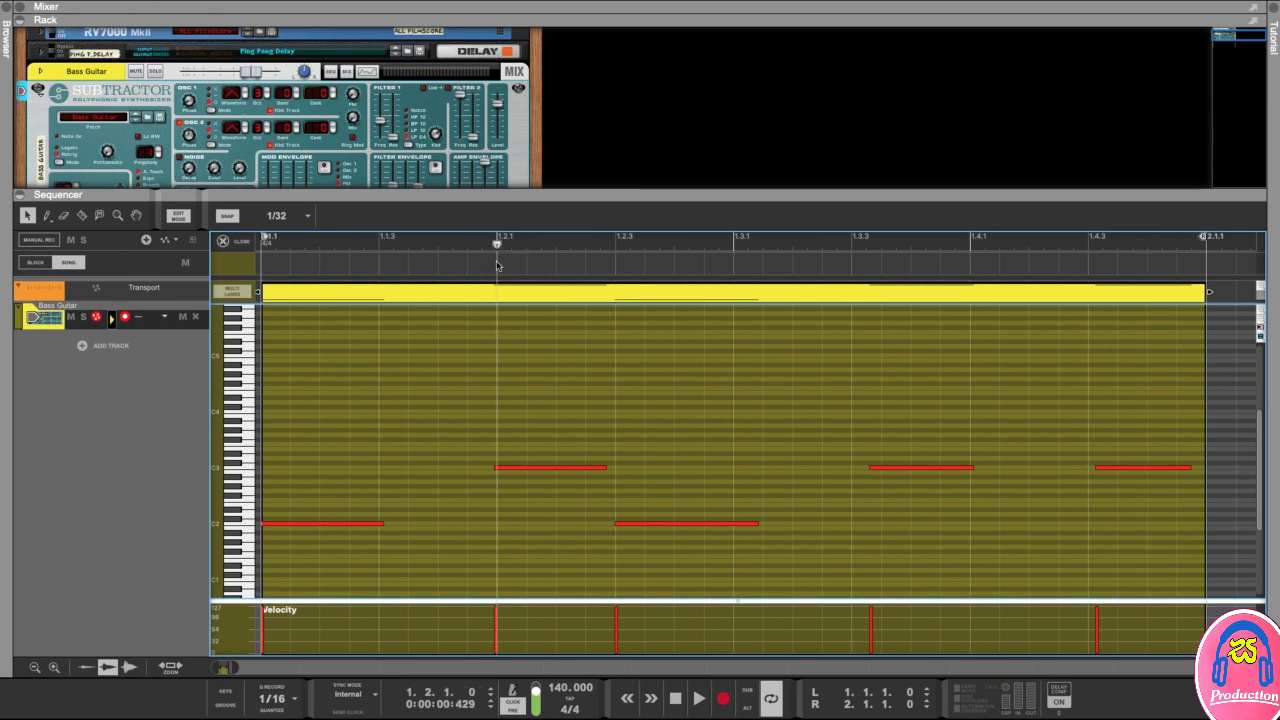
scroll(238, 668, up, 5)
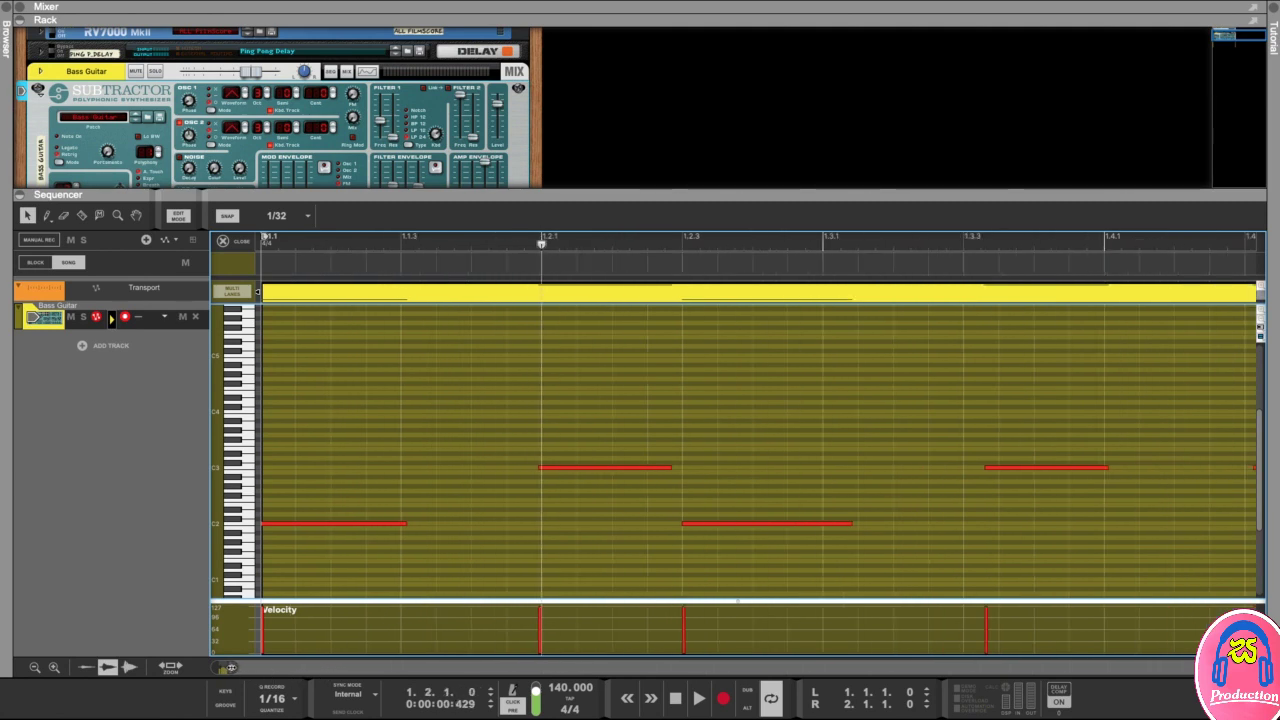
click(824, 468)
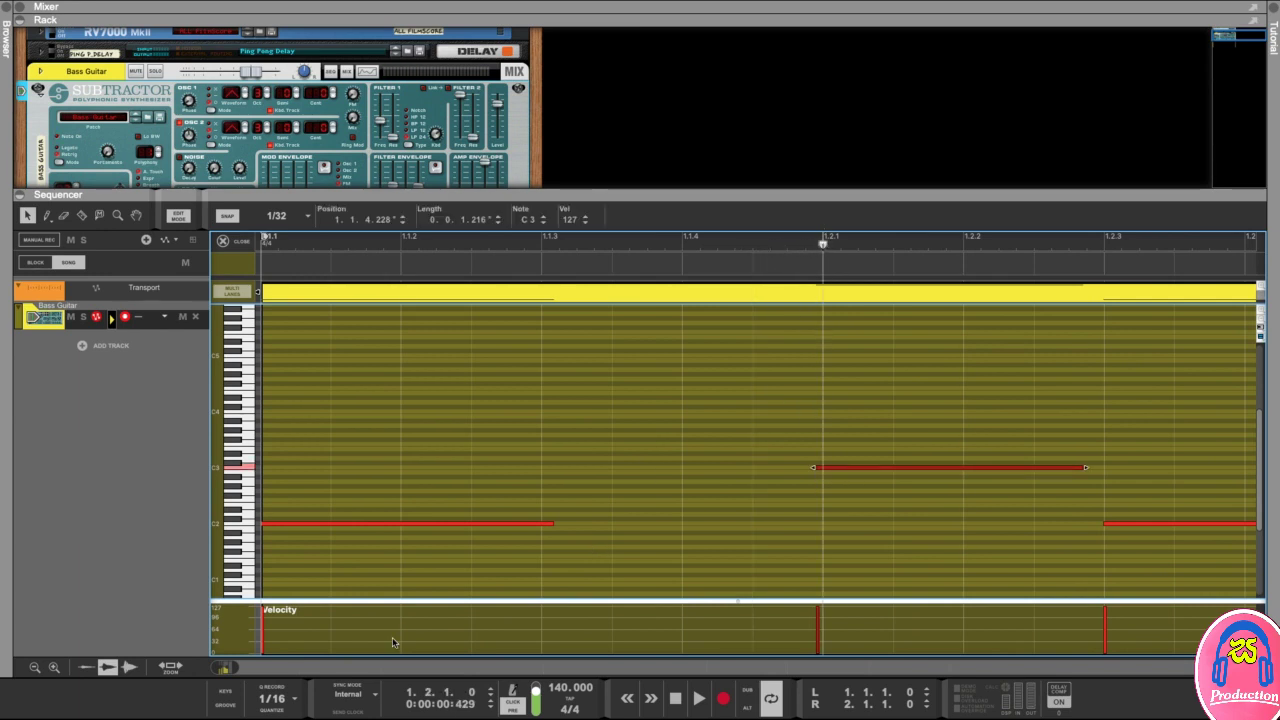
drag(238, 667, 312, 666)
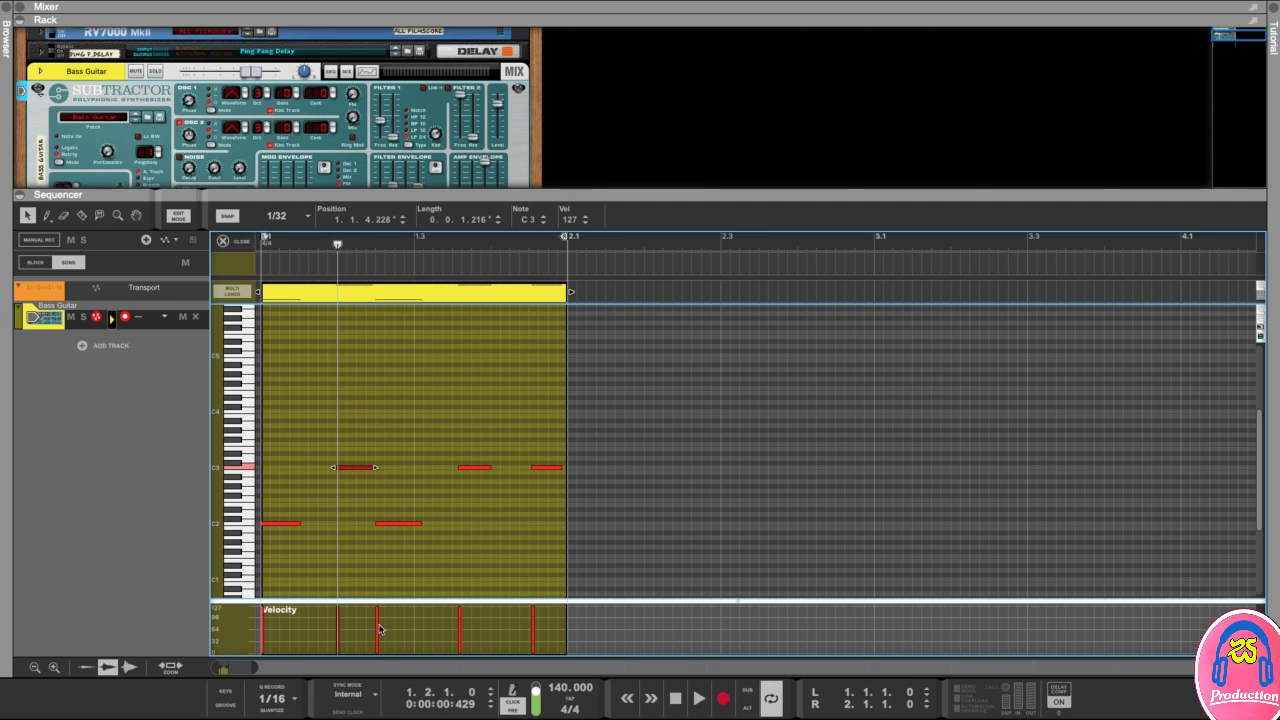
Deselect the first C3 note, move the playhead to just before beat 2 and return from the note editor to the arrangement.
drag(256, 668, 234, 666)
click(640, 444)
mouse_move(416, 246)
mouse_down()
mouse_move(375, 246)
mouse_move(395, 246)
mouse_up()
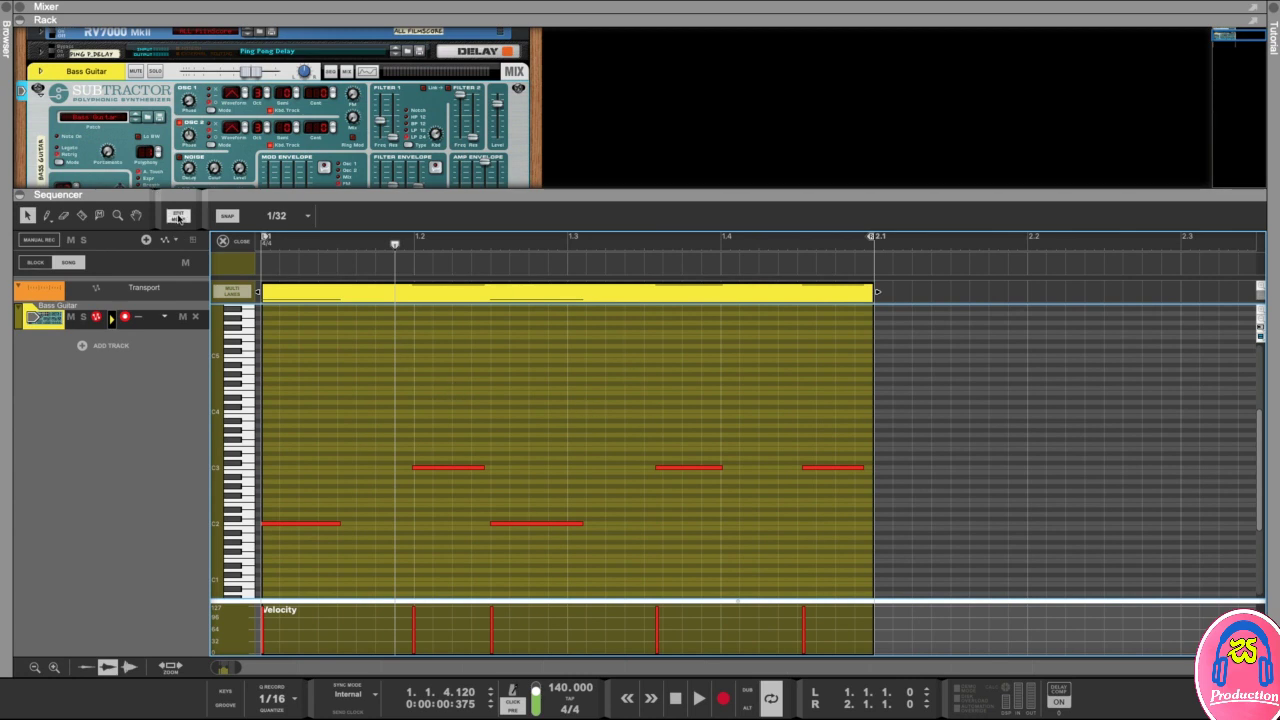
click(179, 217)
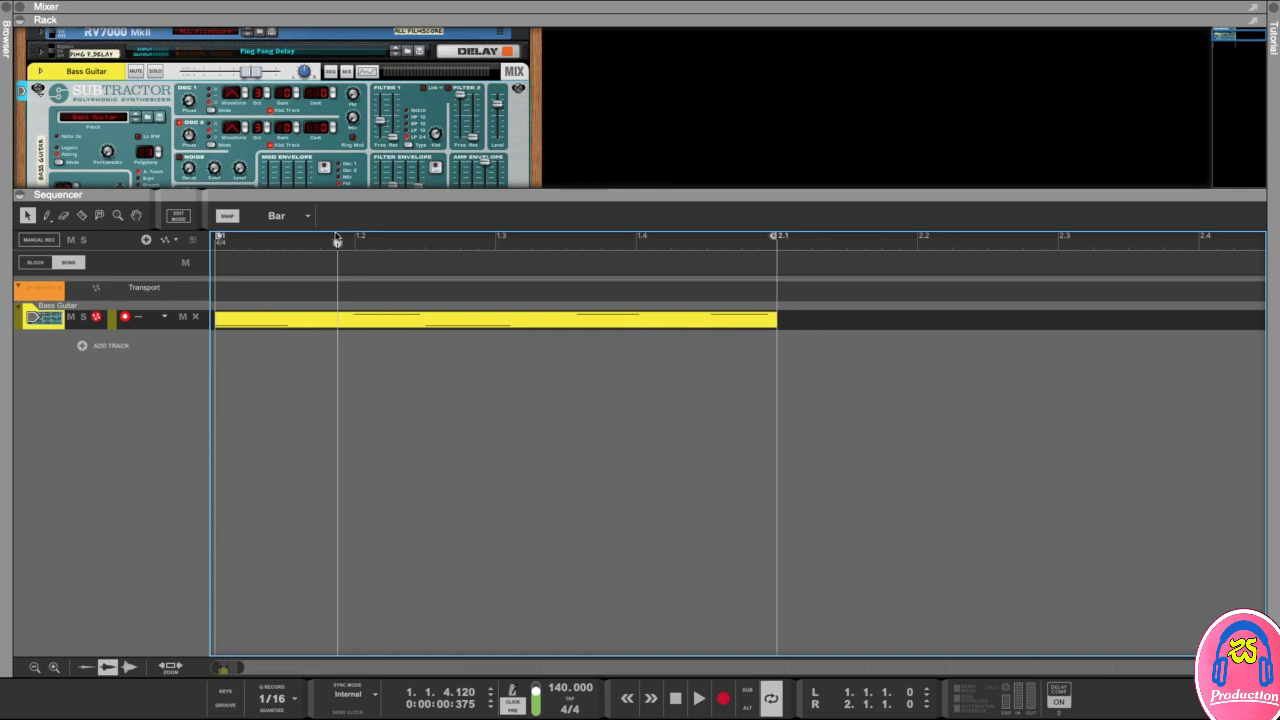
Play back the one-bar Bass Guitar clip from the start of bar 1, stop playback and return to the start.
drag(337, 243, 208, 245)
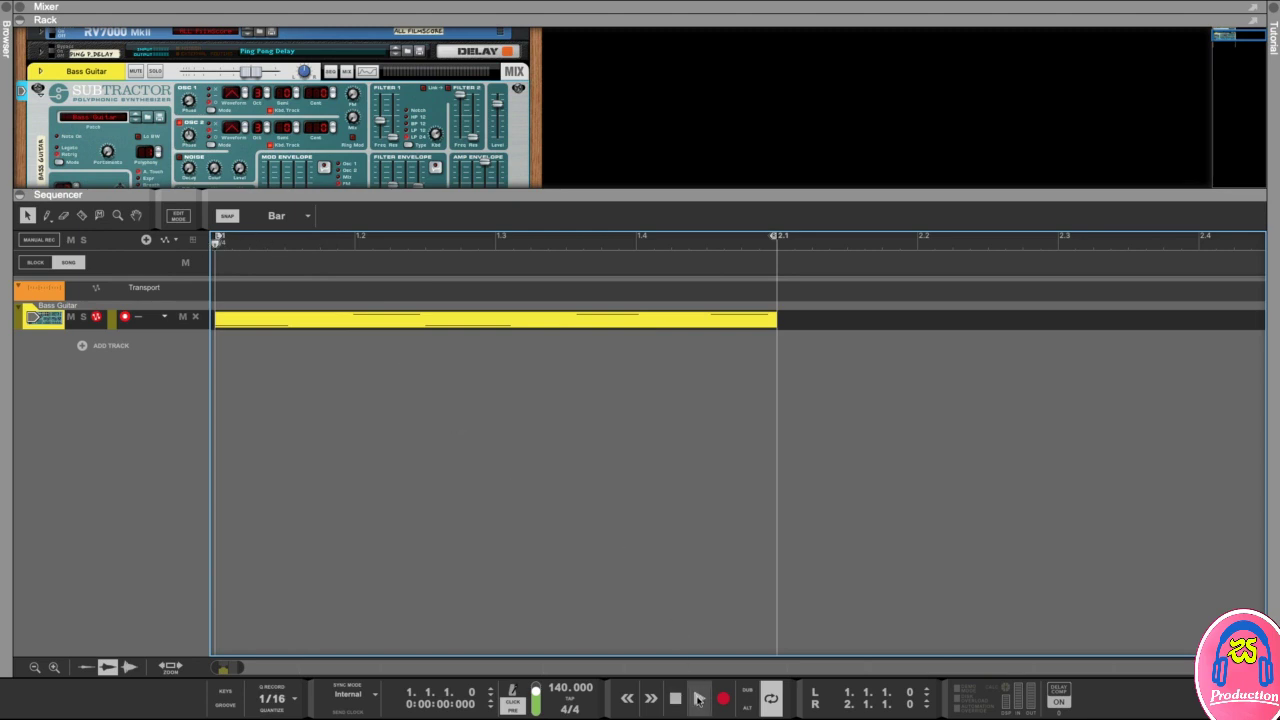
key(space)
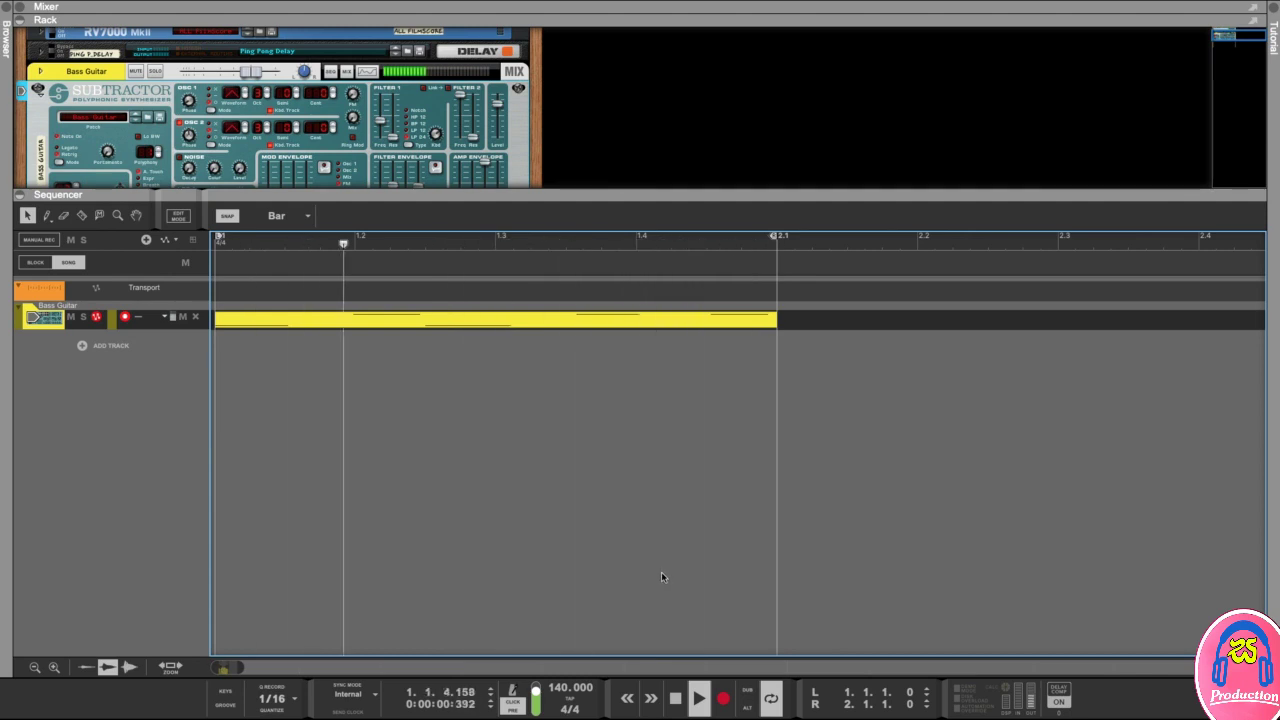
key(space)
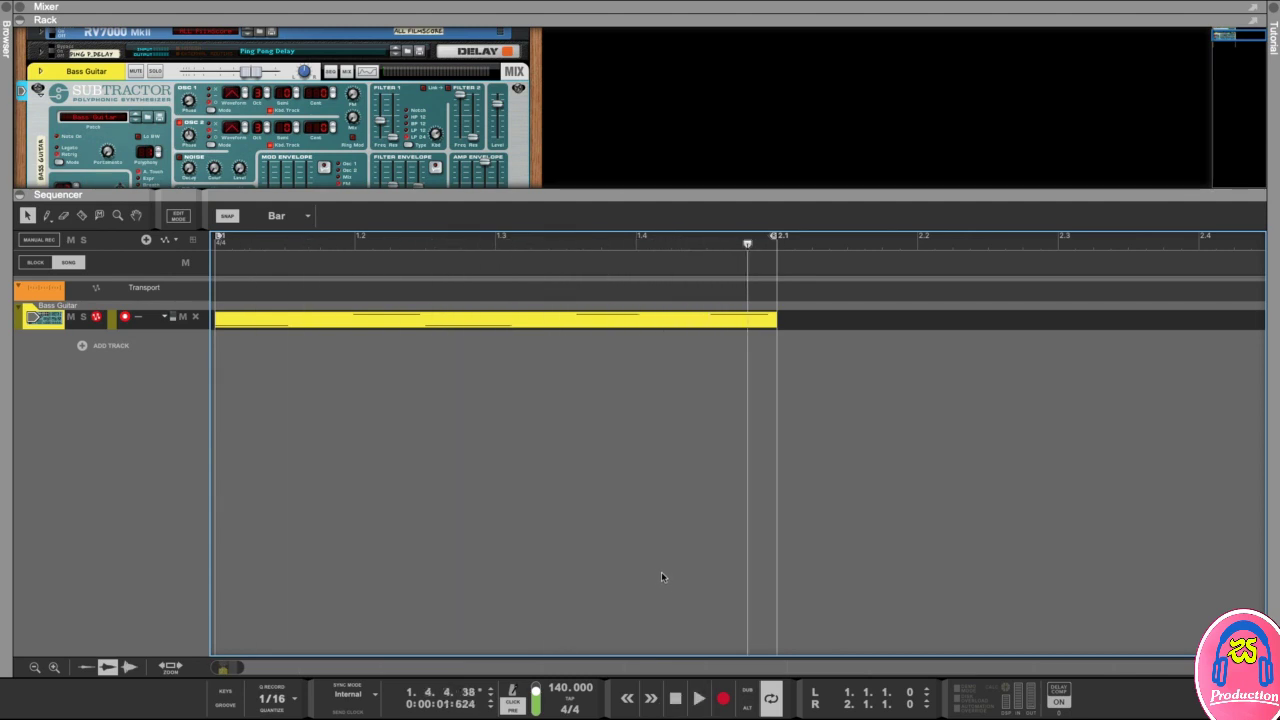
click(676, 699)
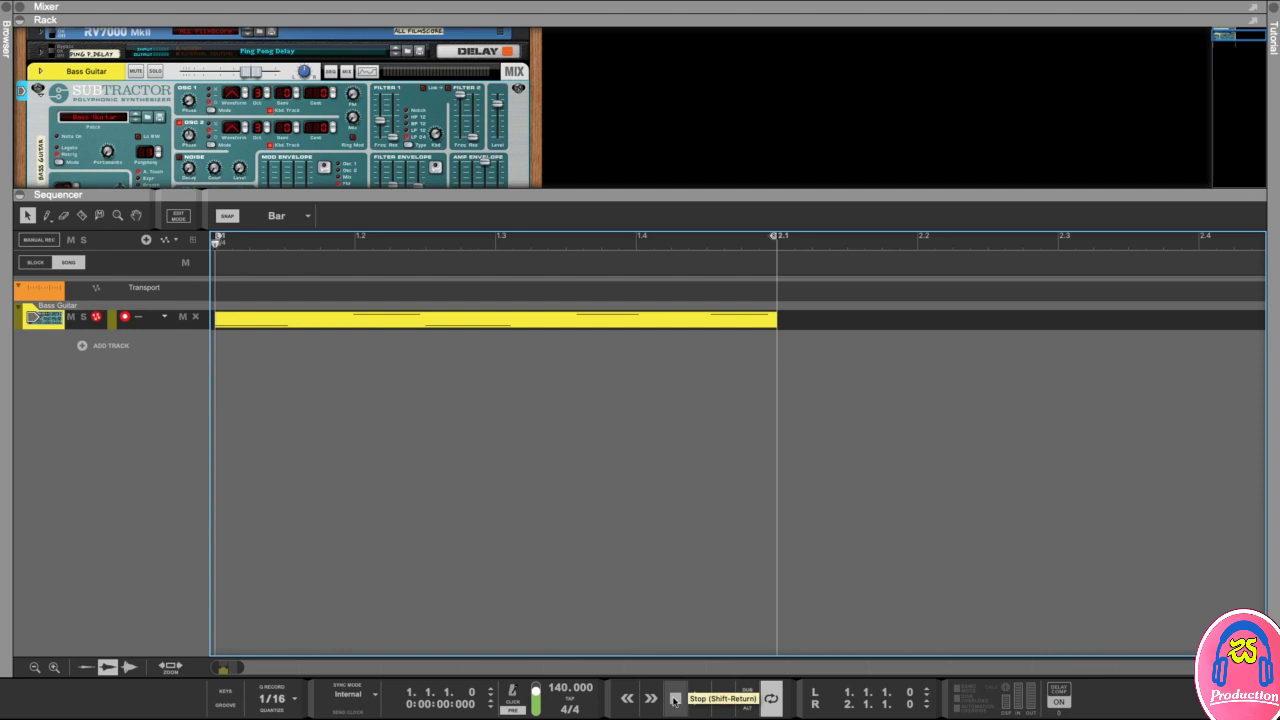
Try the playhead at bars 2 and 7, return it to the song start and play back the bar 1 loop.
click(777, 244)
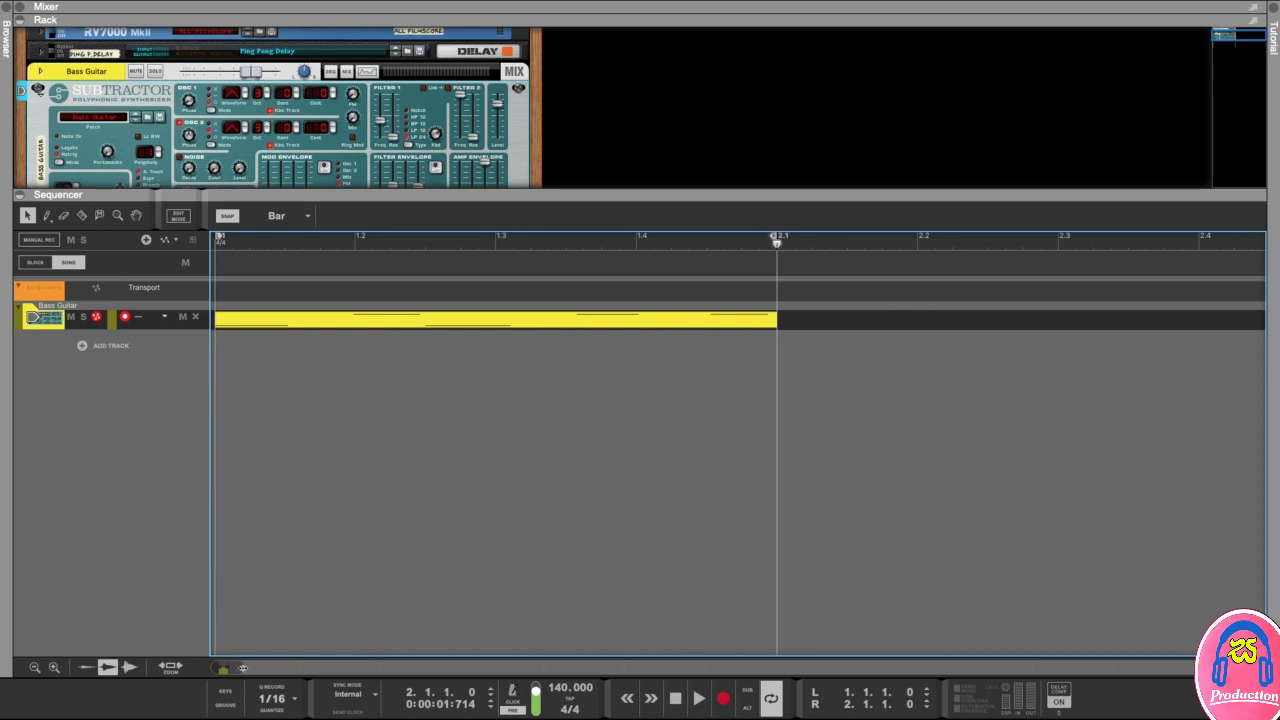
drag(246, 667, 329, 662)
drag(362, 238, 811, 241)
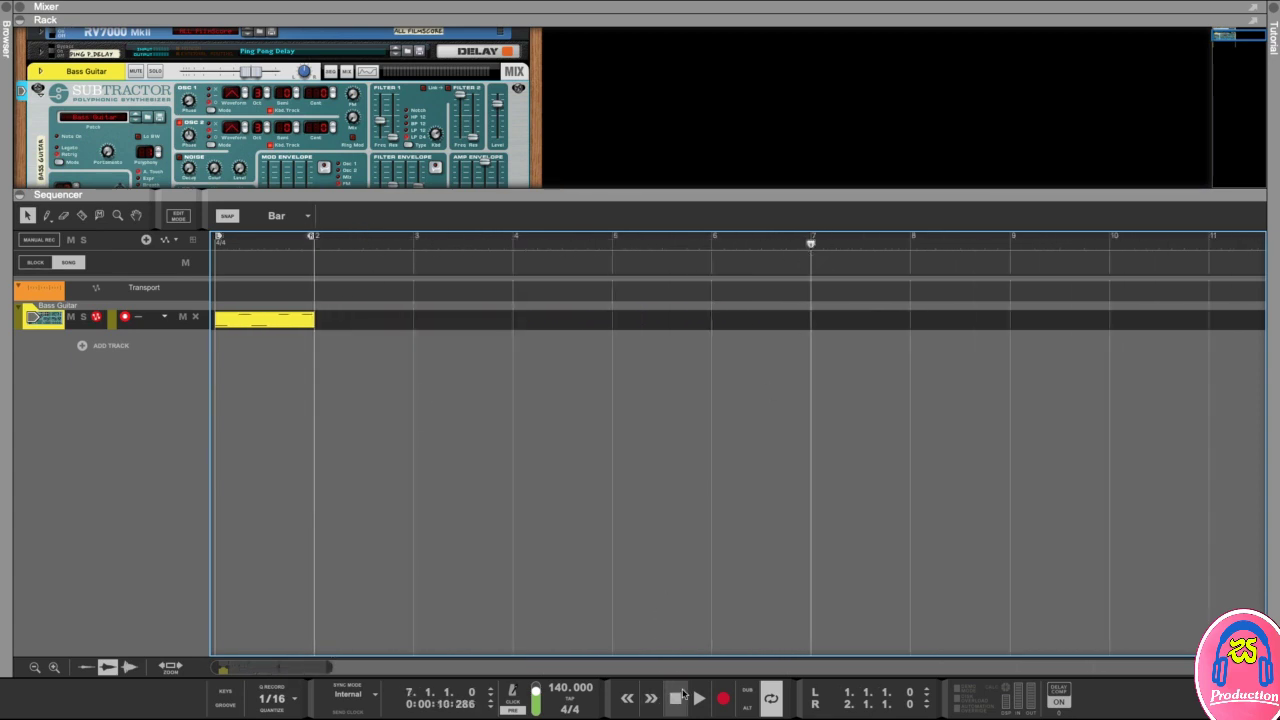
click(675, 700)
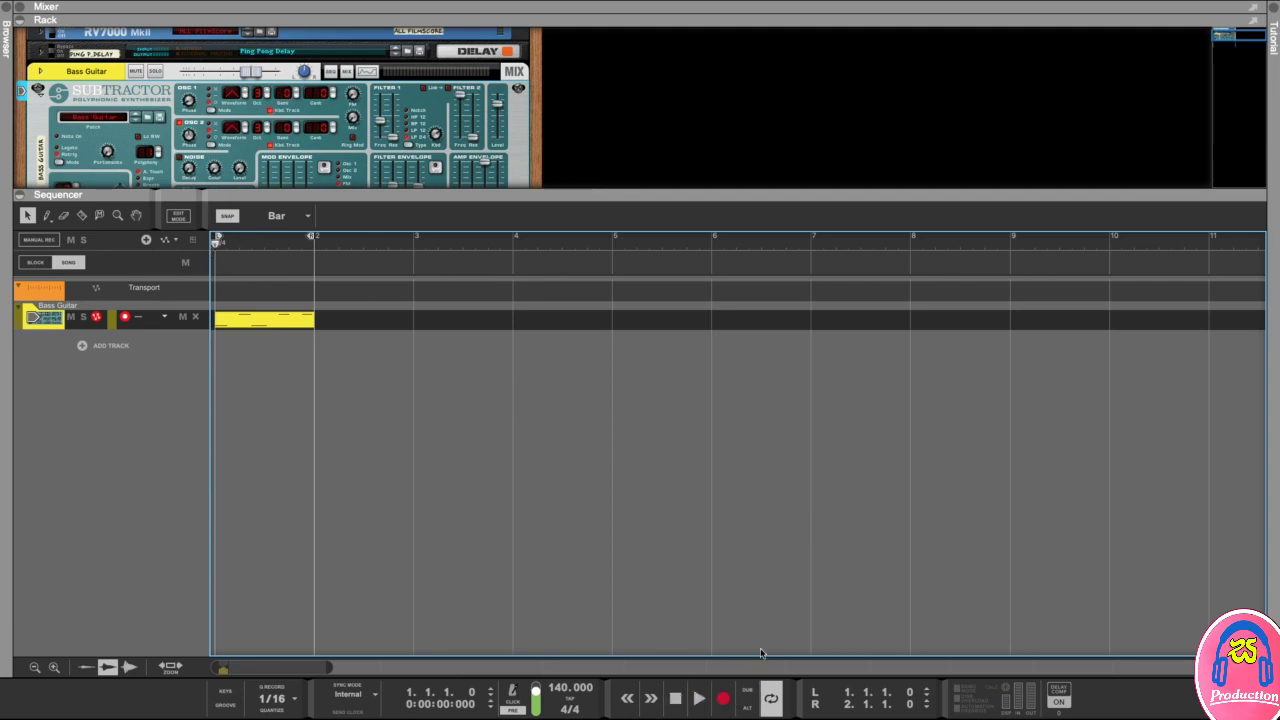
key(space)
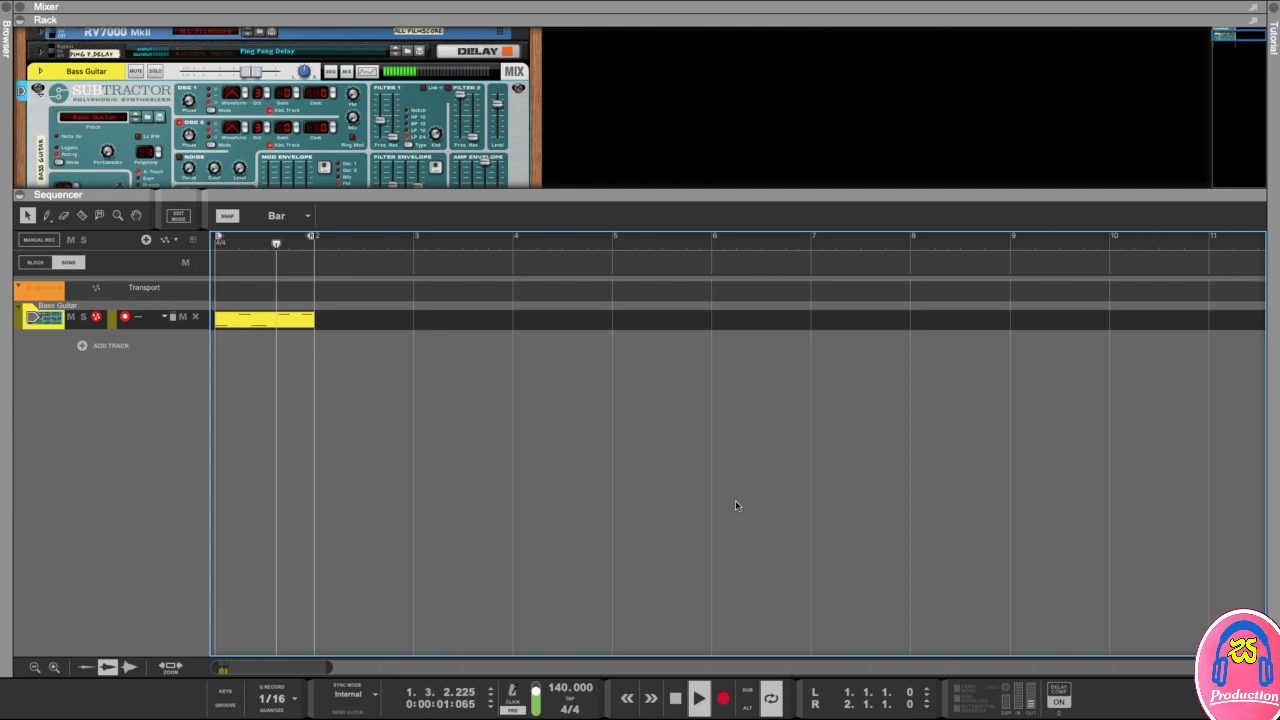
key(space)
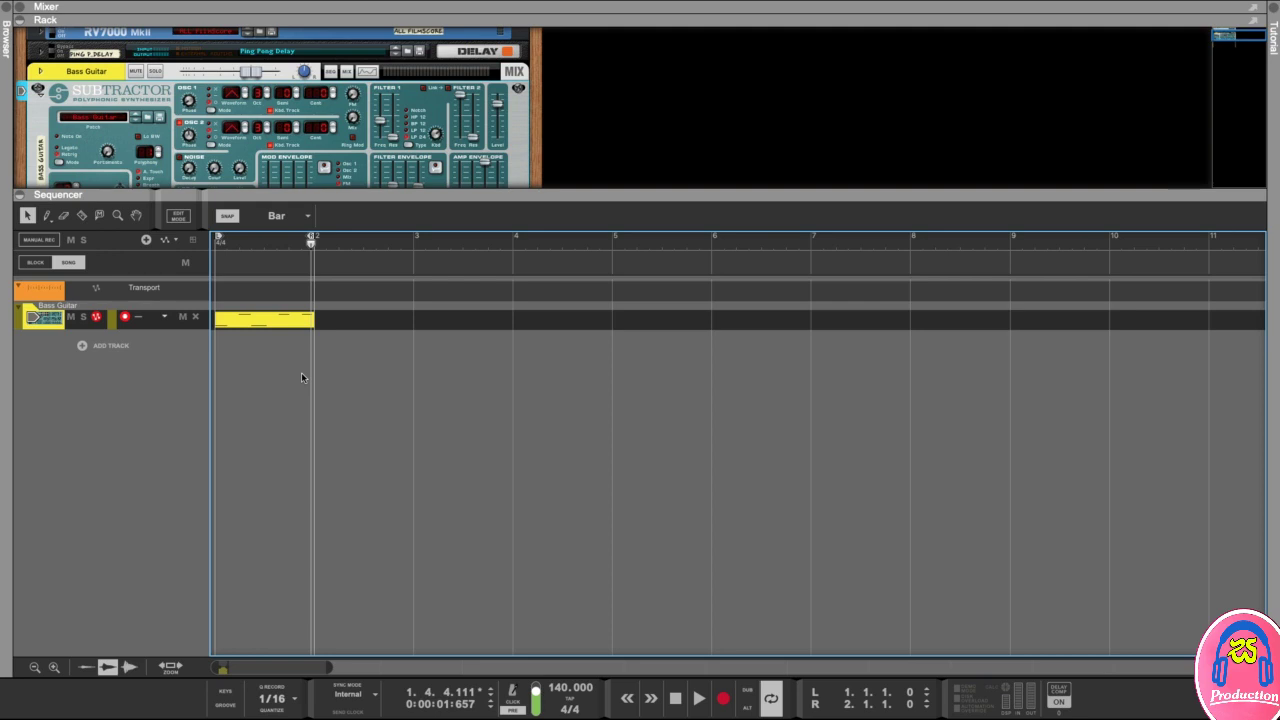
Duplicate the one-bar Bass Guitar clip three times so the pattern fills bars 1 to 4.
click(372, 245)
click(268, 326)
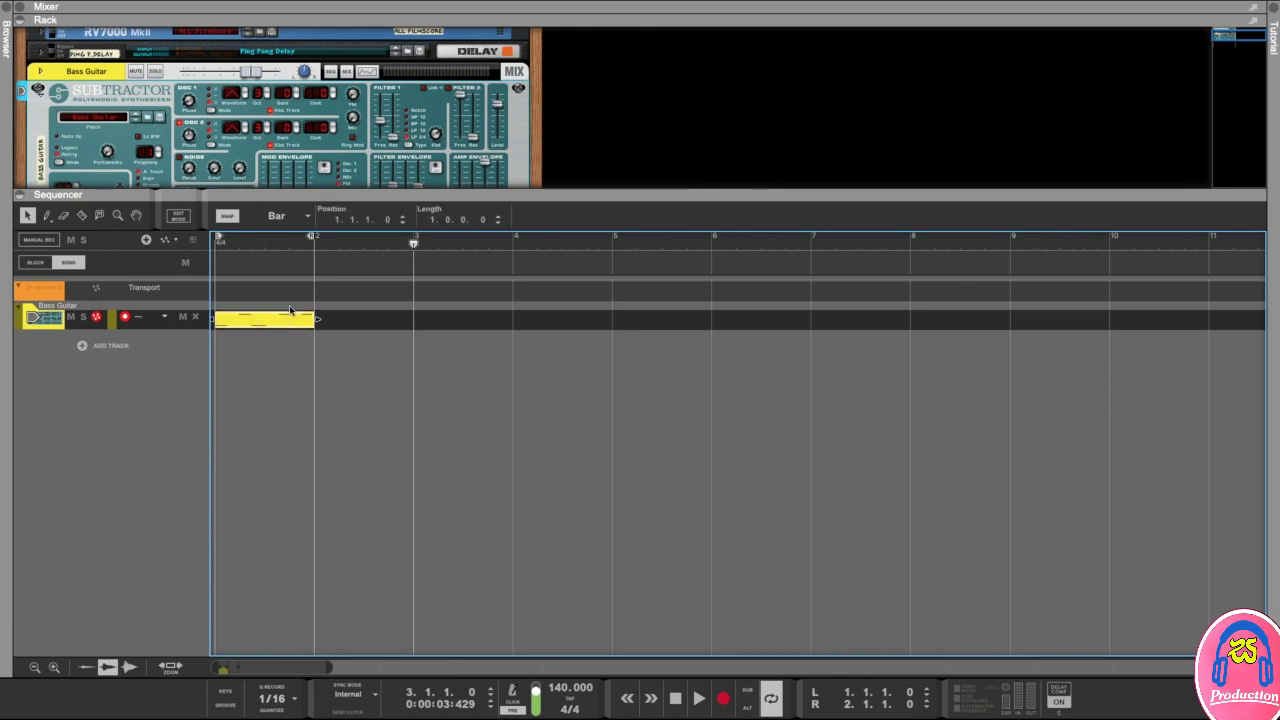
key(ctrl+d)
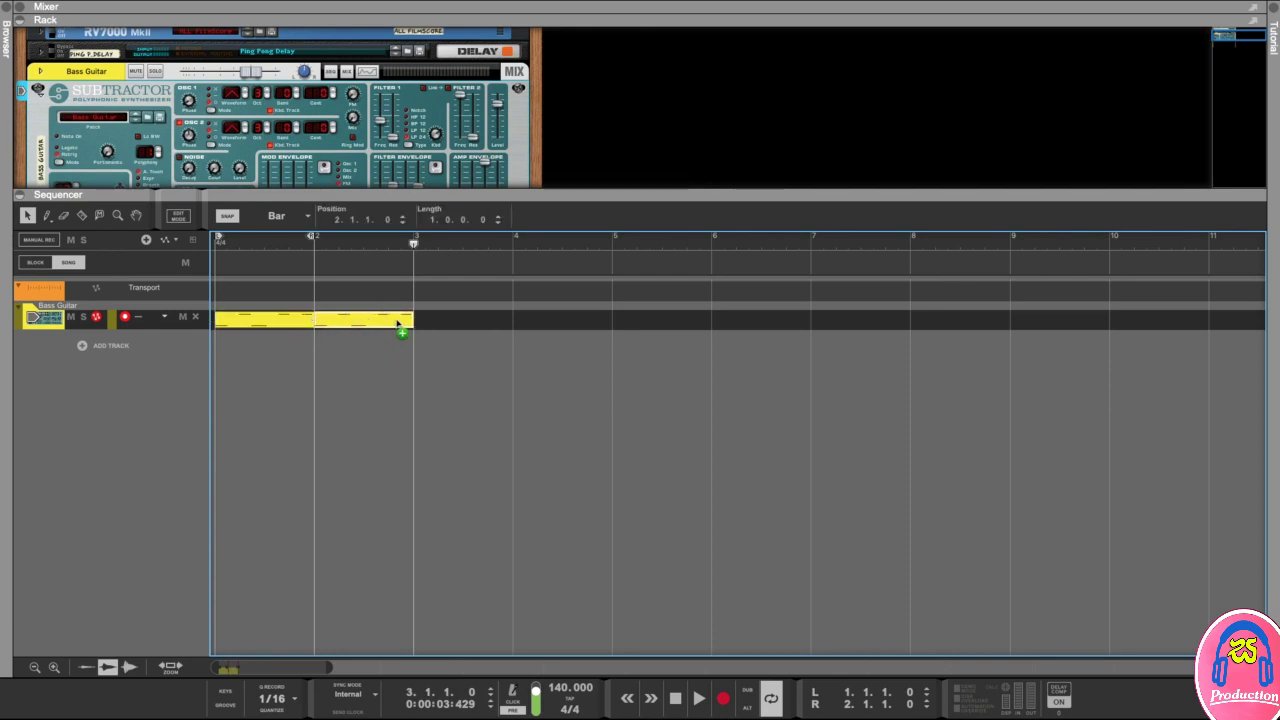
key(ctrl+d)
key(ctrl+d)
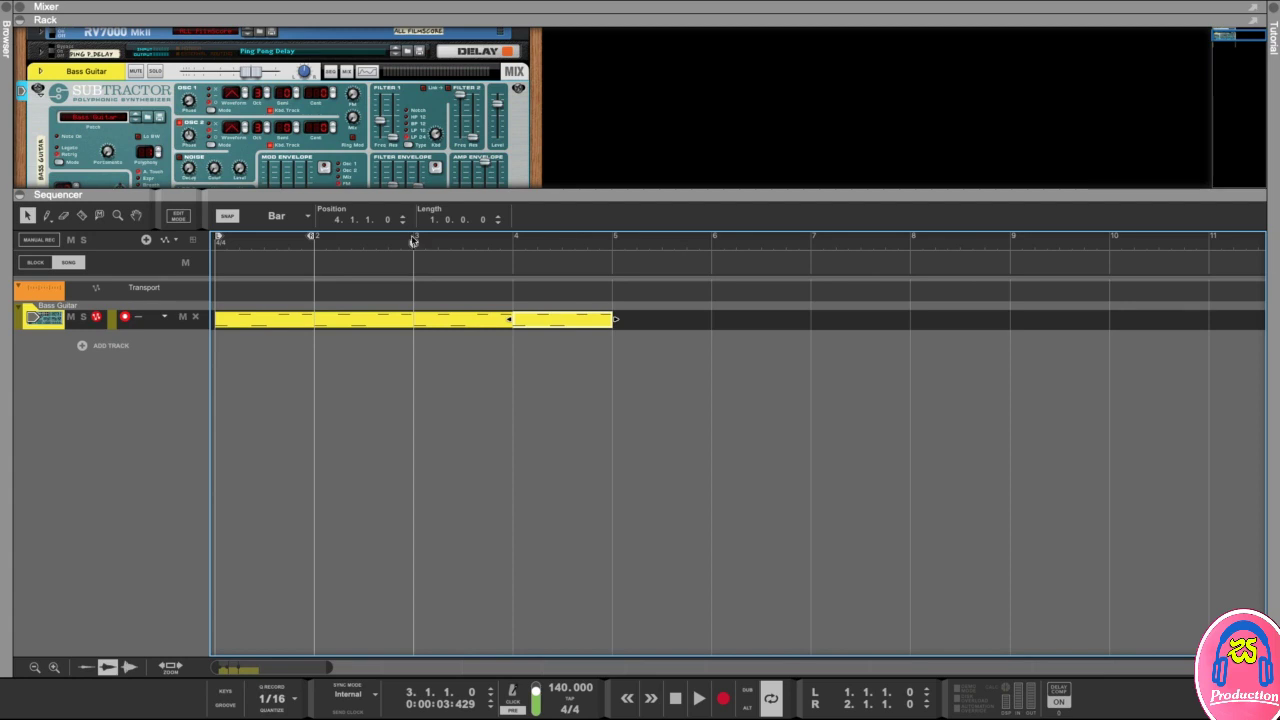
Extend the loop's right locator to bar 5 and play back the four clips from bar 1, returning to the start.
drag(312, 240, 586, 251)
drag(413, 242, 218, 256)
click(351, 423)
key(space)
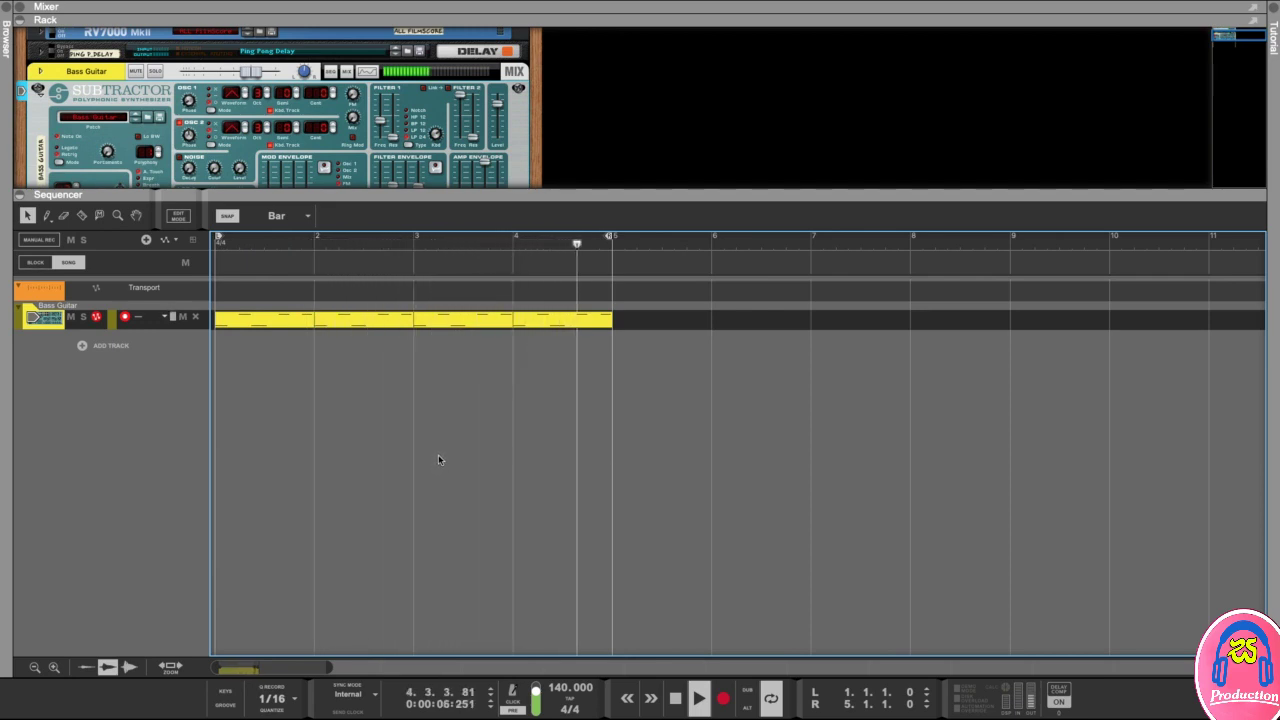
key(KP_0)
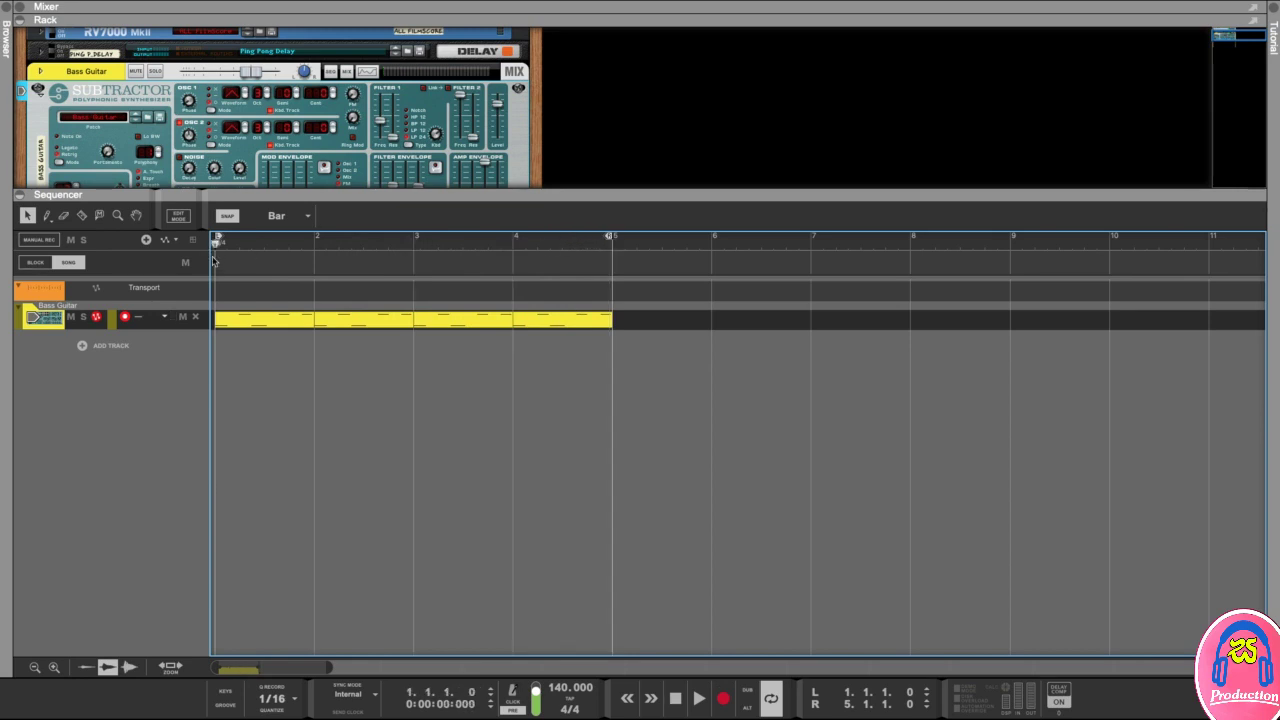
Open the bar 4 clip for note editing and raise its last two C3 notes to C4.
click(369, 321)
click(469, 321)
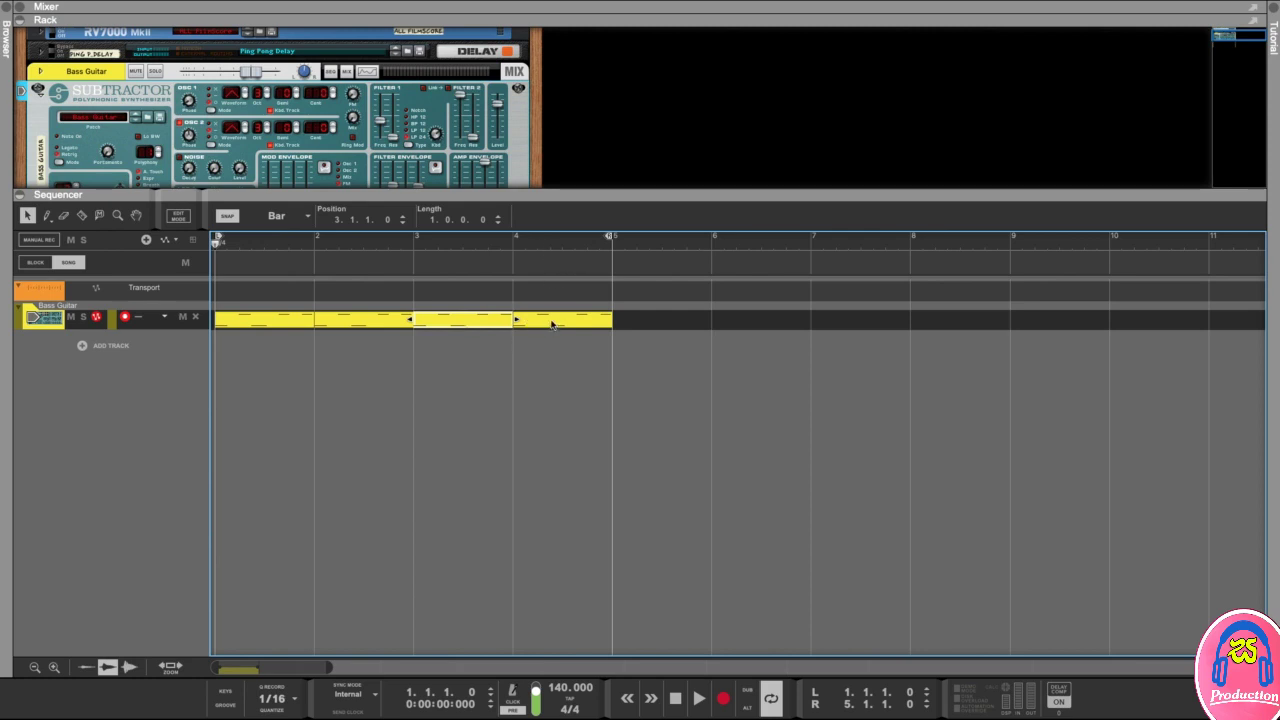
click(560, 320)
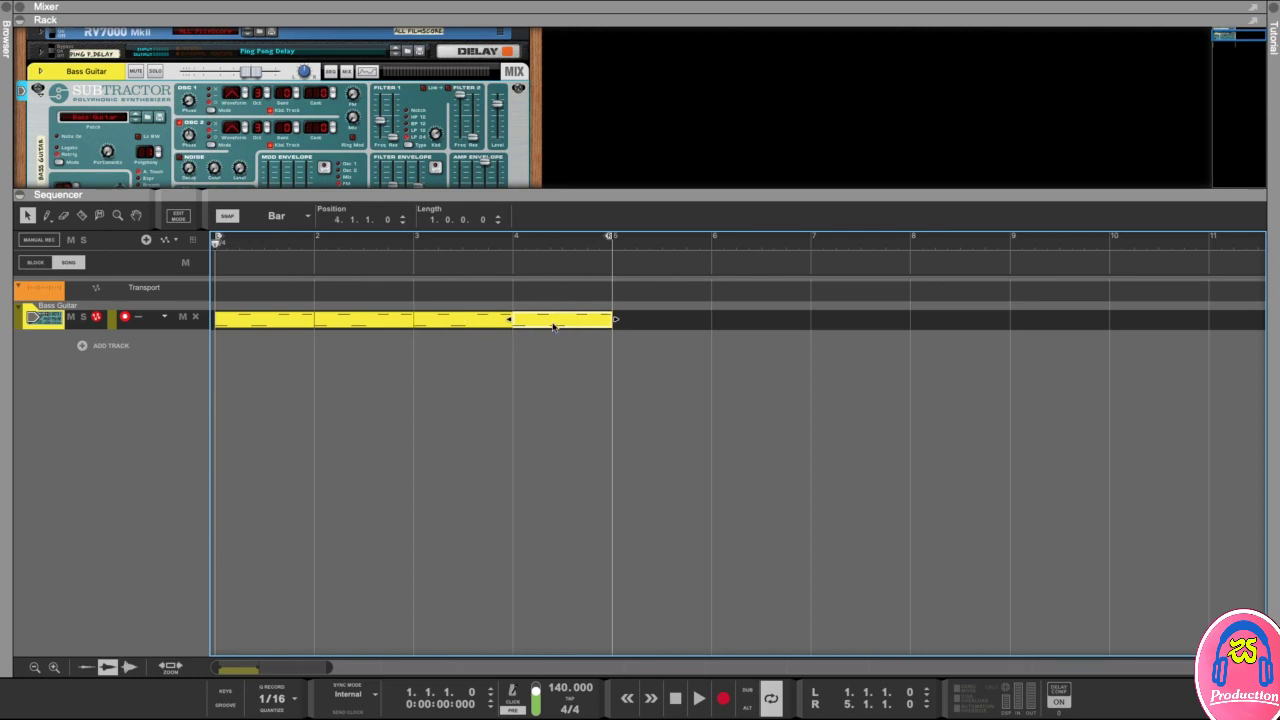
double_click(565, 320)
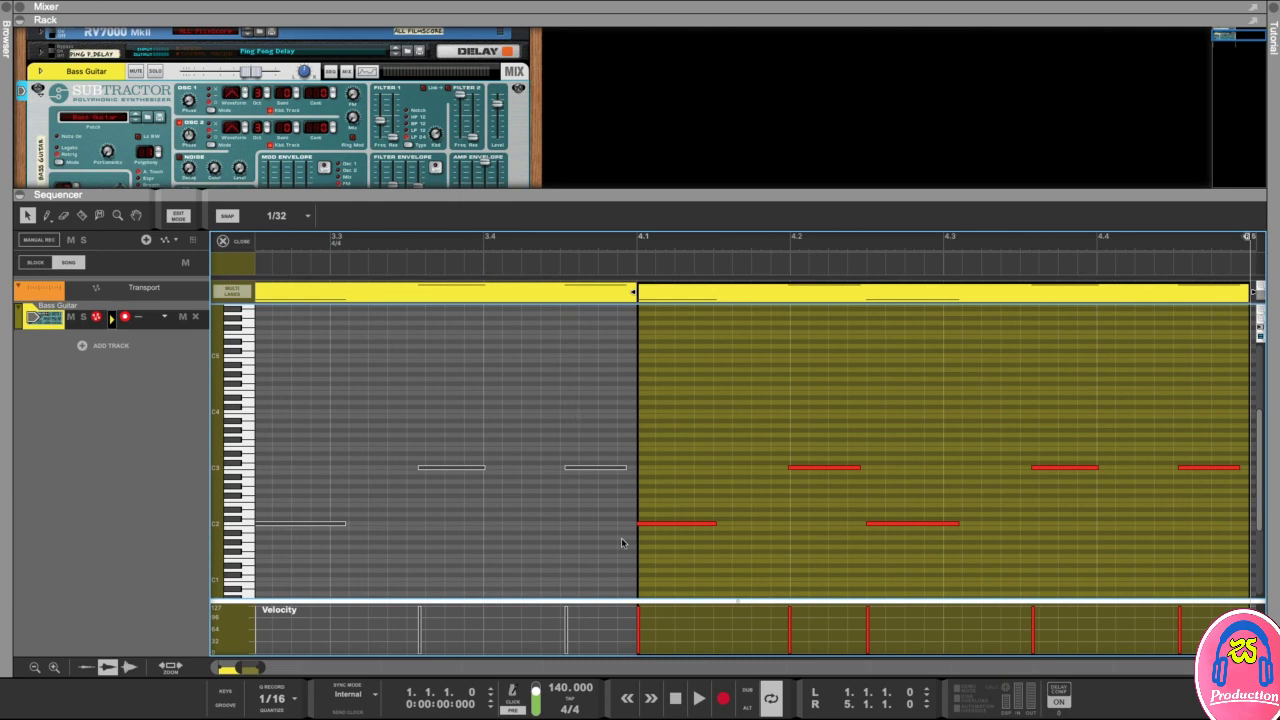
drag(262, 668, 272, 666)
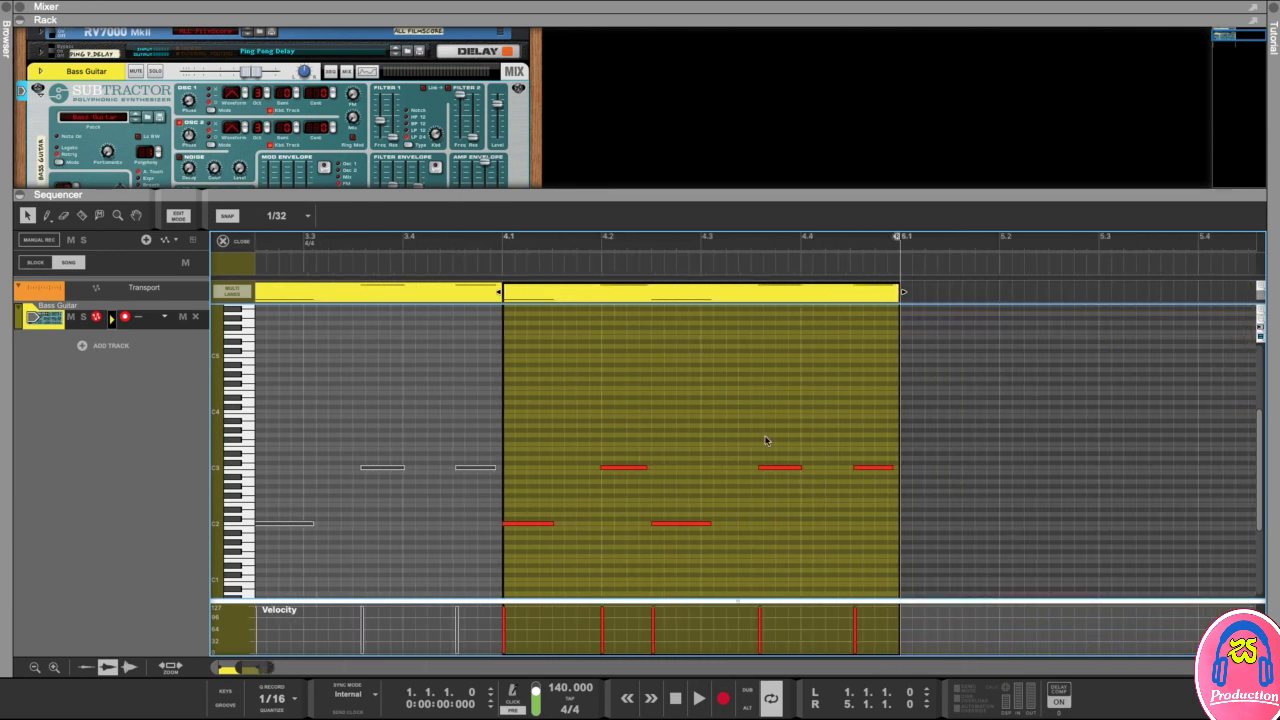
drag(854, 472, 874, 412)
click(948, 448)
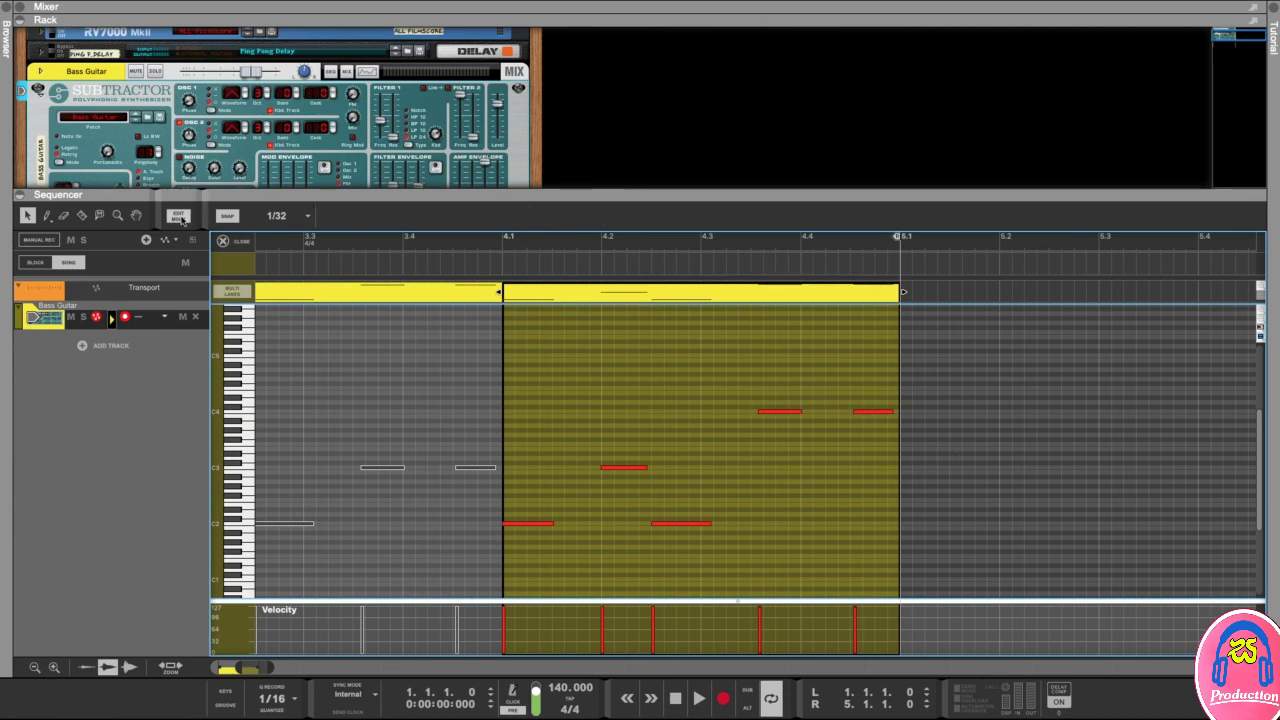
Return to the arrangement and zoom the timeline to fit all four Bass Guitar clips.
click(180, 218)
drag(279, 668, 240, 662)
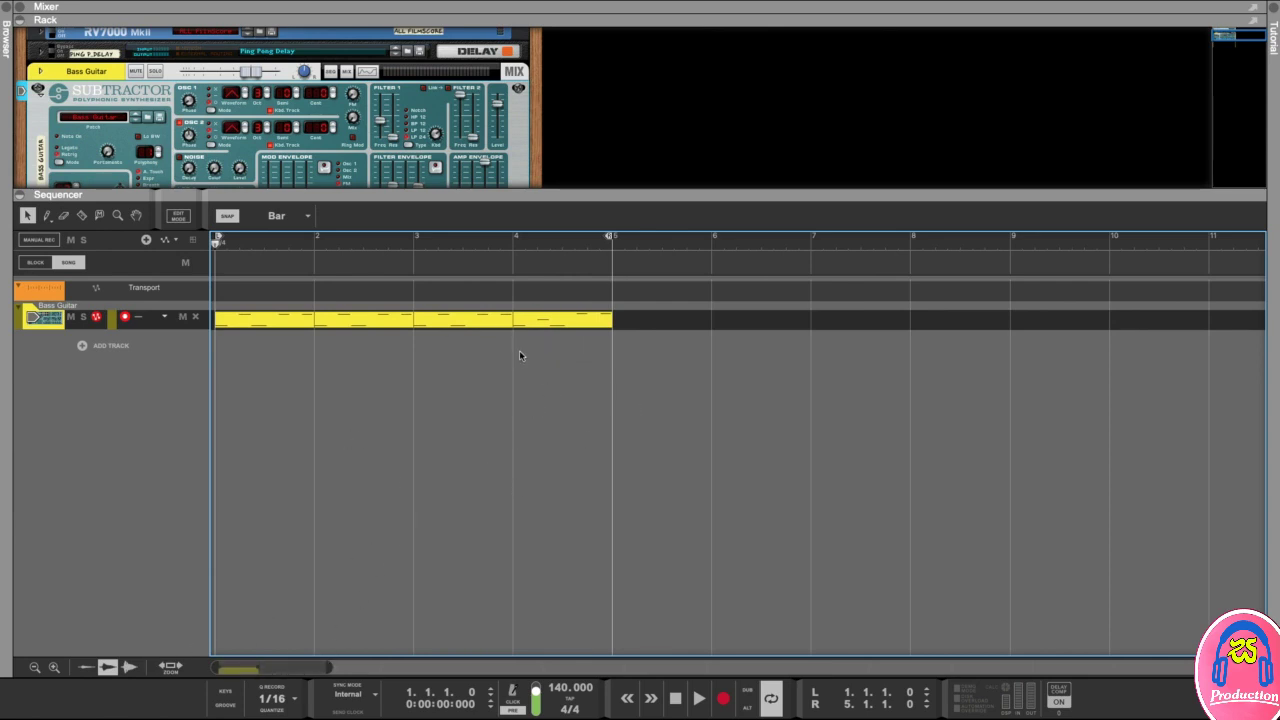
mouse_move(581, 307)
mouse_down()
mouse_move(470, 326)
mouse_move(258, 326)
mouse_up()
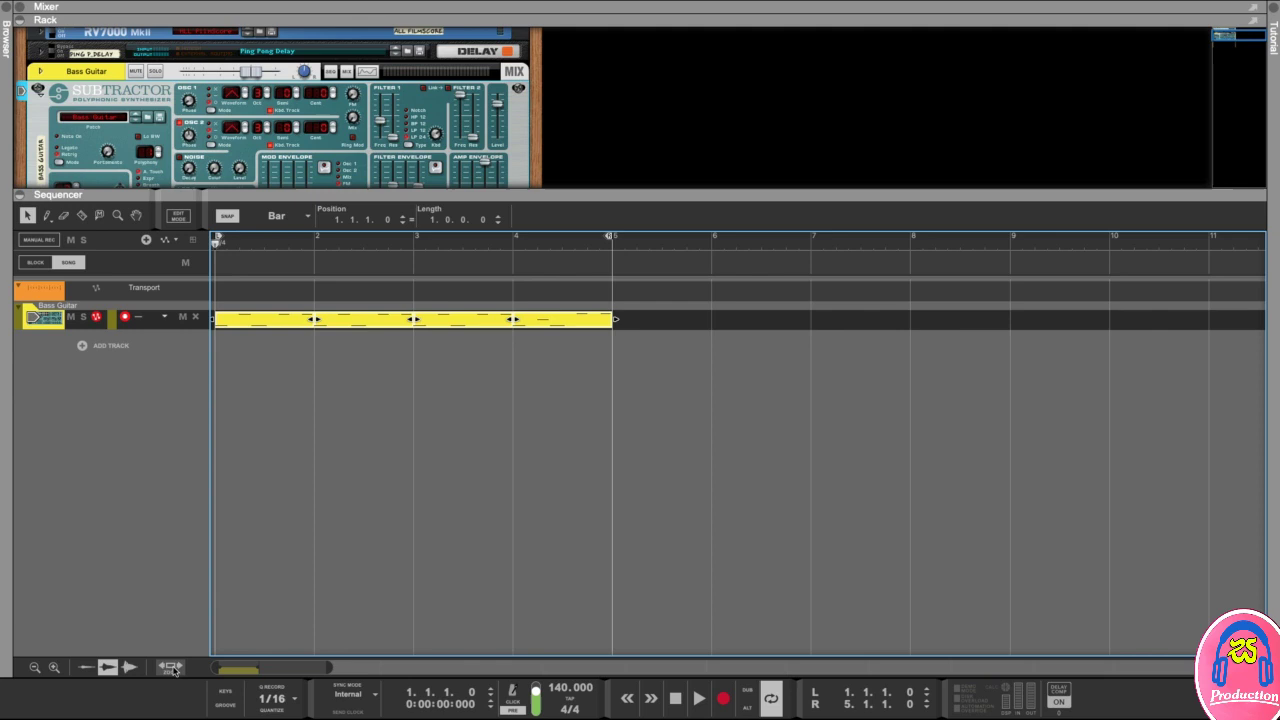
key(z)
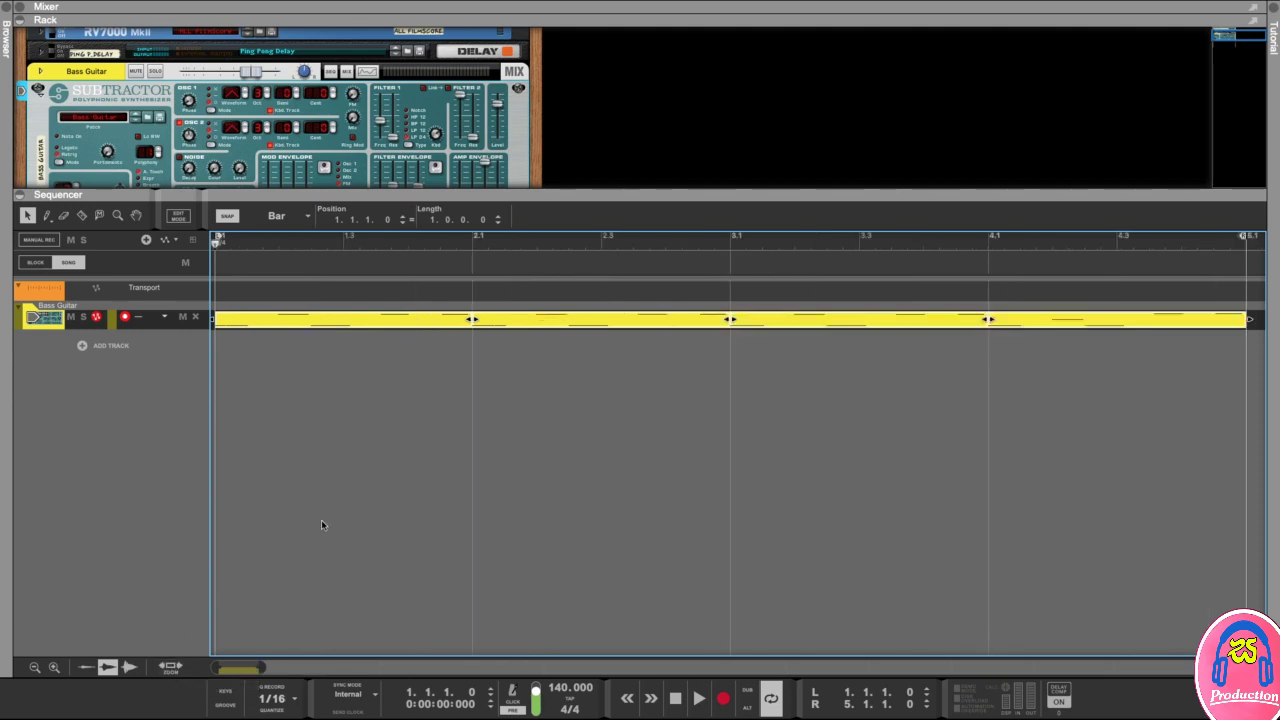
click(1004, 463)
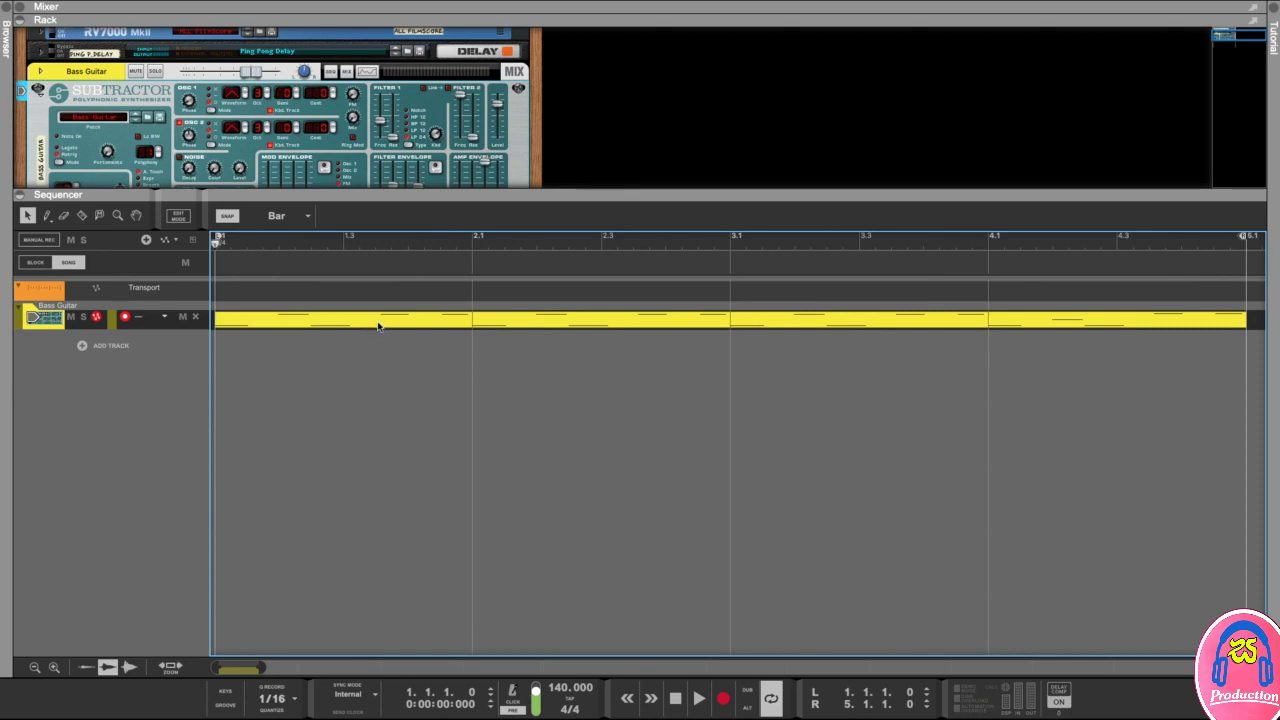
Select the clips in bars 1 to 4 one after another to compare their note patterns.
click(448, 323)
click(563, 322)
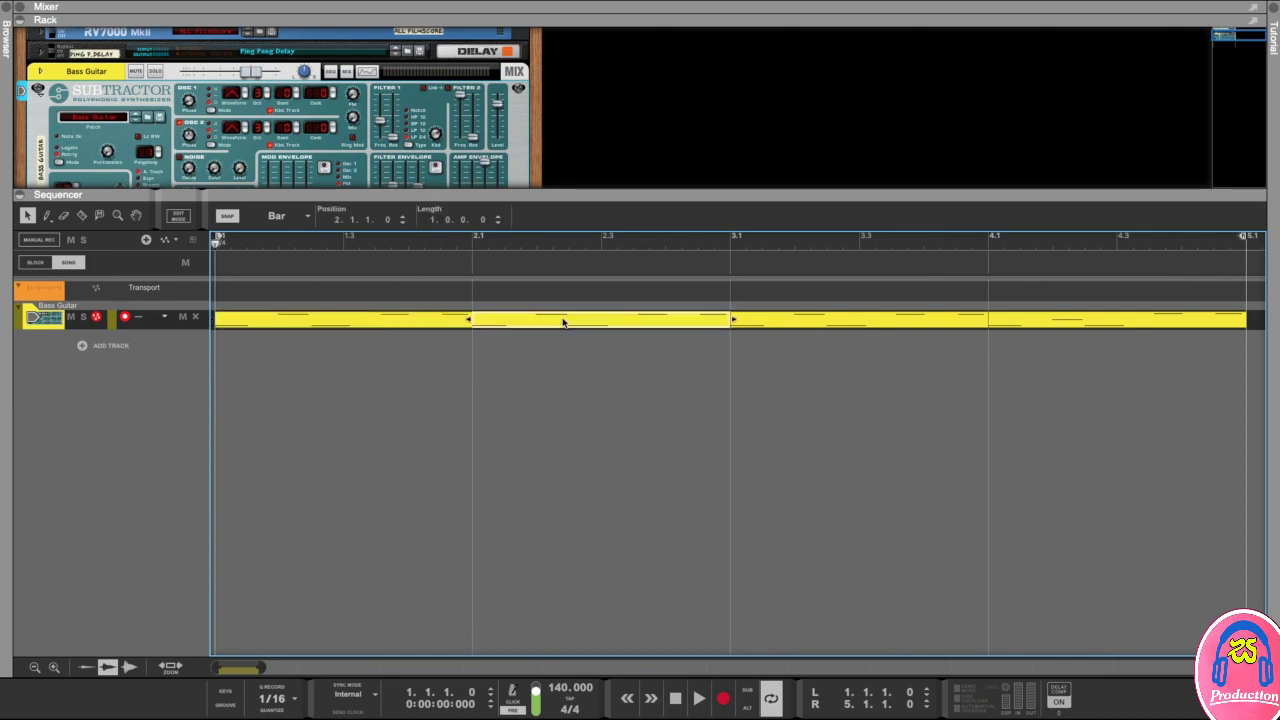
click(832, 322)
click(1080, 322)
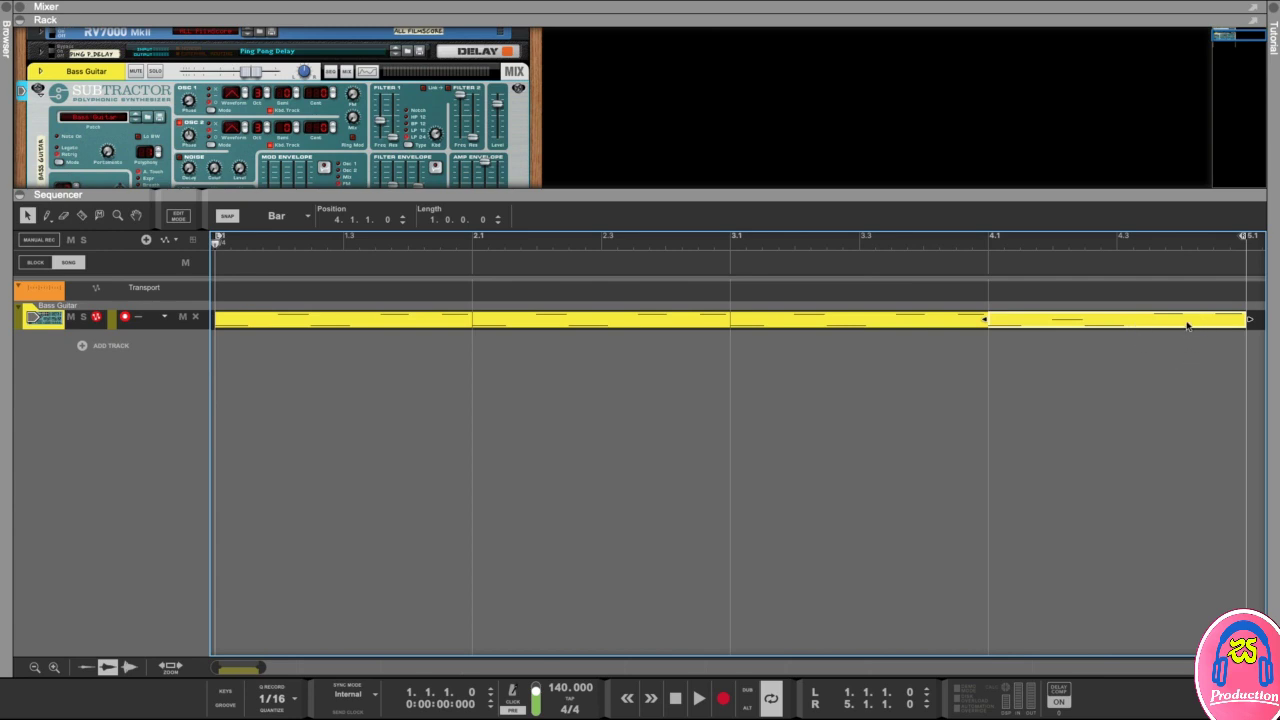
click(1117, 375)
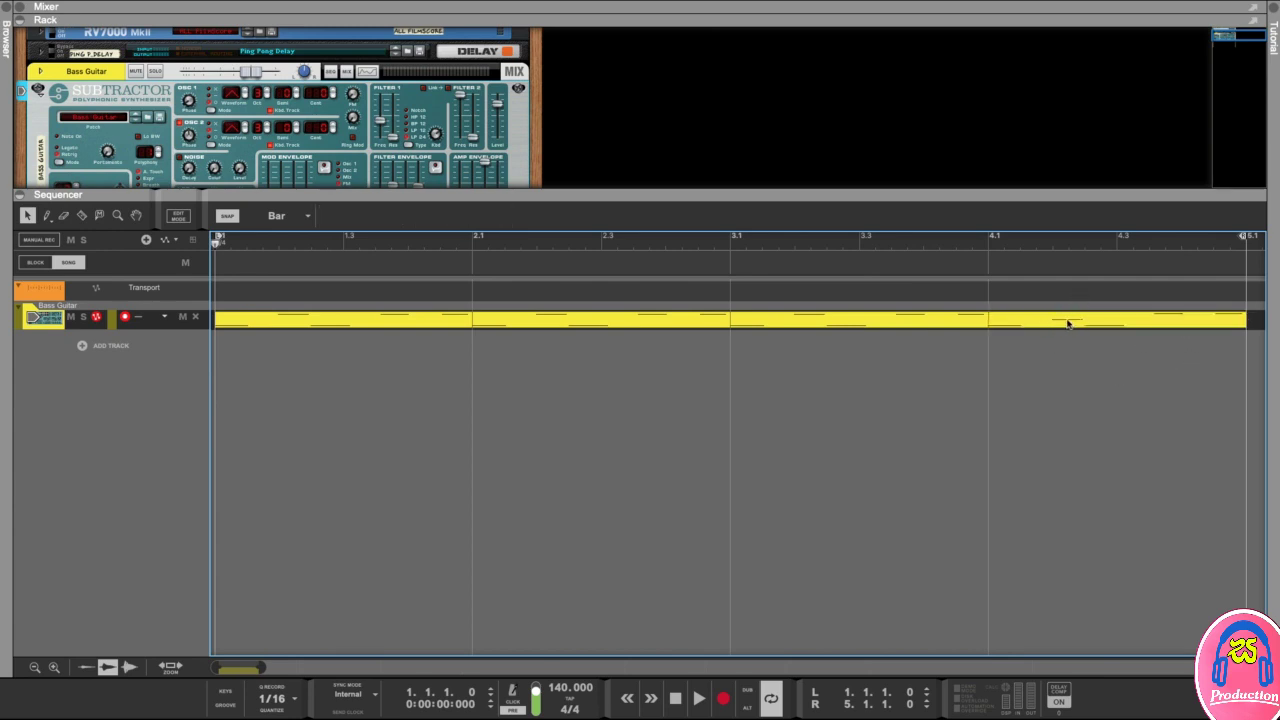
Change the clip color of the edited bar 4 clip to Steel Blue.
right_click(1100, 323)
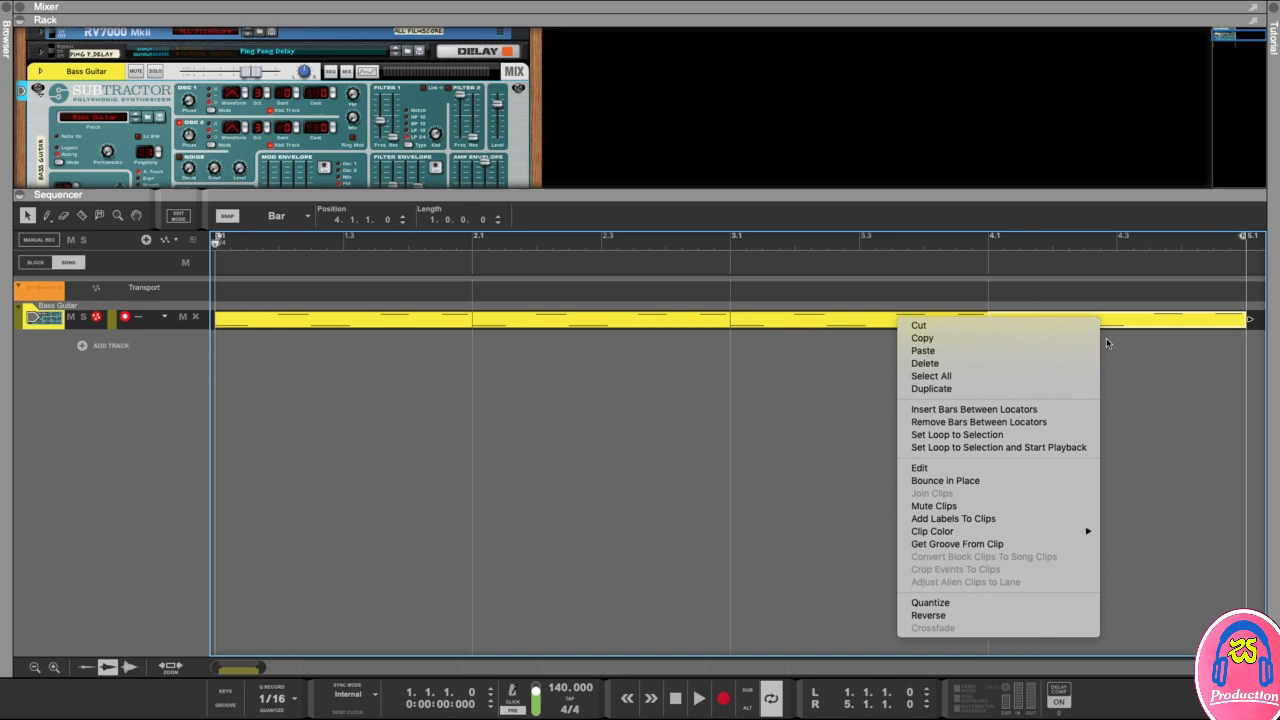
mouse_move(931, 537)
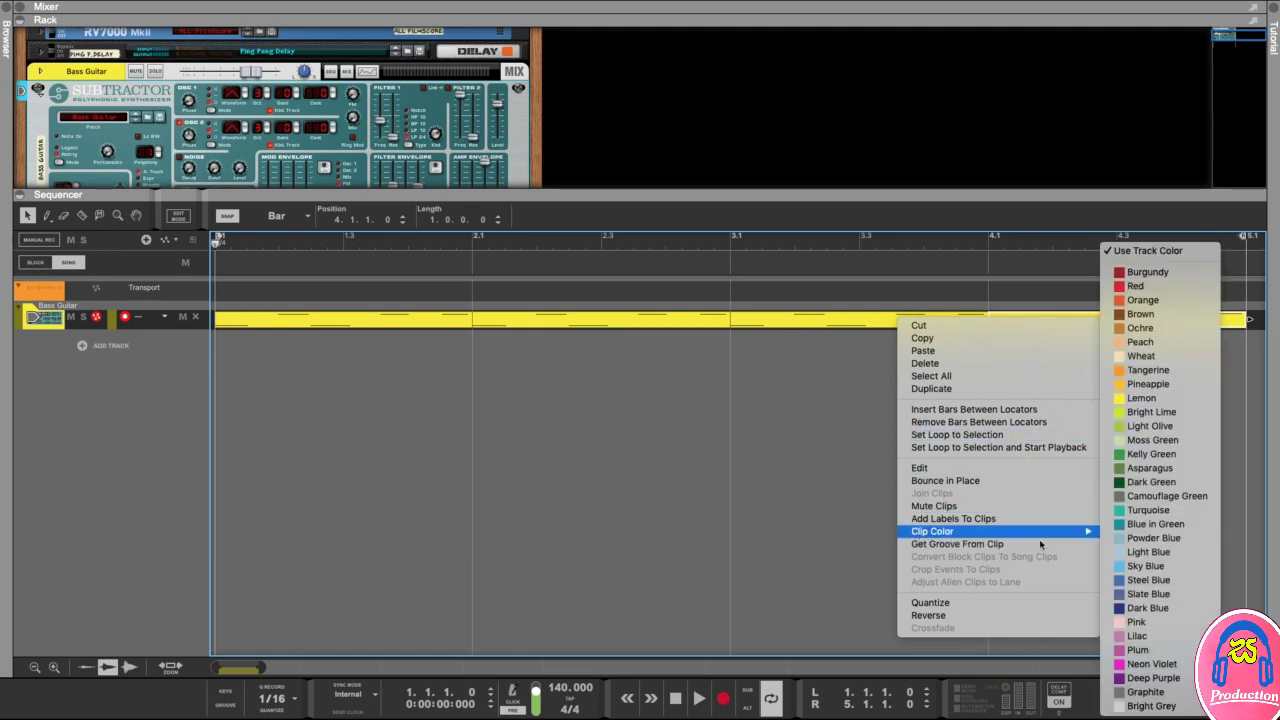
click(1163, 585)
click(1189, 443)
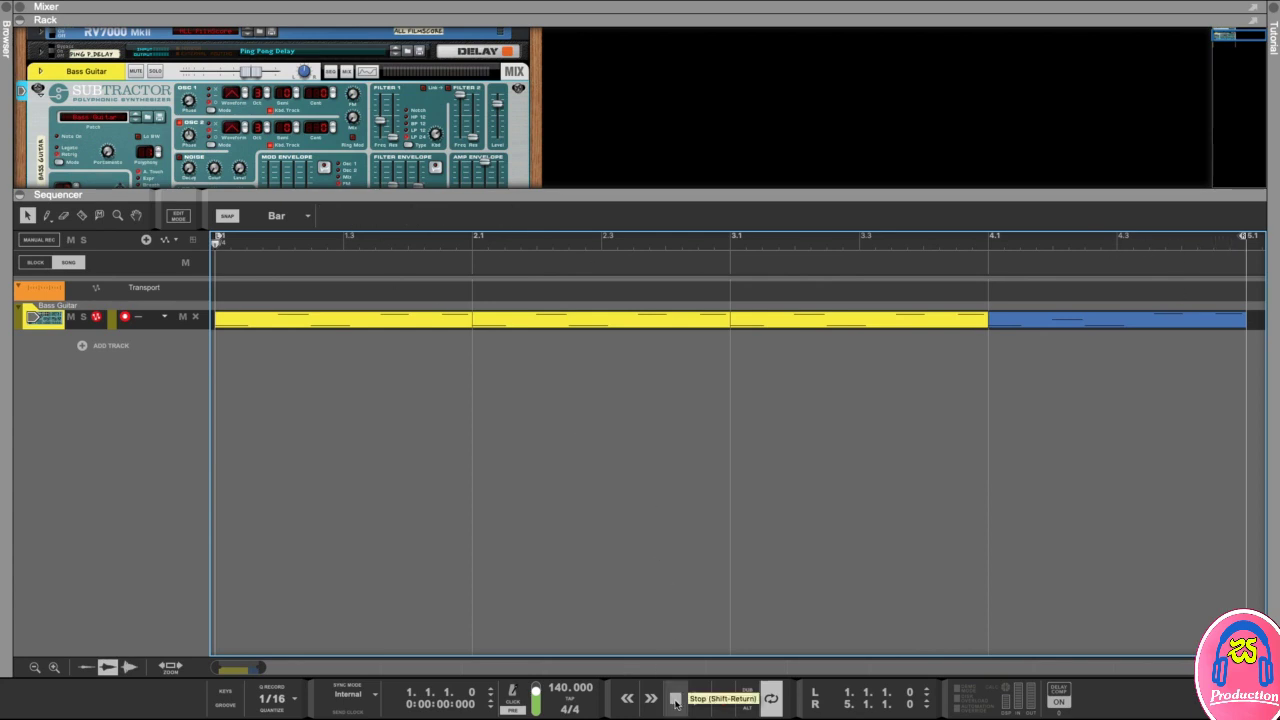
Play back the four-bar loop with the varied last bar, stop playback and return the playhead to bar 1.
key(space)
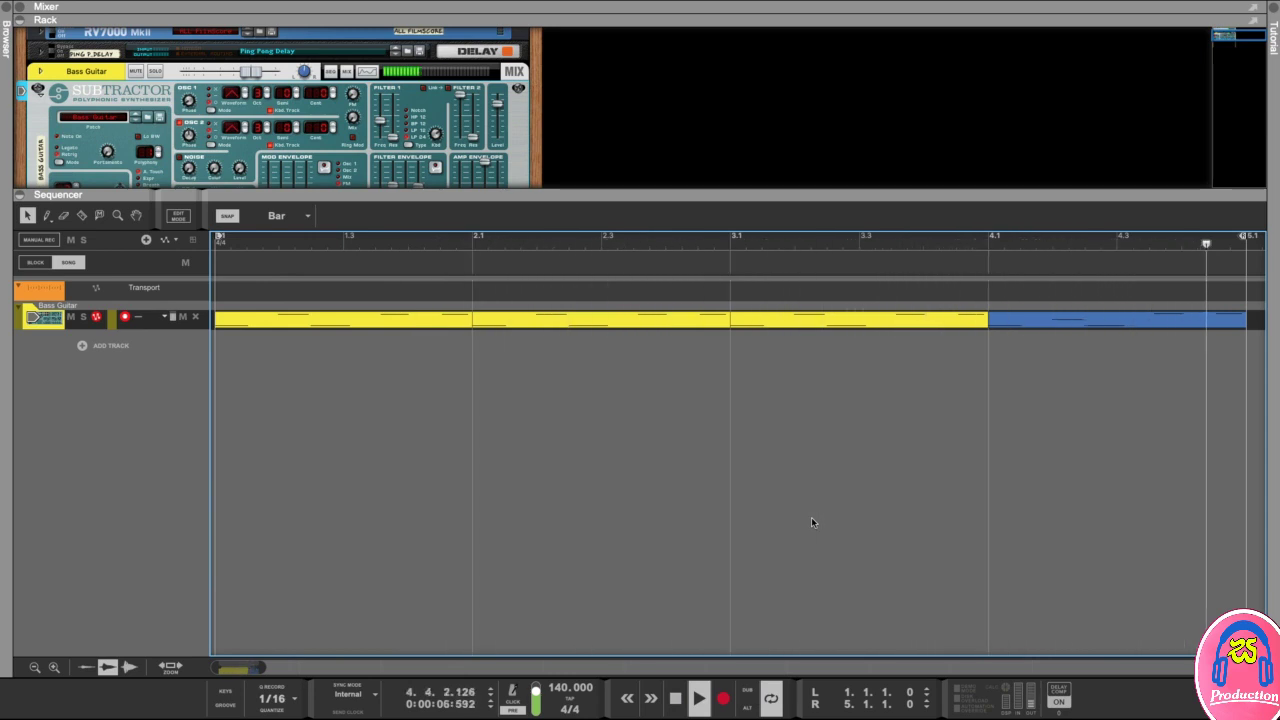
key(space)
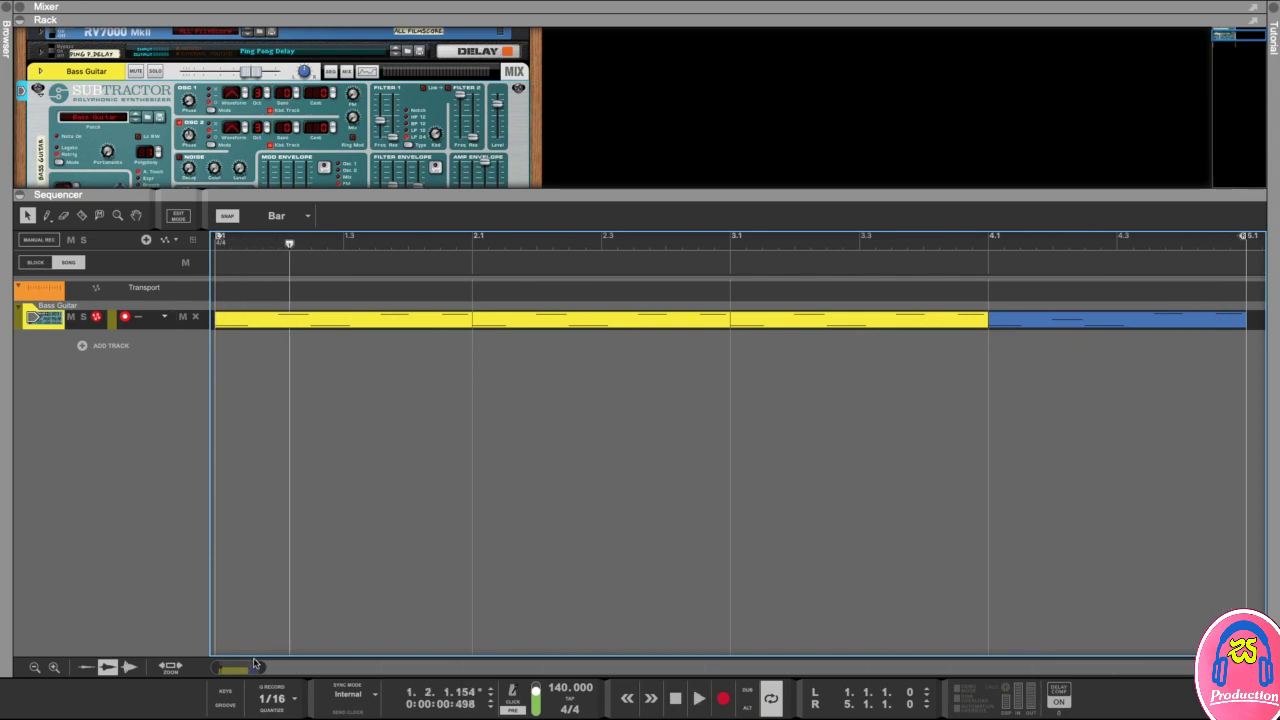
drag(256, 665, 370, 665)
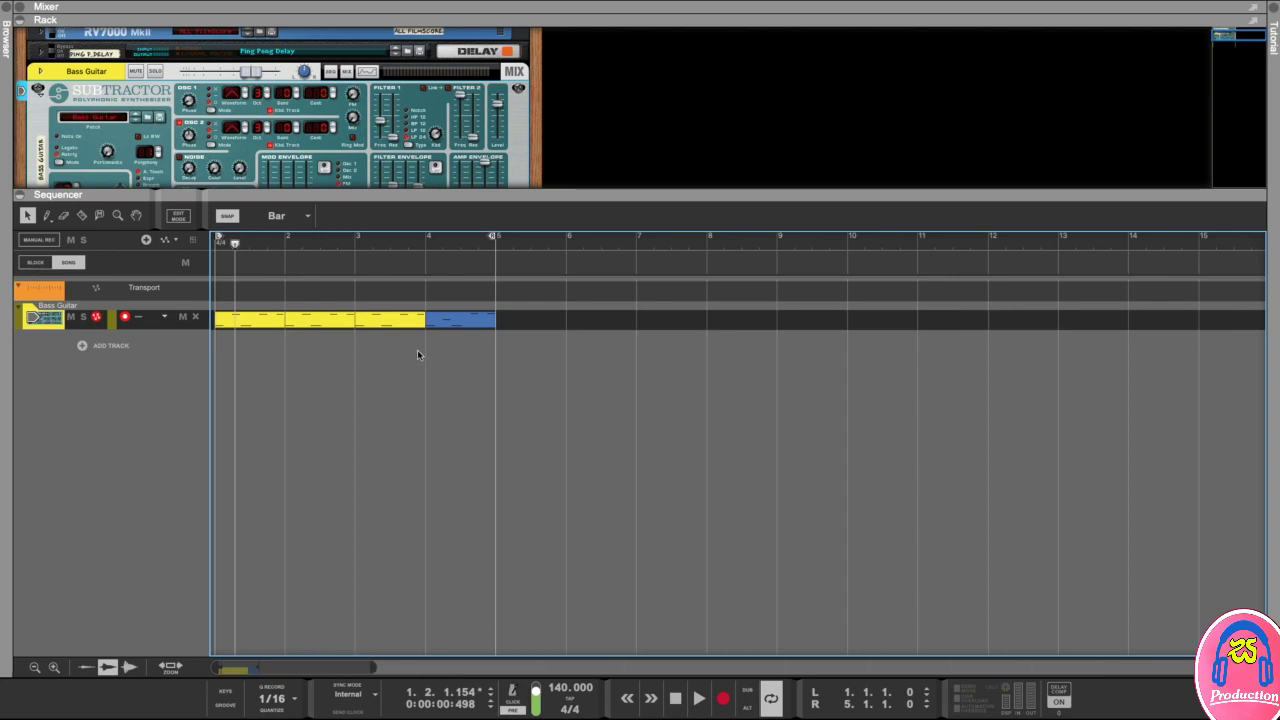
key(Home)
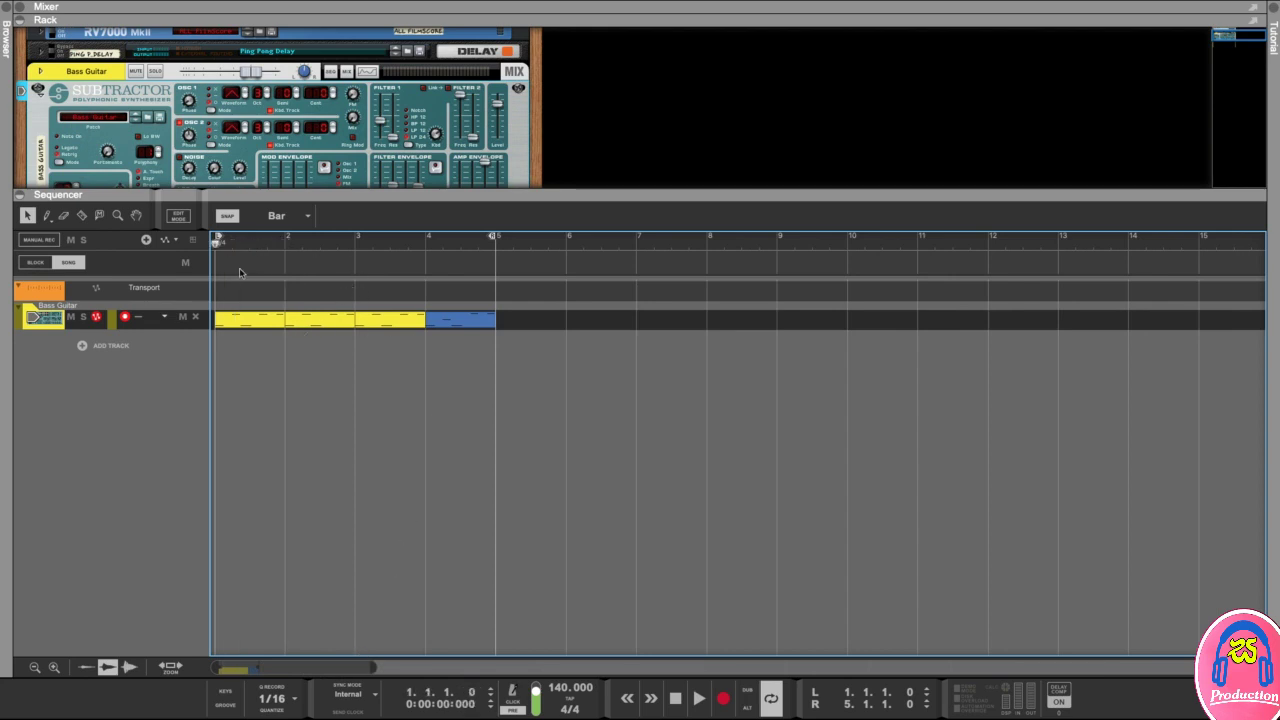
Select the four Bass Guitar clips of bars 1 to 4 and duplicate them to fill bars 5 to 16.
click(456, 320)
click(427, 375)
click(460, 312)
click(456, 377)
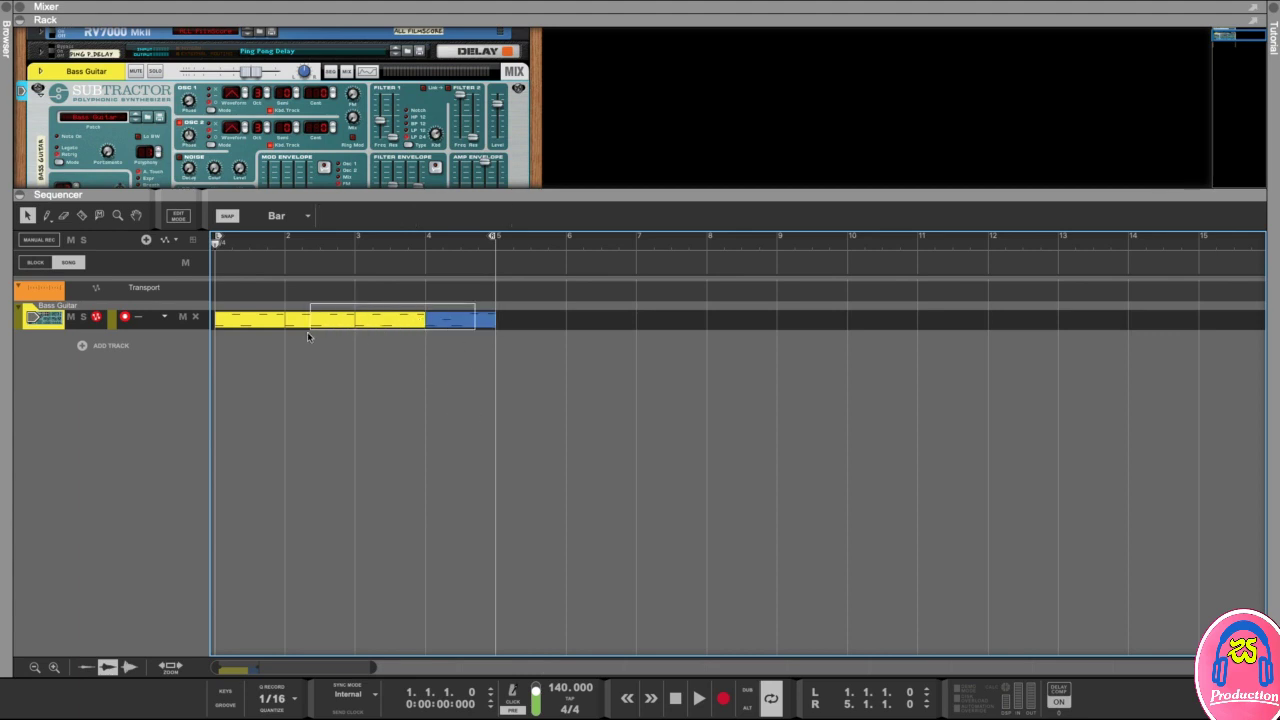
drag(320, 336, 251, 333)
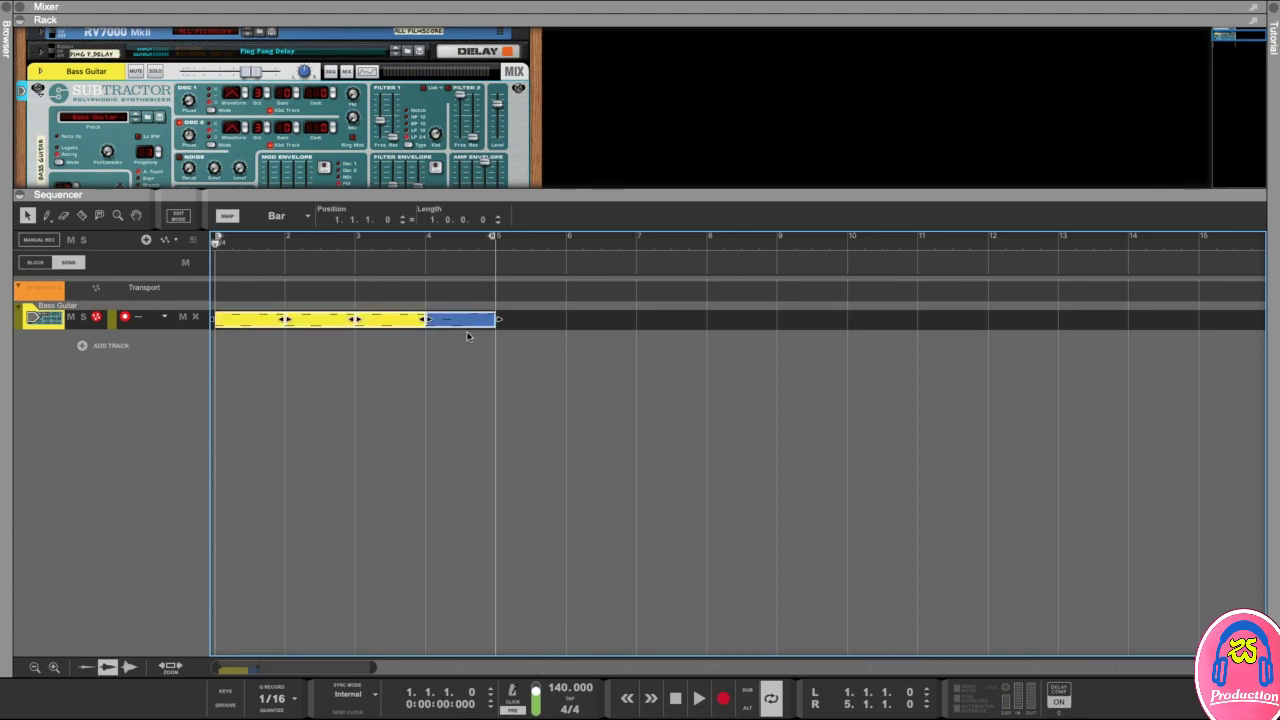
drag(465, 329, 352, 336)
click(613, 390)
drag(243, 339, 813, 319)
click(562, 356)
Extend the loop's right locator to bar 17 and play back the opening bars of the sixteen-bar arrangement.
drag(378, 668, 457, 668)
drag(395, 237, 942, 246)
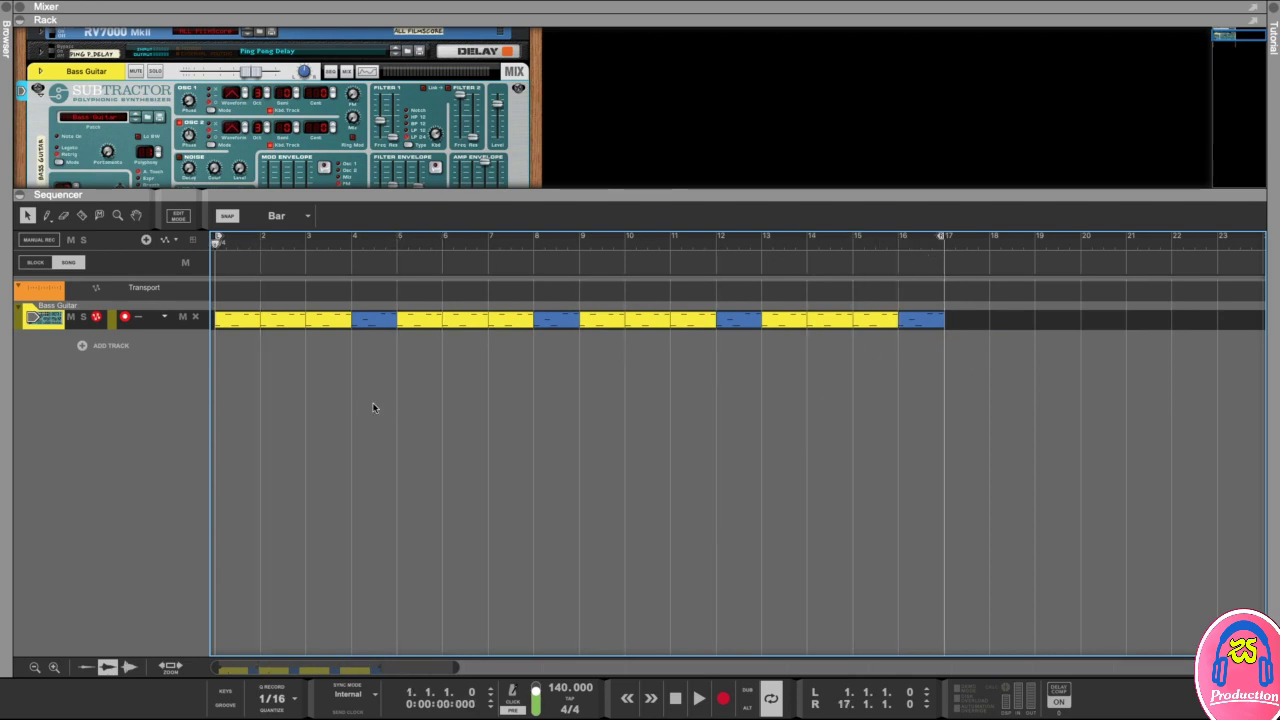
key(space)
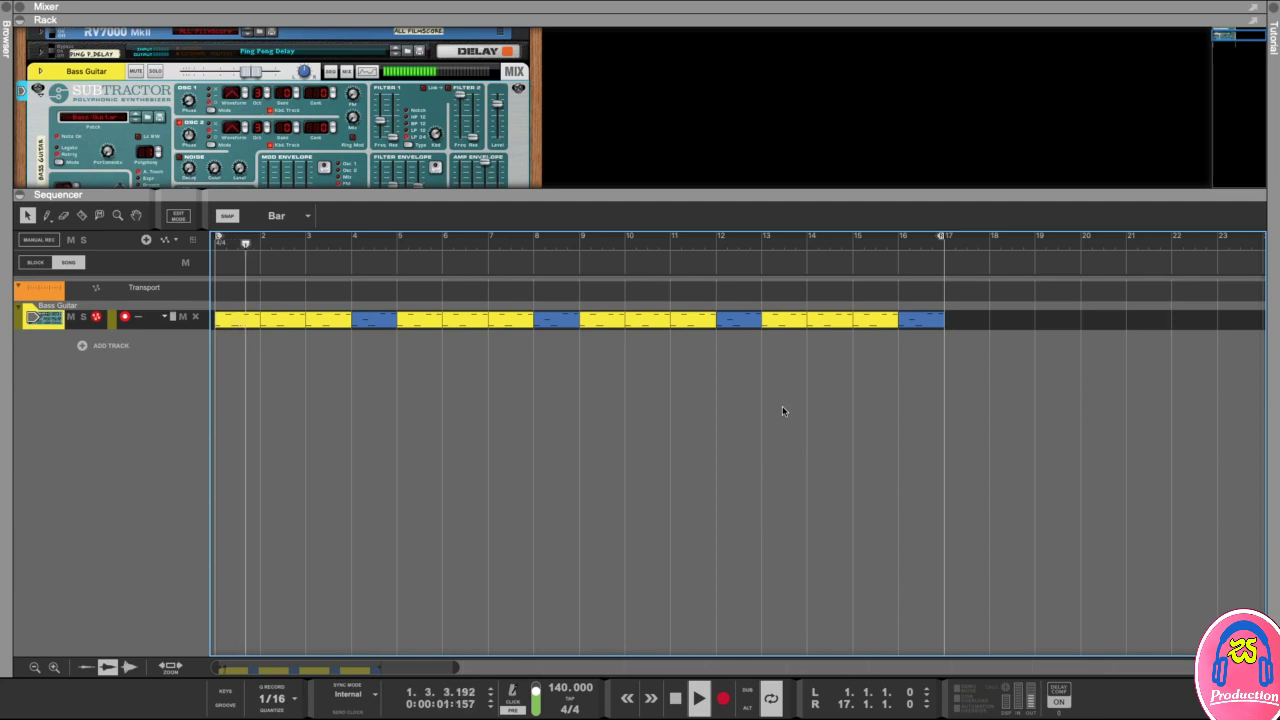
mouse_move(271, 251)
mouse_down()
mouse_move(680, 246)
mouse_move(329, 251)
mouse_up()
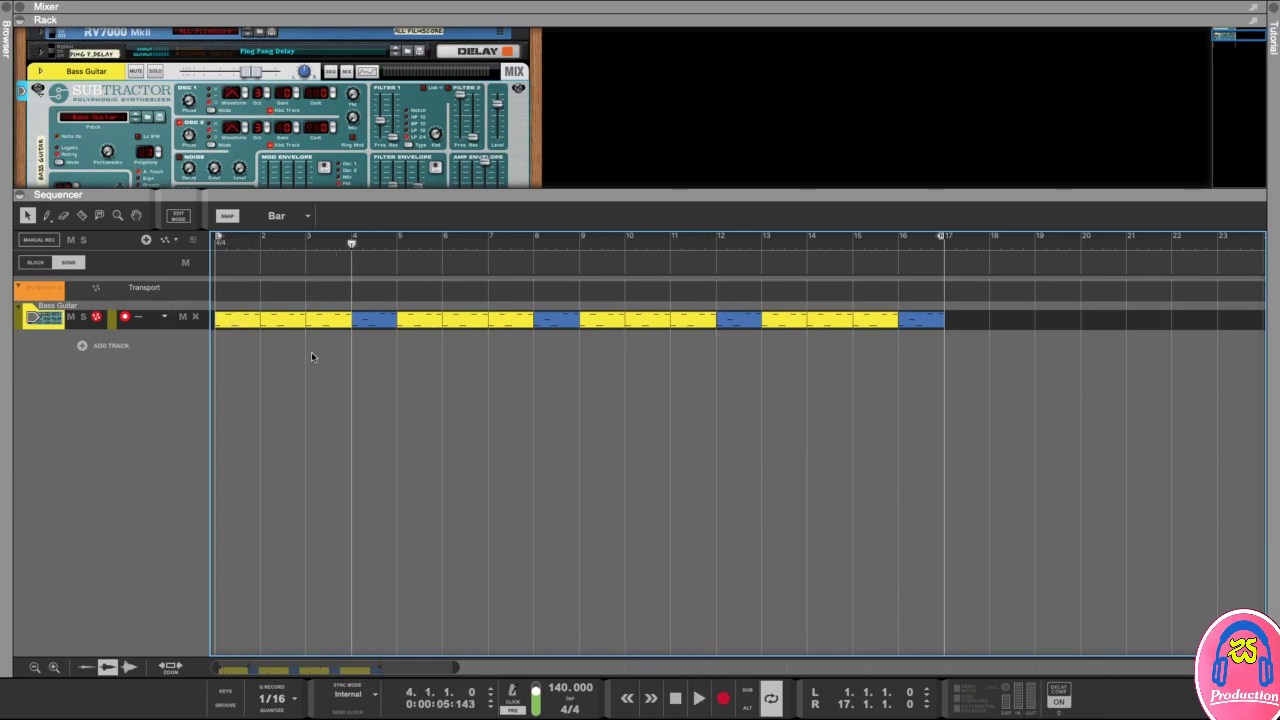
Open the bar 4 clip for note editing, enlarge the sequencer area and inspect the notes of the neighbouring bars.
double_click(378, 324)
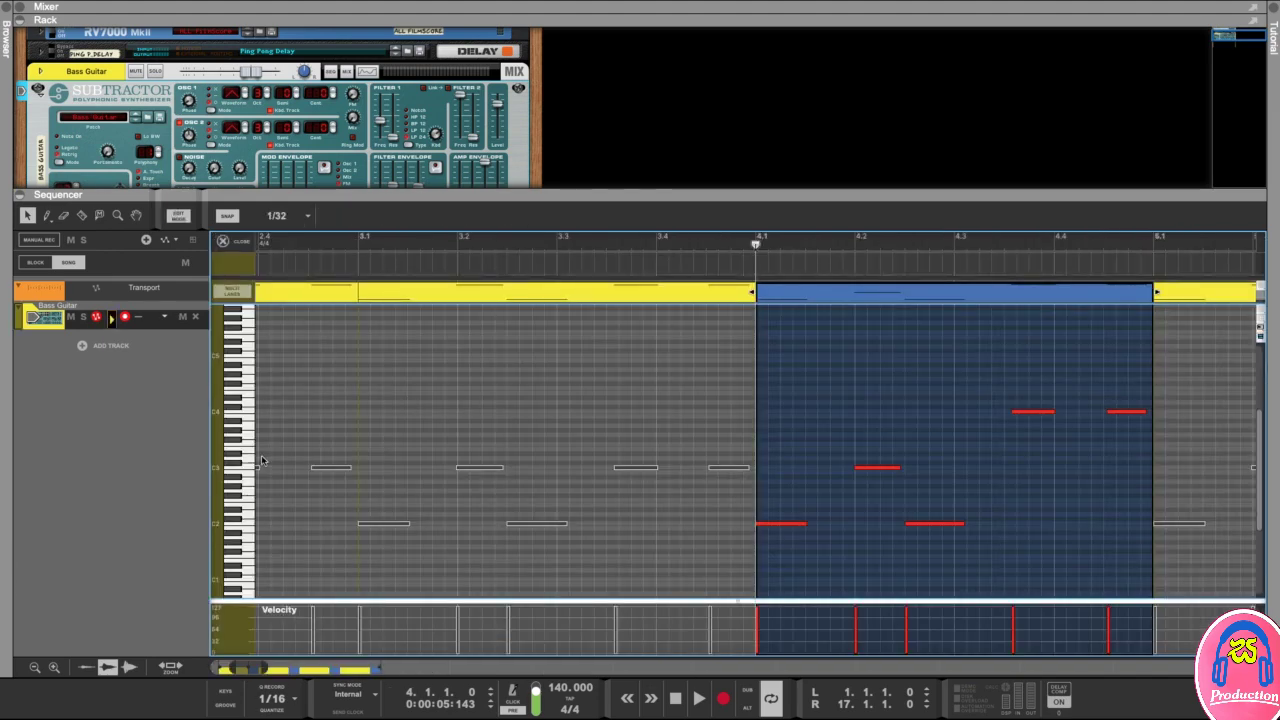
drag(406, 189, 406, 145)
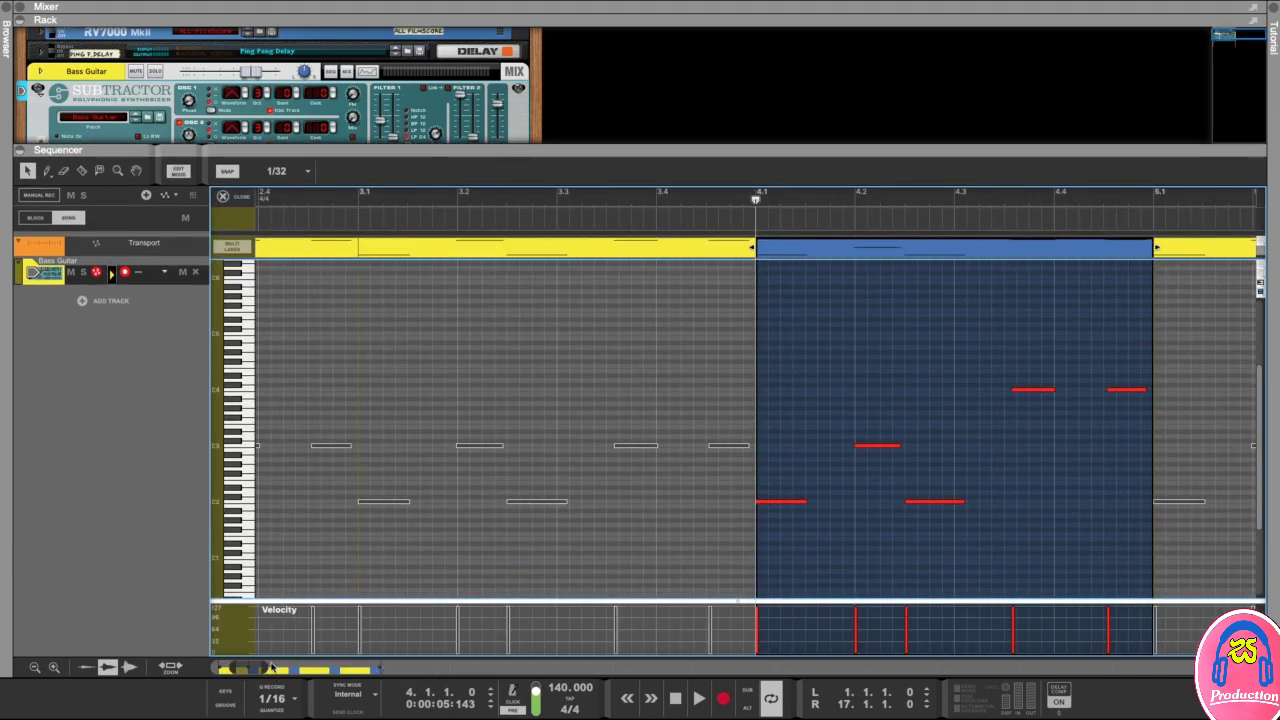
scroll(260, 667, up, 1)
scroll(260, 667, up, 1)
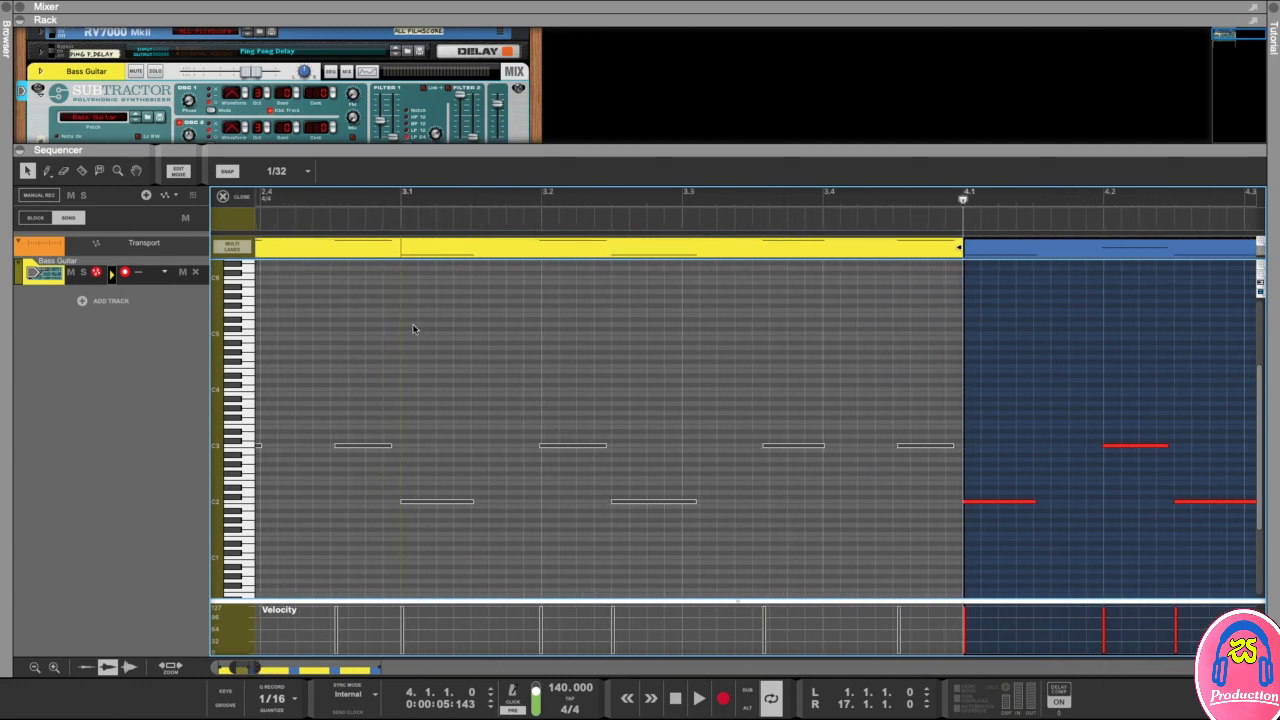
scroll(415, 321, left, 3)
click(415, 444)
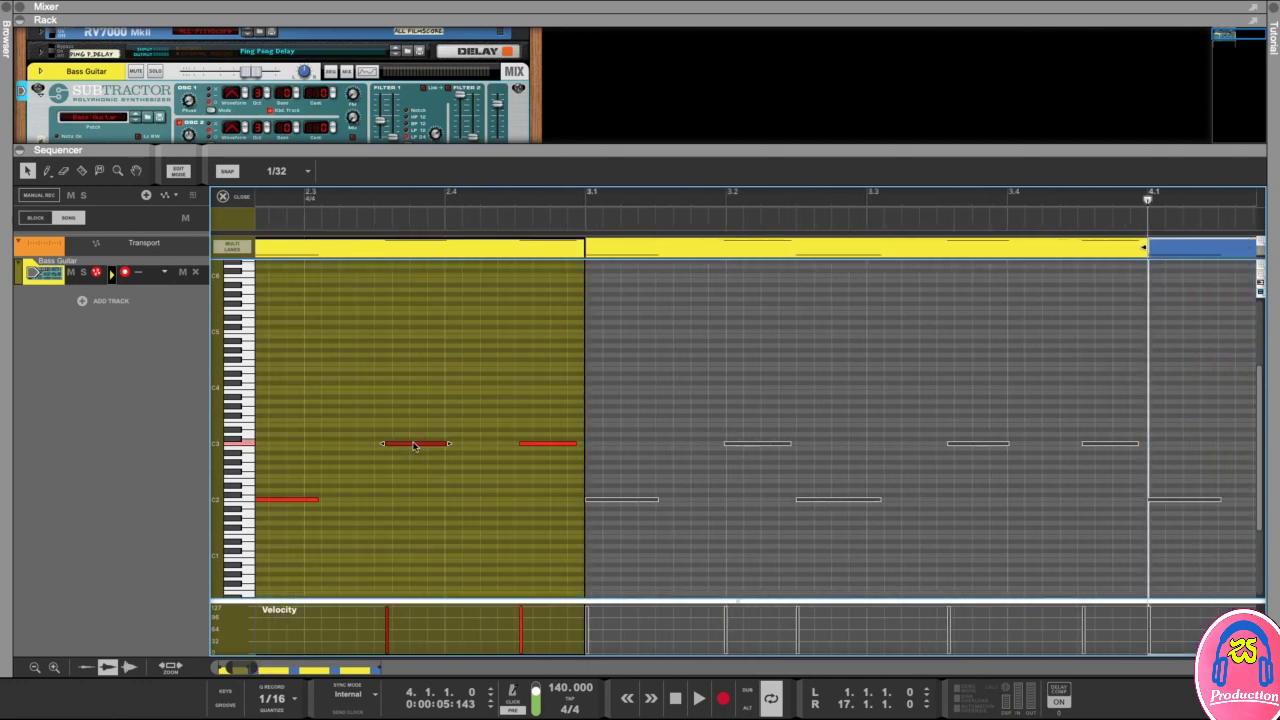
Return to the arrangement, move the playhead to bar 1 and open the bar 1 clip for note editing.
click(178, 171)
scroll(283, 226, left, 2)
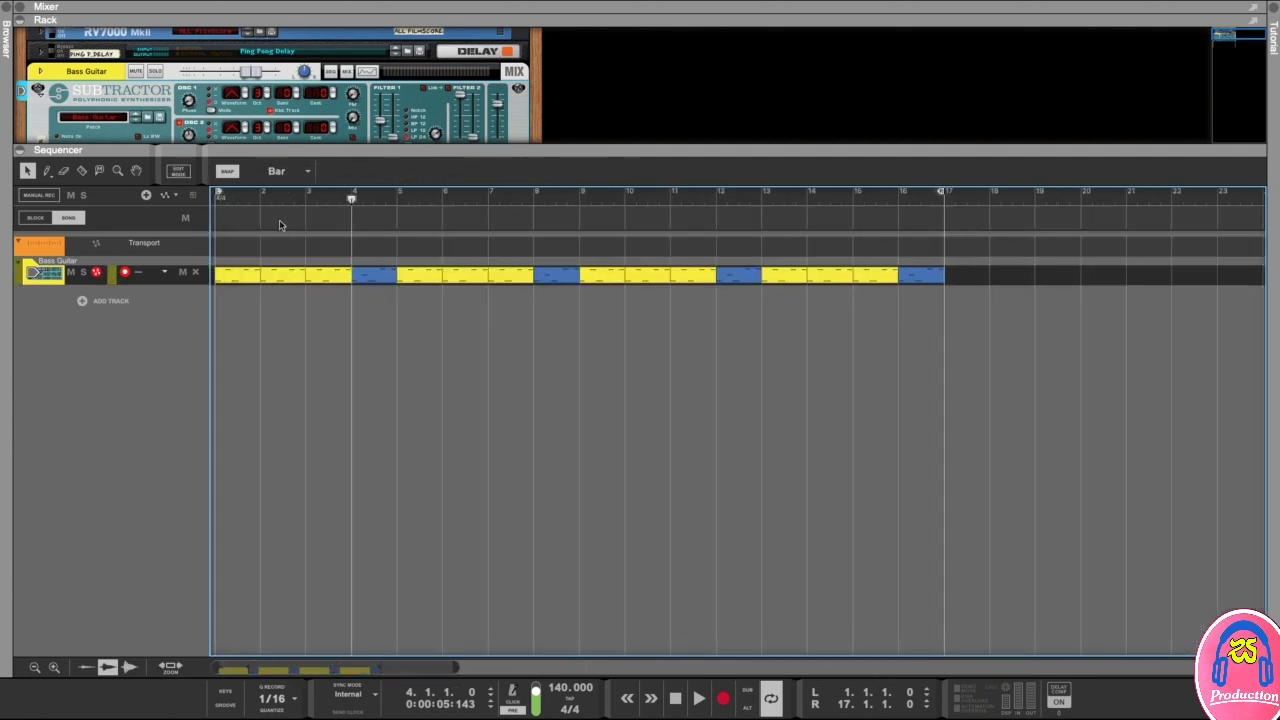
click(258, 200)
key(Home)
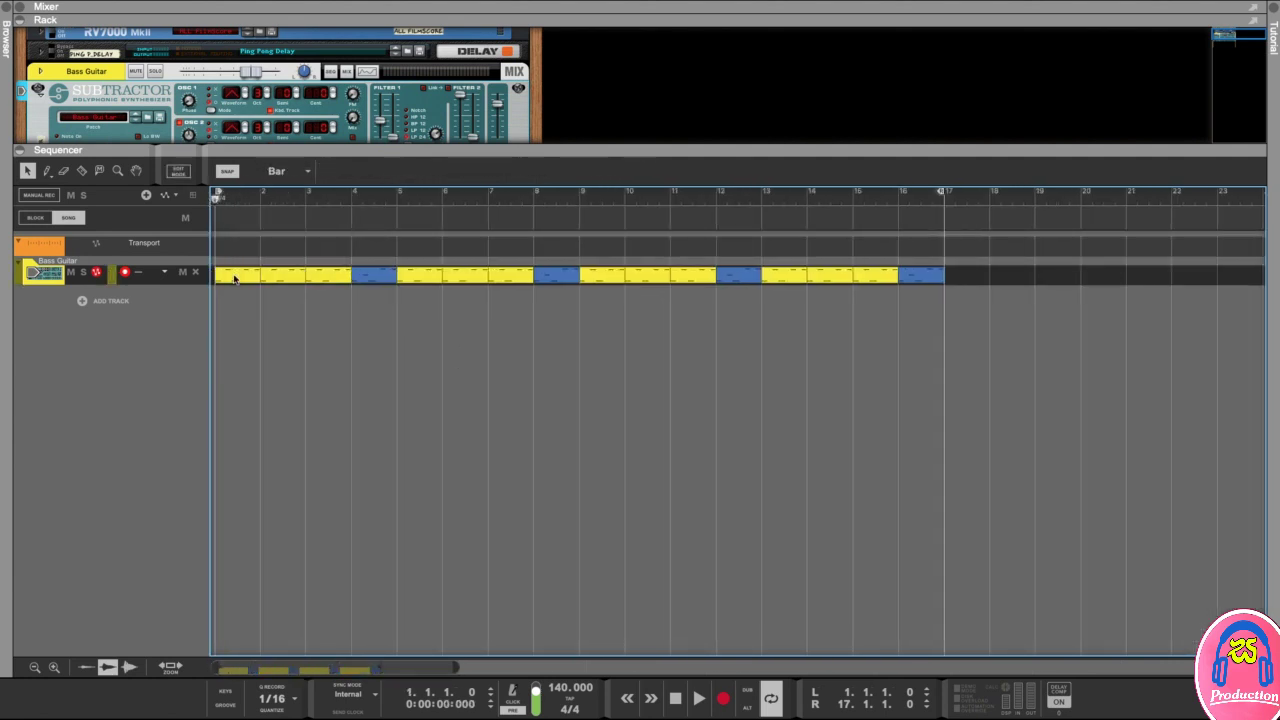
double_click(234, 278)
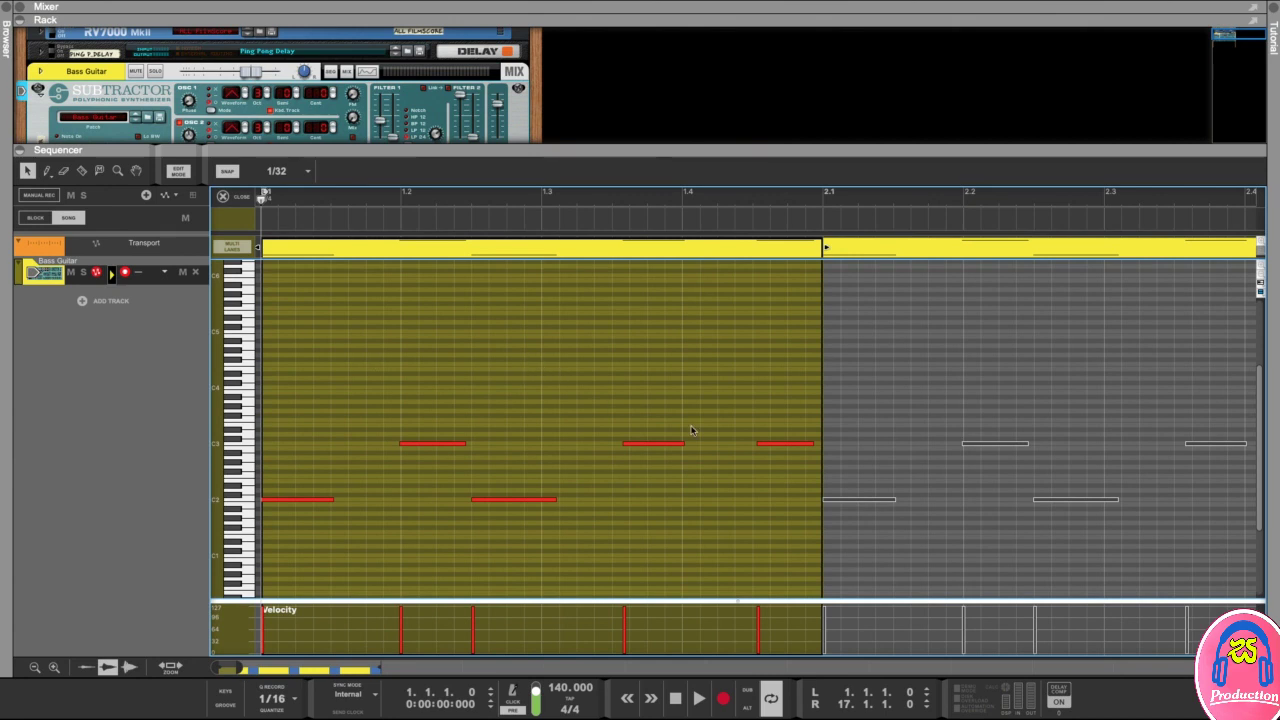
Select the fourth note in the bar 1 clip and change its pitch to C1.
drag(631, 409, 682, 476)
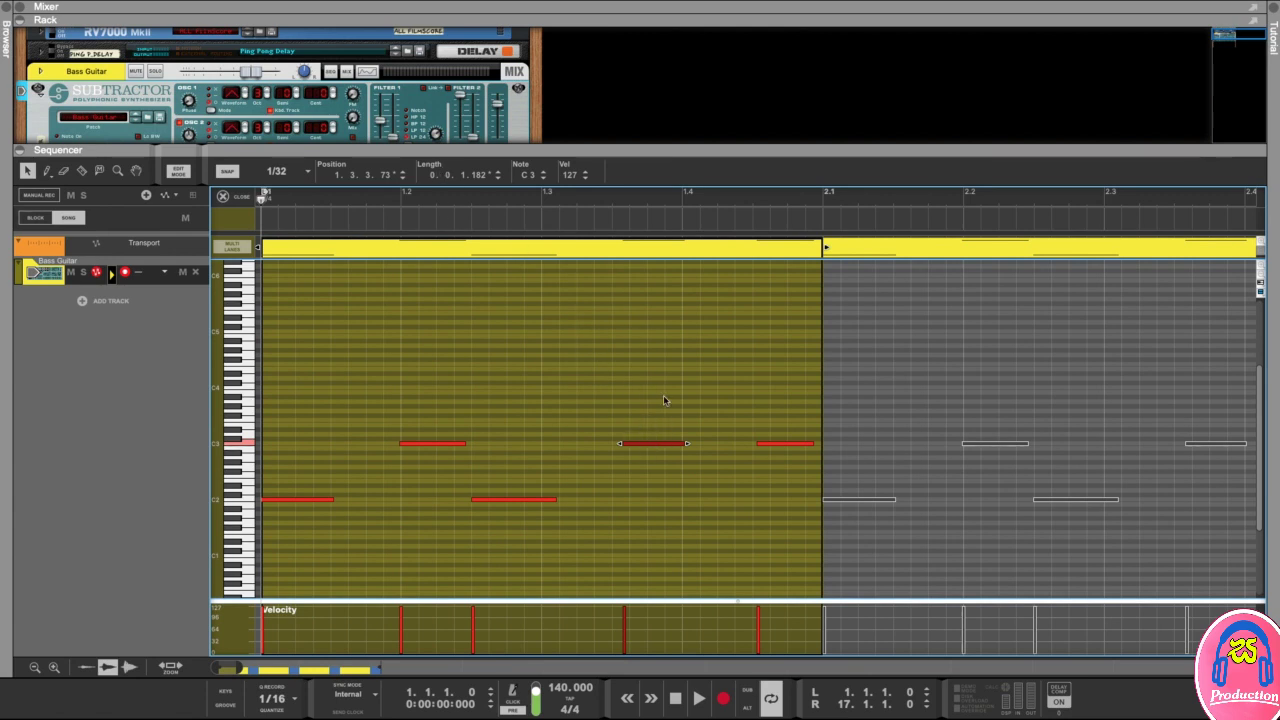
click(543, 173)
click(543, 172)
click(543, 172)
click(543, 172)
click(543, 172)
click(543, 172)
double_click(527, 176)
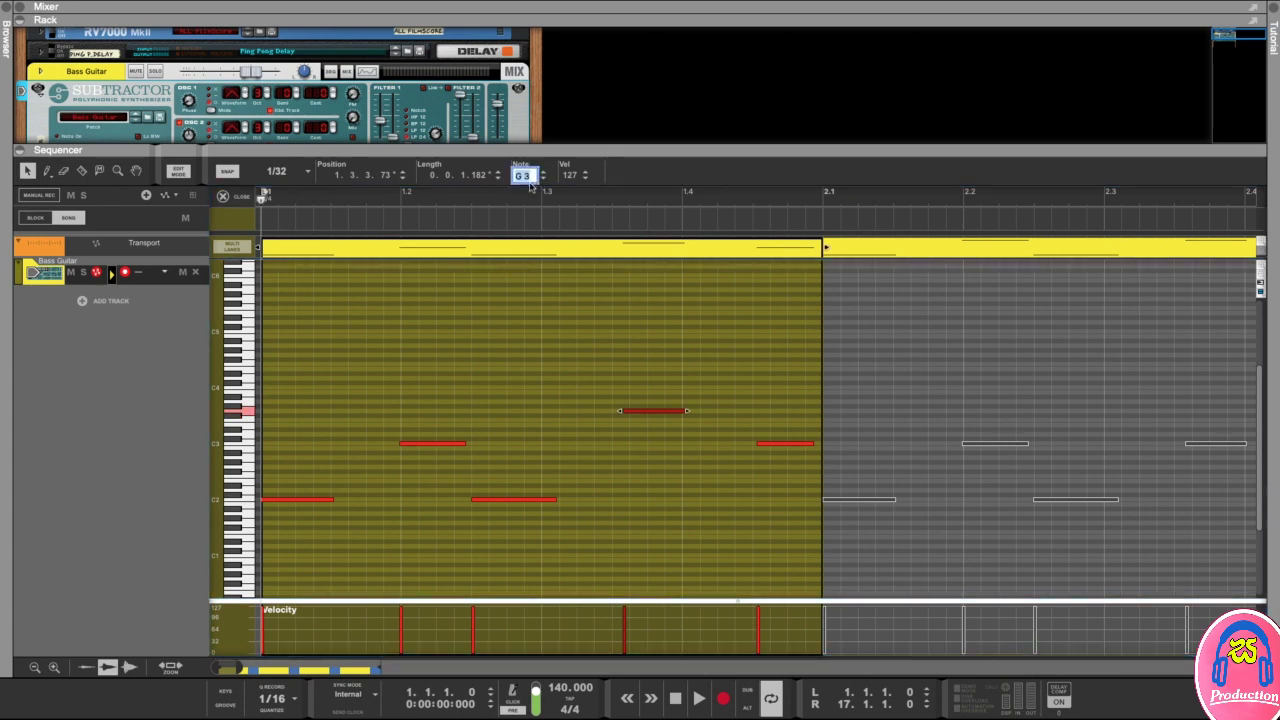
text(c1)
key(Return)
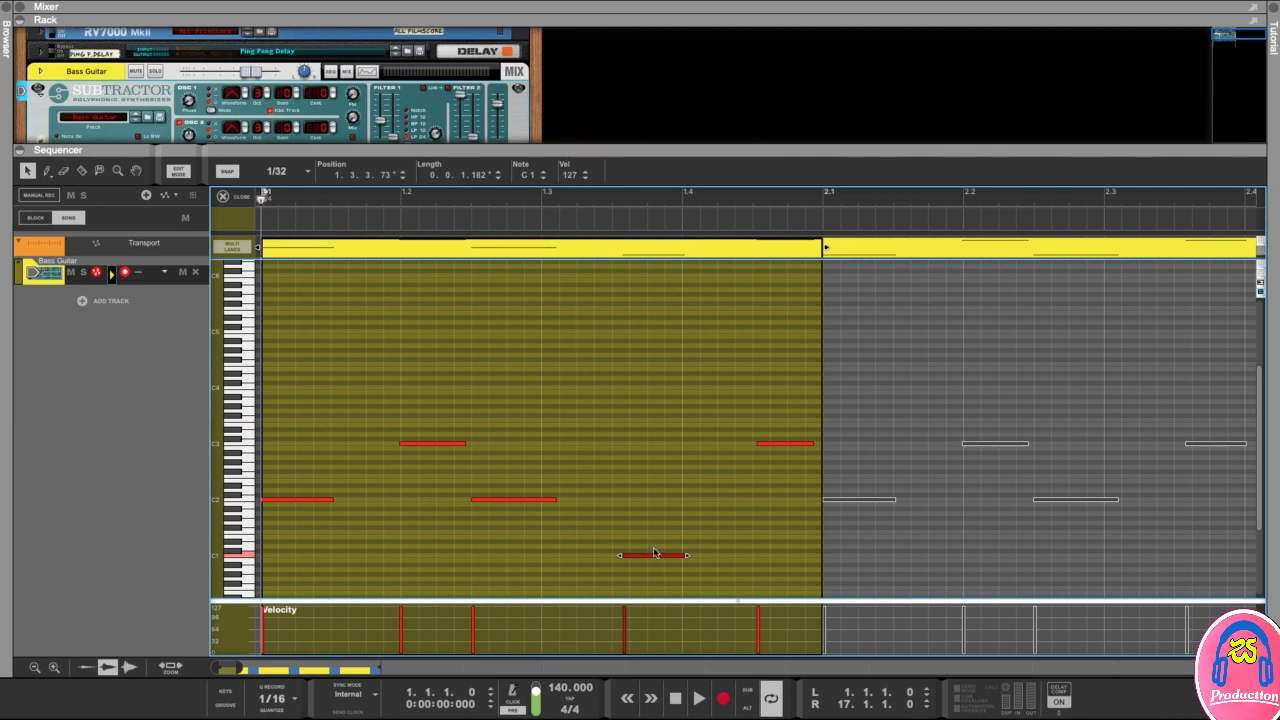
Enlarge the velocity lane and redraw the velocity of bar 1's last note to 98.
click(783, 447)
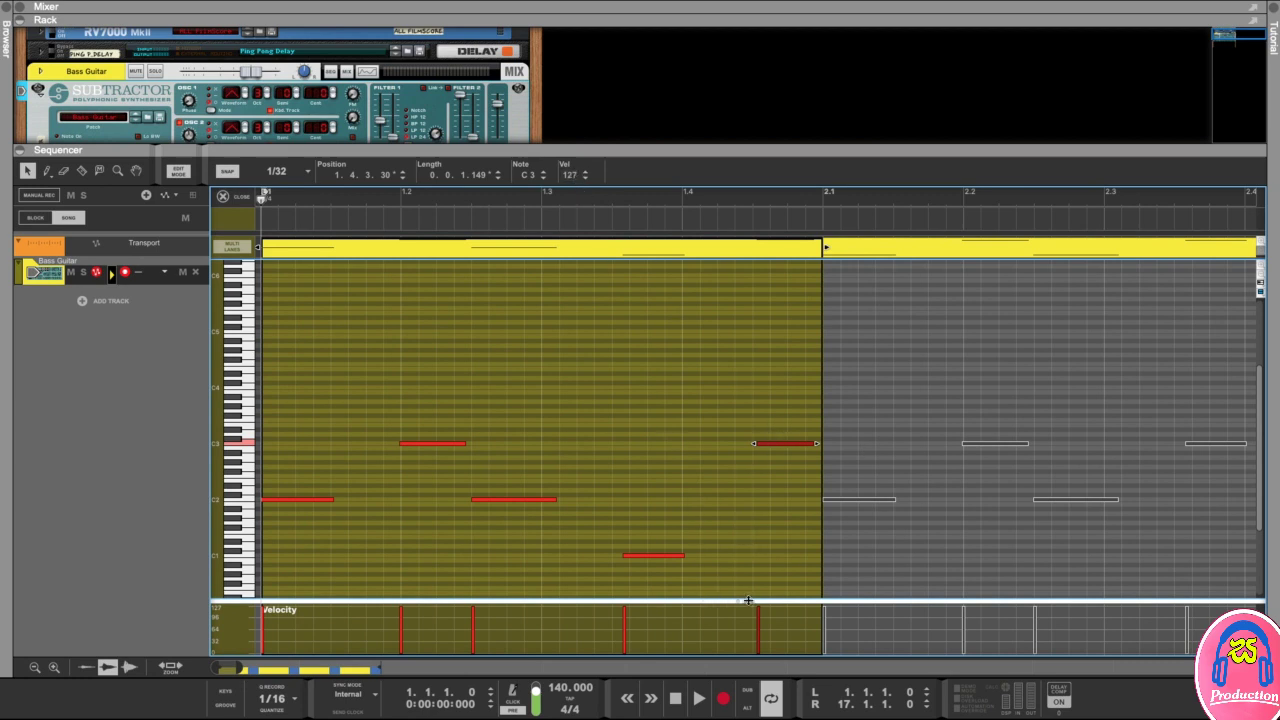
drag(748, 598, 752, 552)
scroll(775, 468, down, 3)
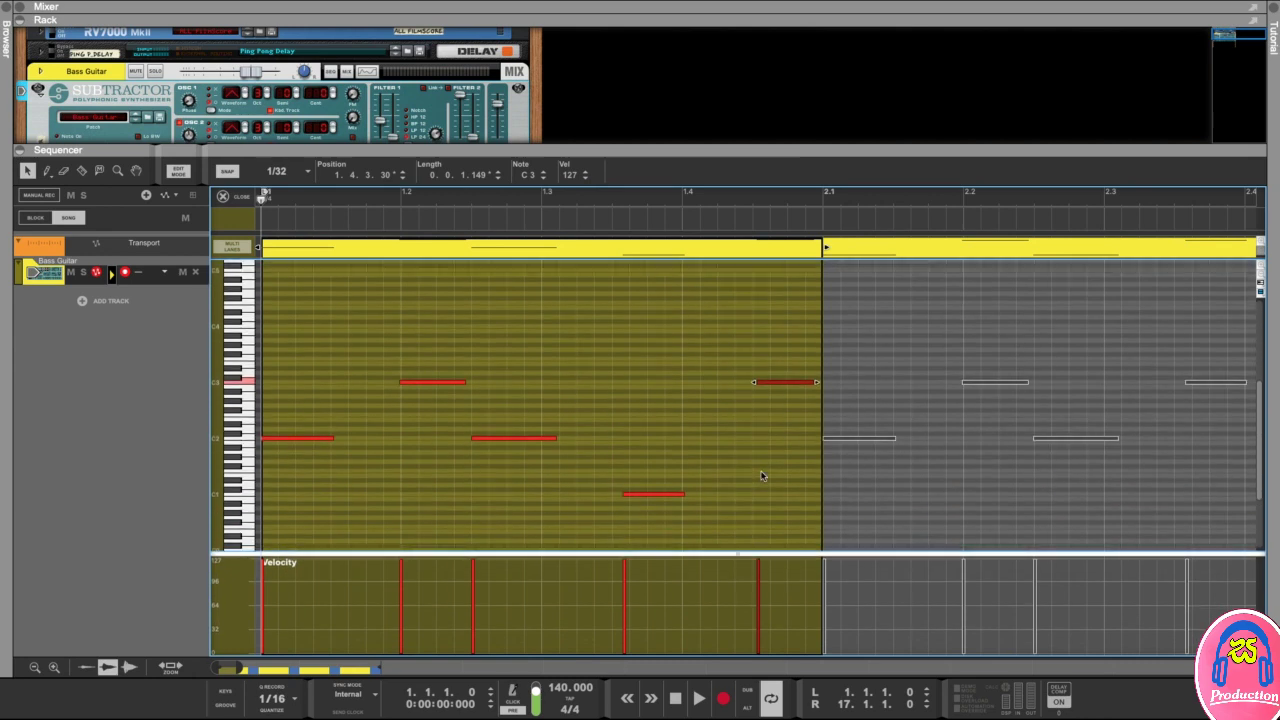
click(760, 593)
click(759, 572)
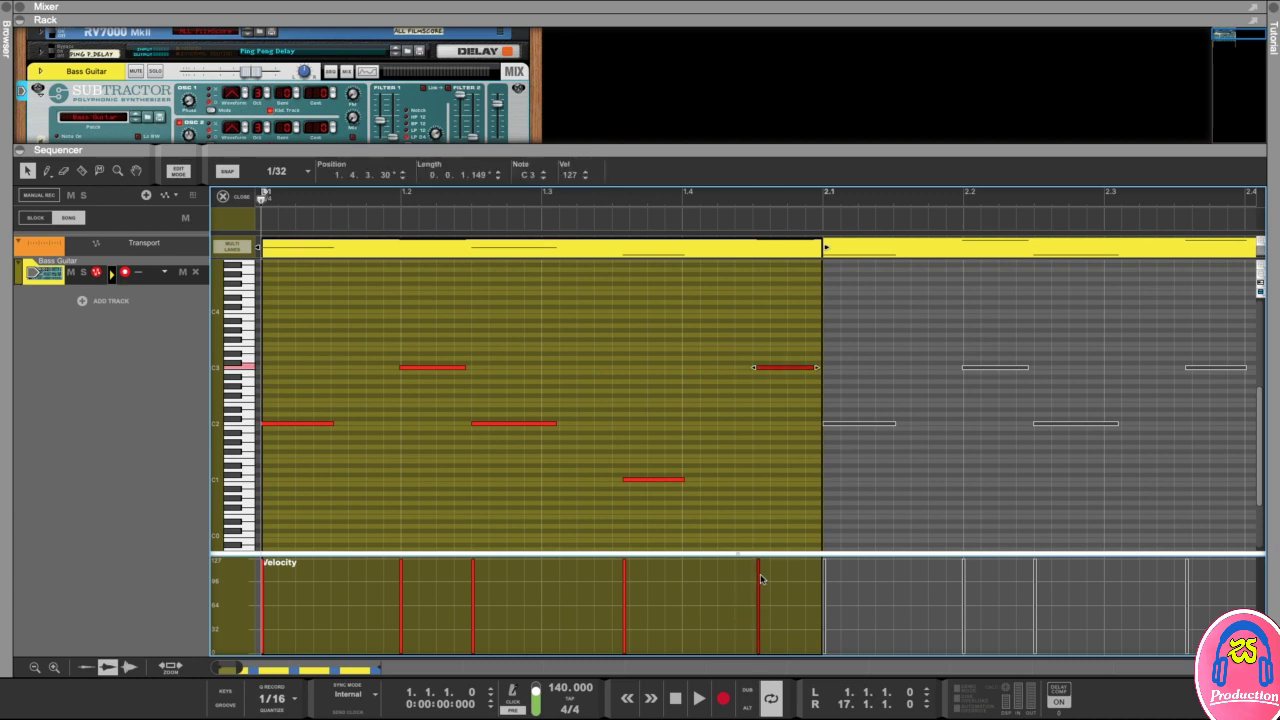
drag(758, 566, 760, 600)
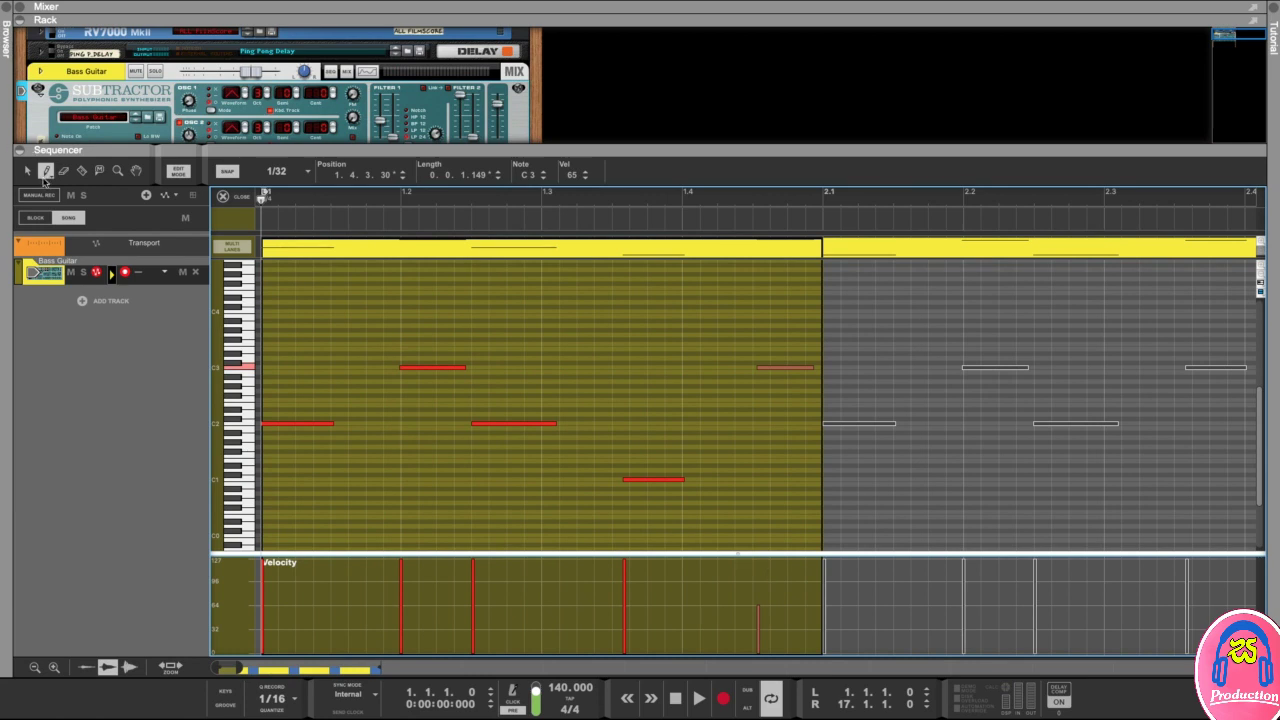
click(757, 575)
drag(761, 590, 747, 596)
Draw lower, varied velocities for the first four notes of bar 1, with the second note at 42.
click(621, 590)
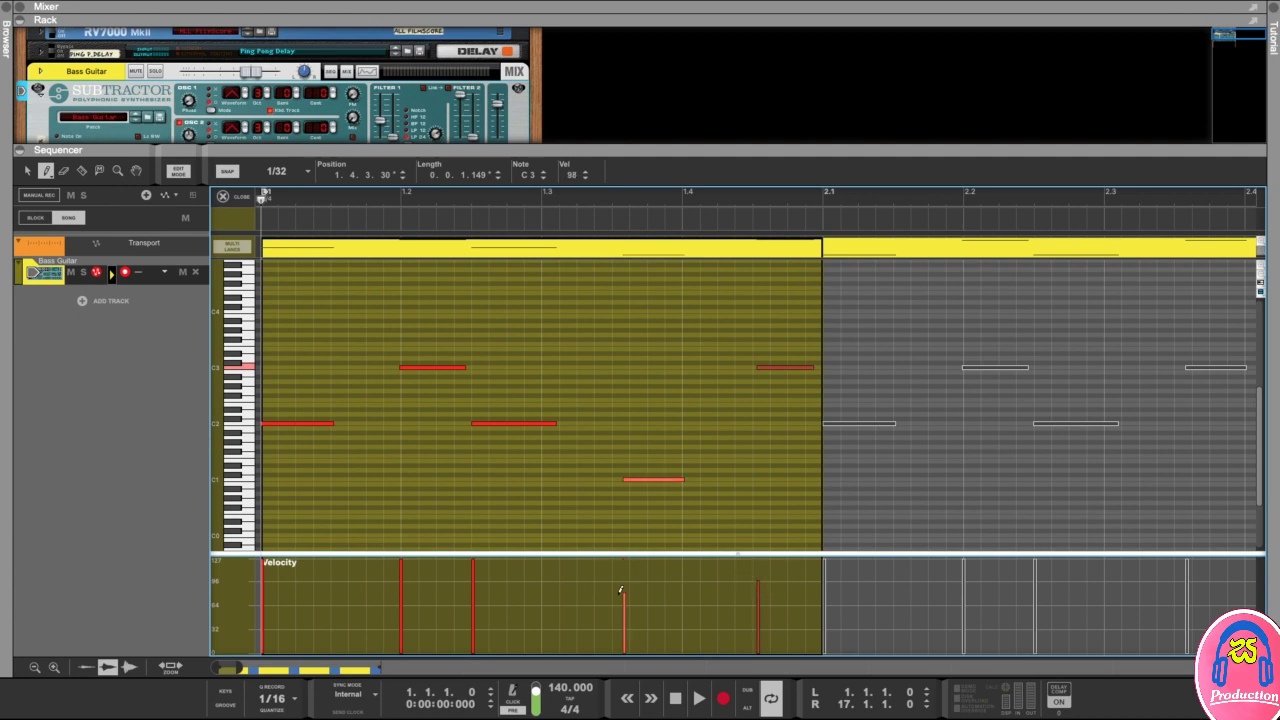
drag(641, 622, 613, 628)
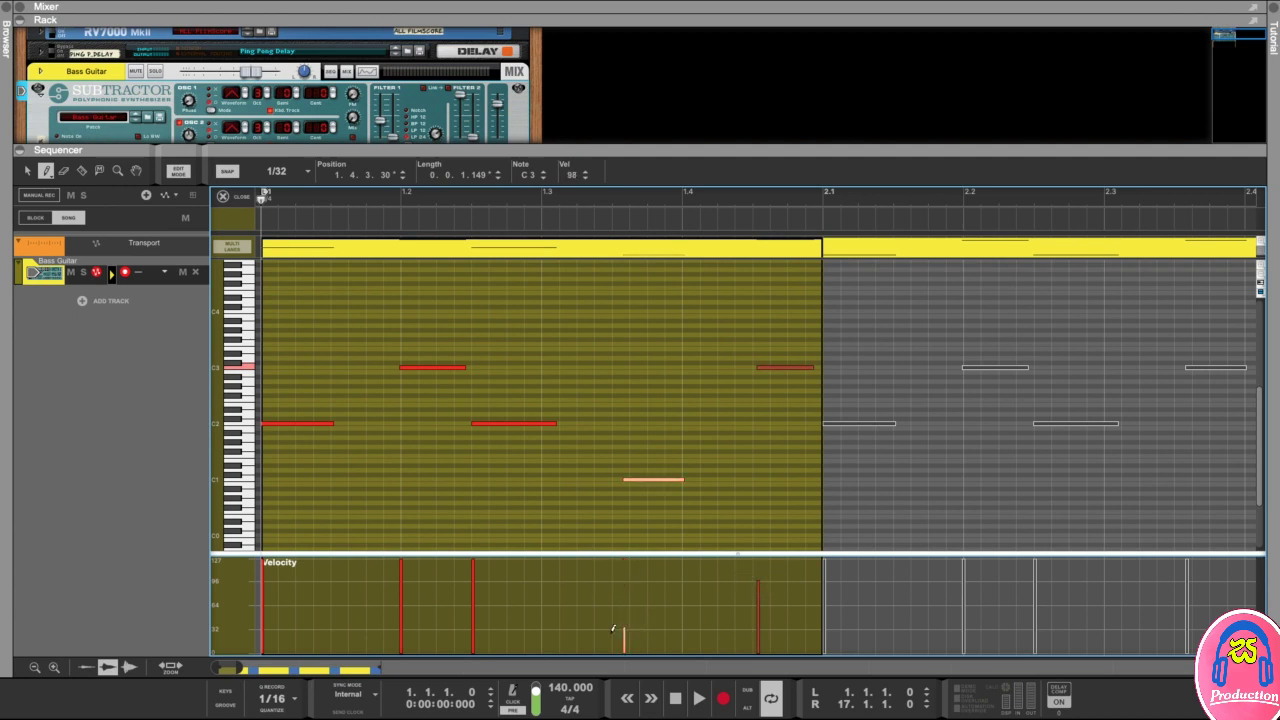
click(471, 569)
drag(414, 616, 391, 623)
drag(272, 592, 258, 598)
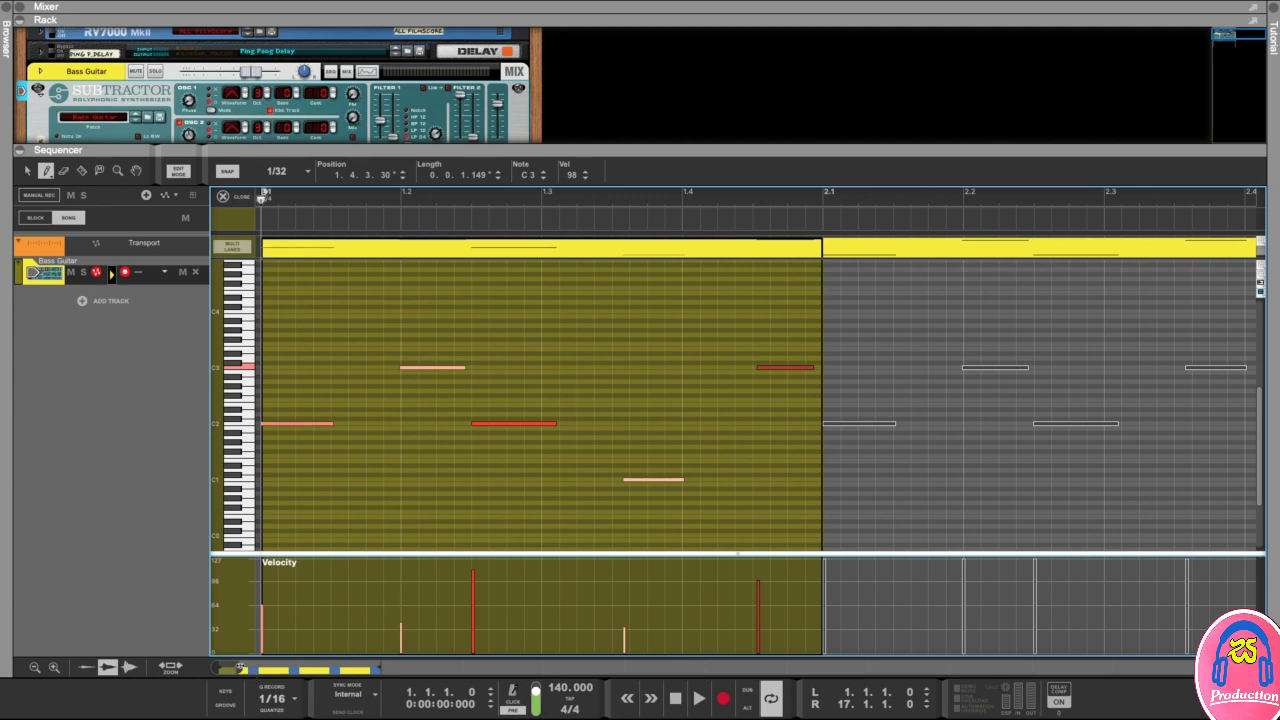
Shorten the loop by moving its right locator to bar 2, and set the snap value to Bar.
scroll(624, 525, down, 5)
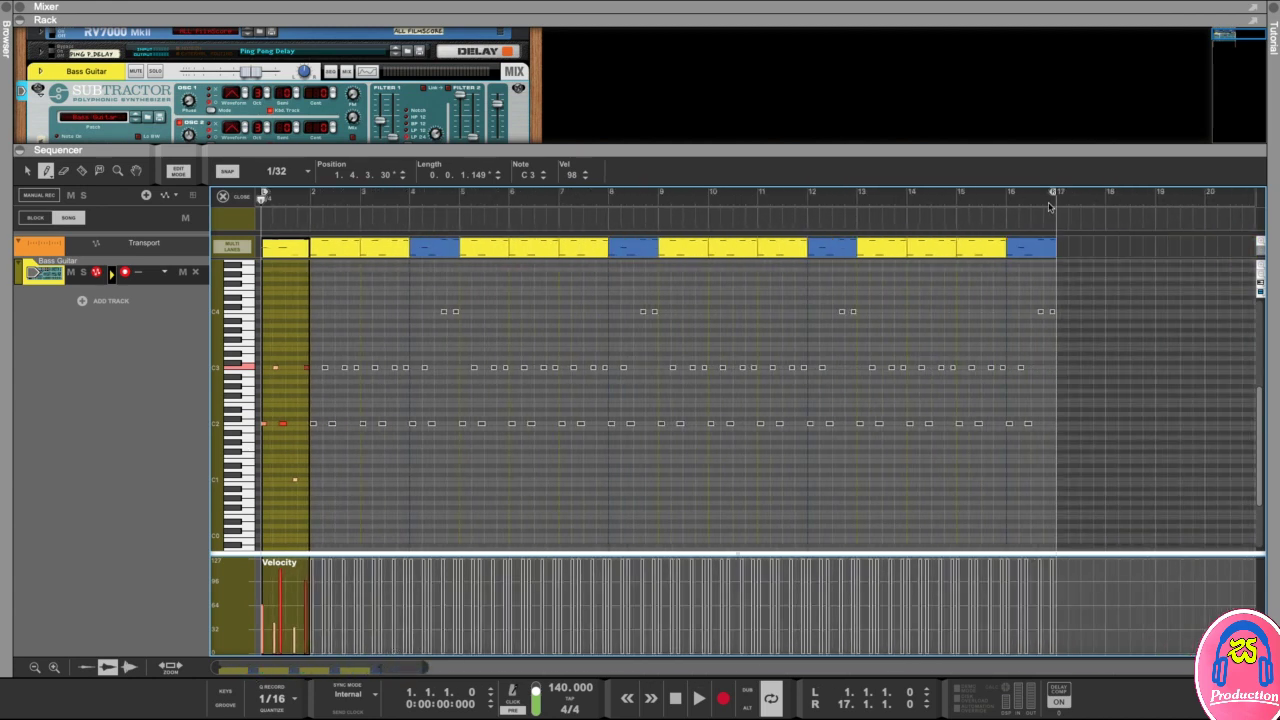
mouse_move(1052, 195)
mouse_down()
mouse_move(310, 213)
mouse_move(319, 202)
mouse_up()
click(278, 172)
click(296, 183)
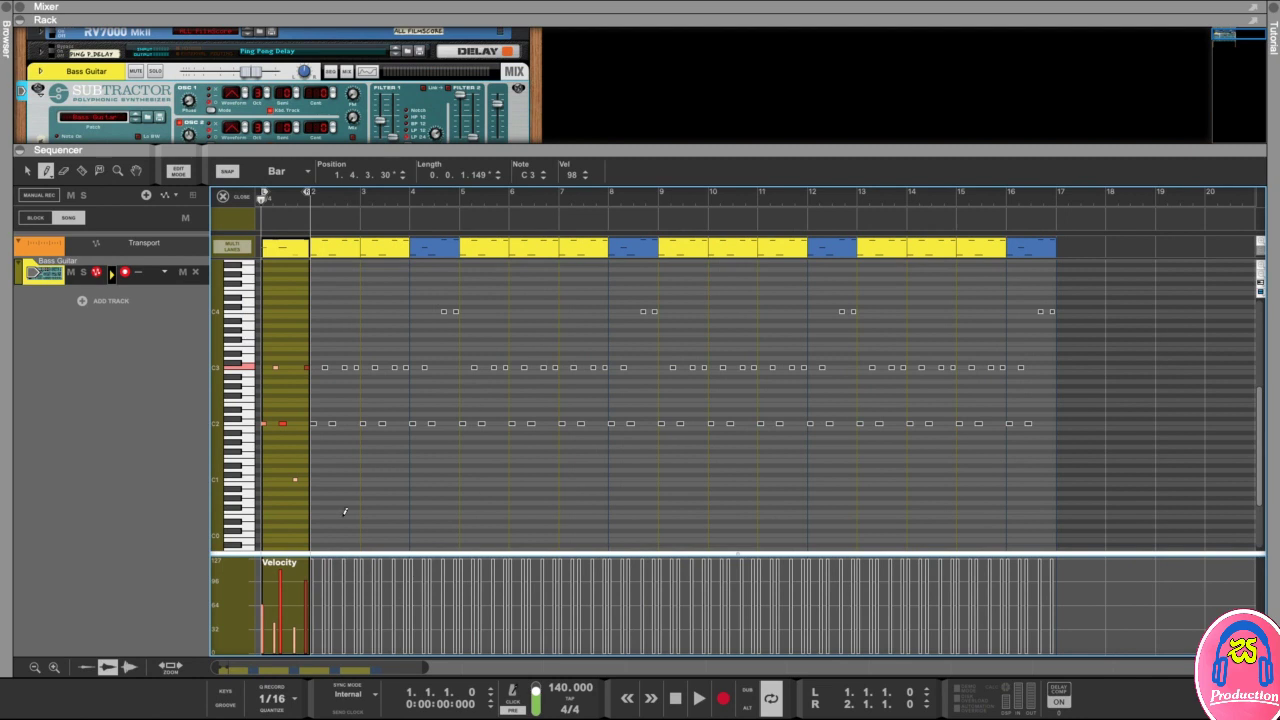
Select the bar 1 clip and briefly play it back to hear the varied note velocities.
click(28, 171)
click(284, 251)
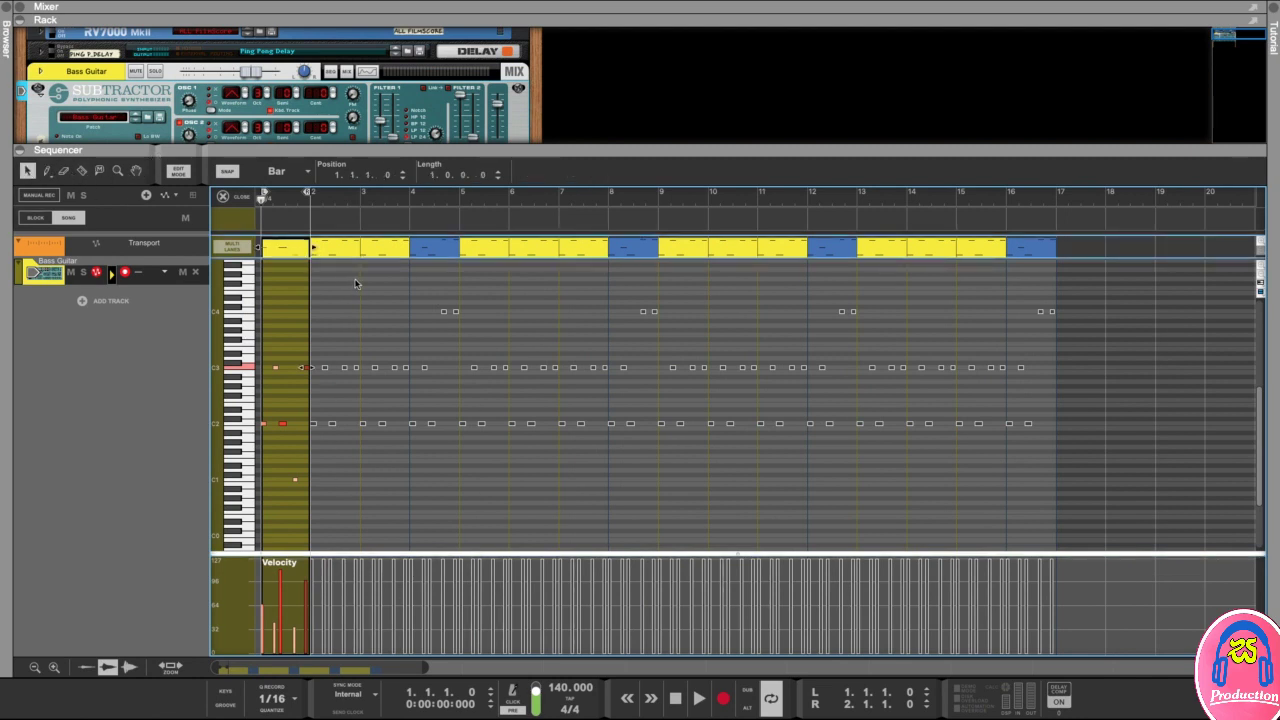
key(z)
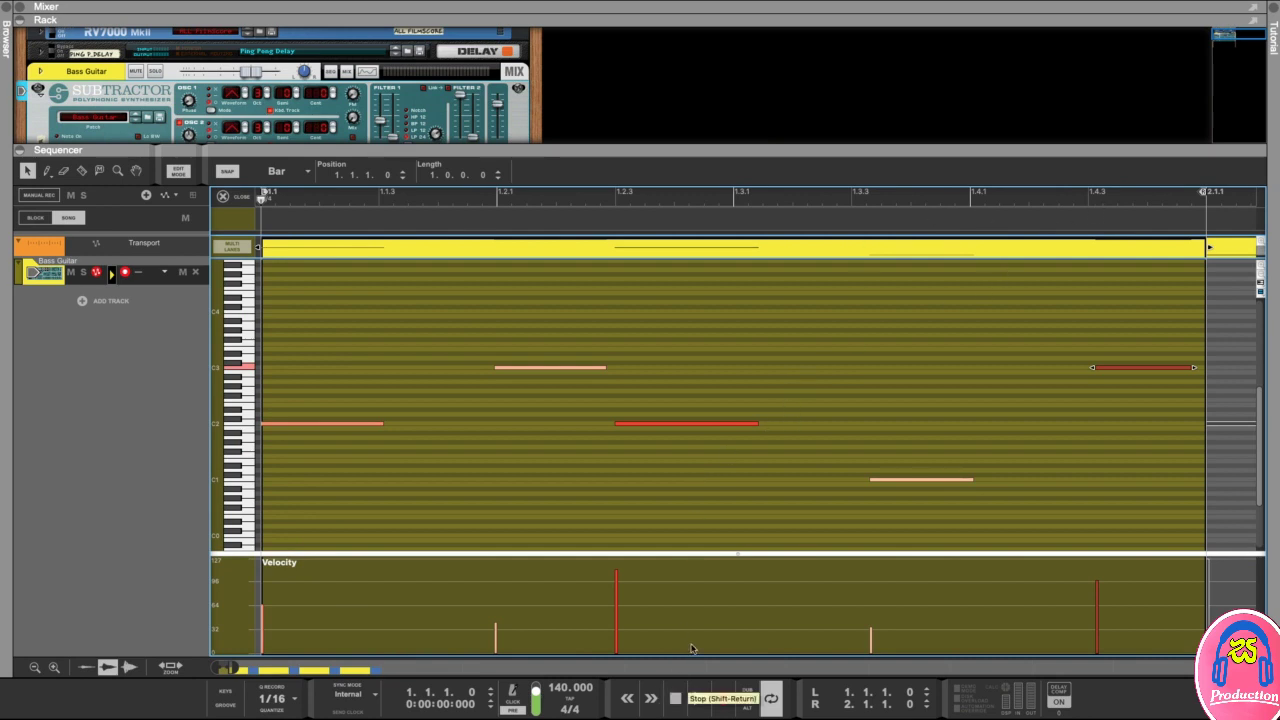
click(699, 698)
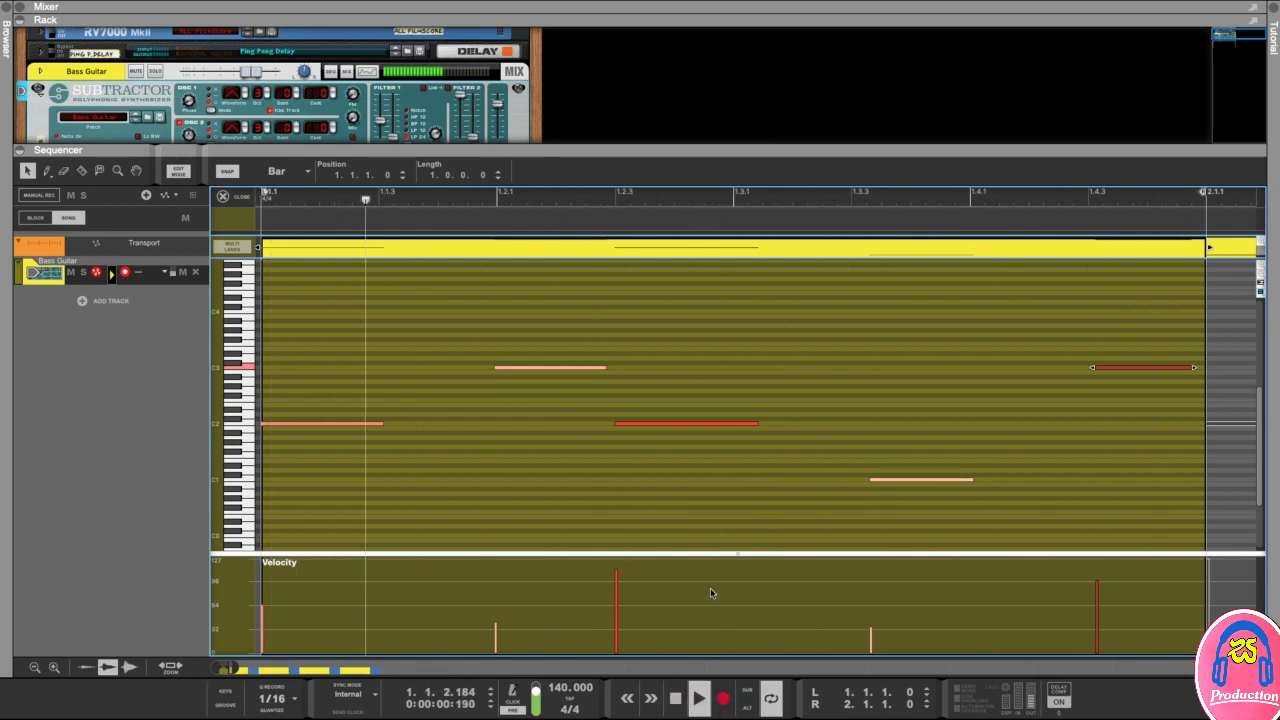
key(space)
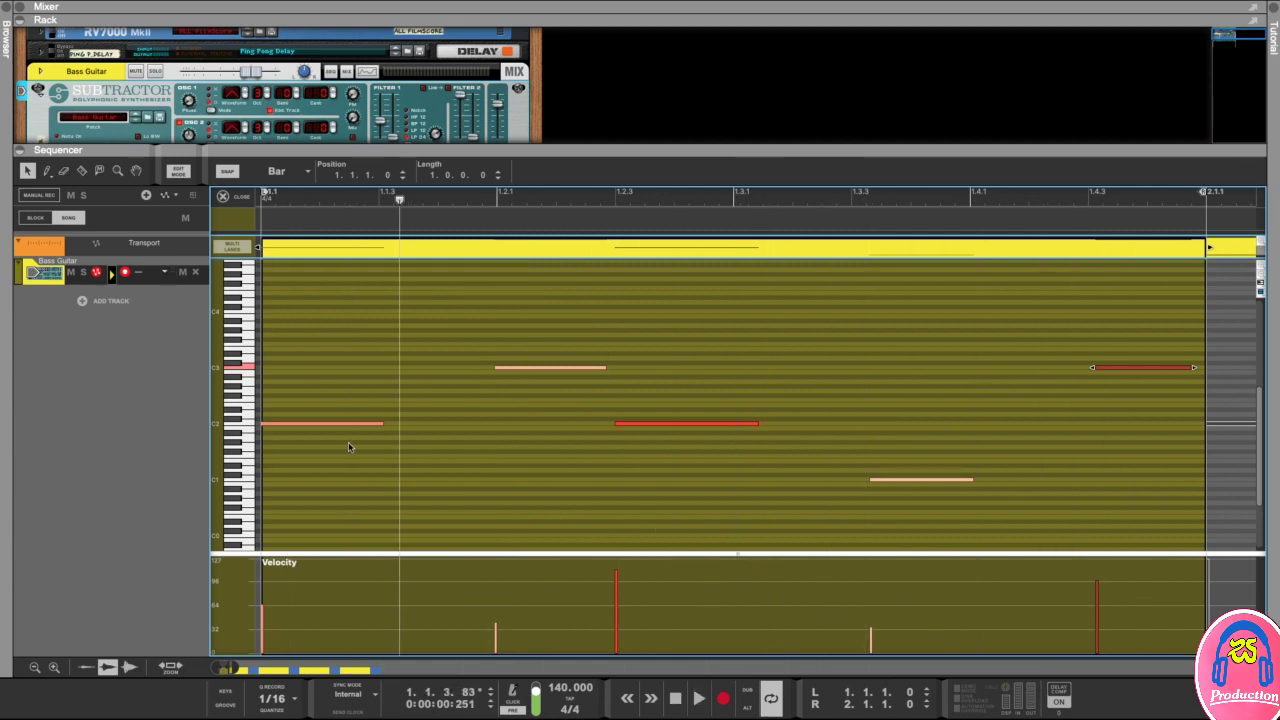
Select the C3 note near beat 2 of bar 1 and raise its velocity to 107.
drag(524, 338, 566, 373)
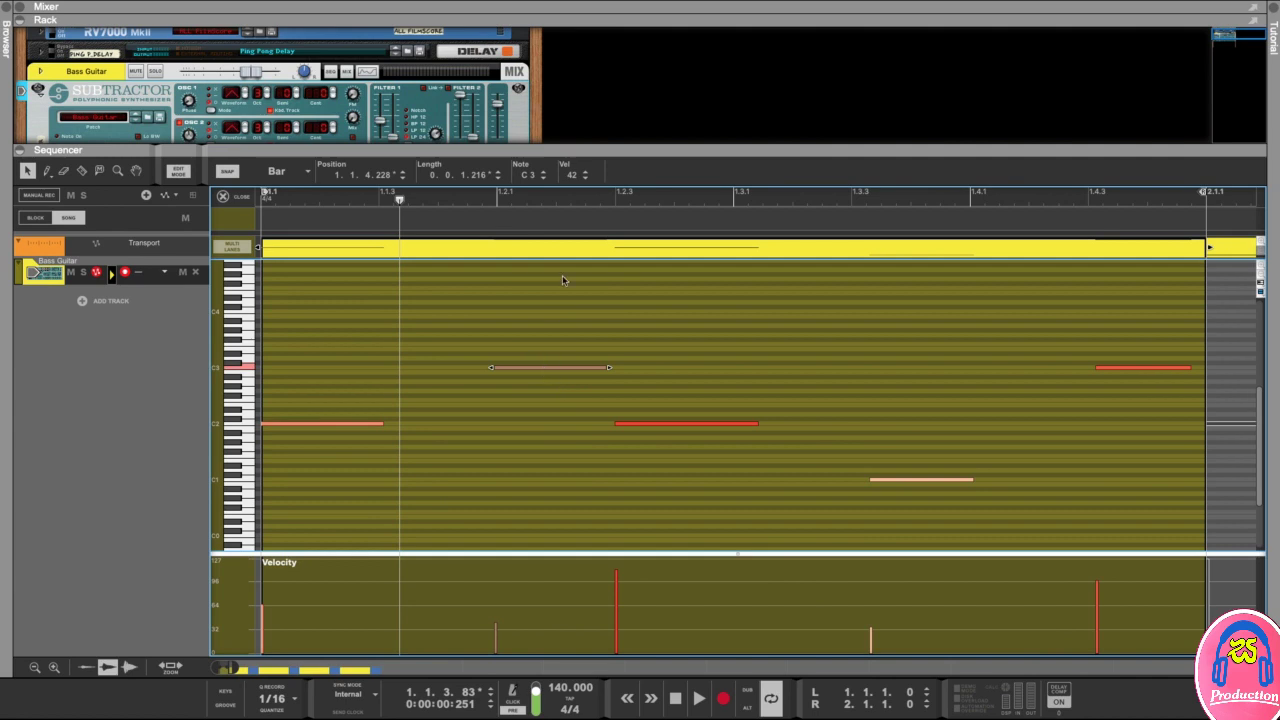
double_click(572, 175)
text(61)
key(Return)
double_click(572, 175)
text(96)
key(Return)
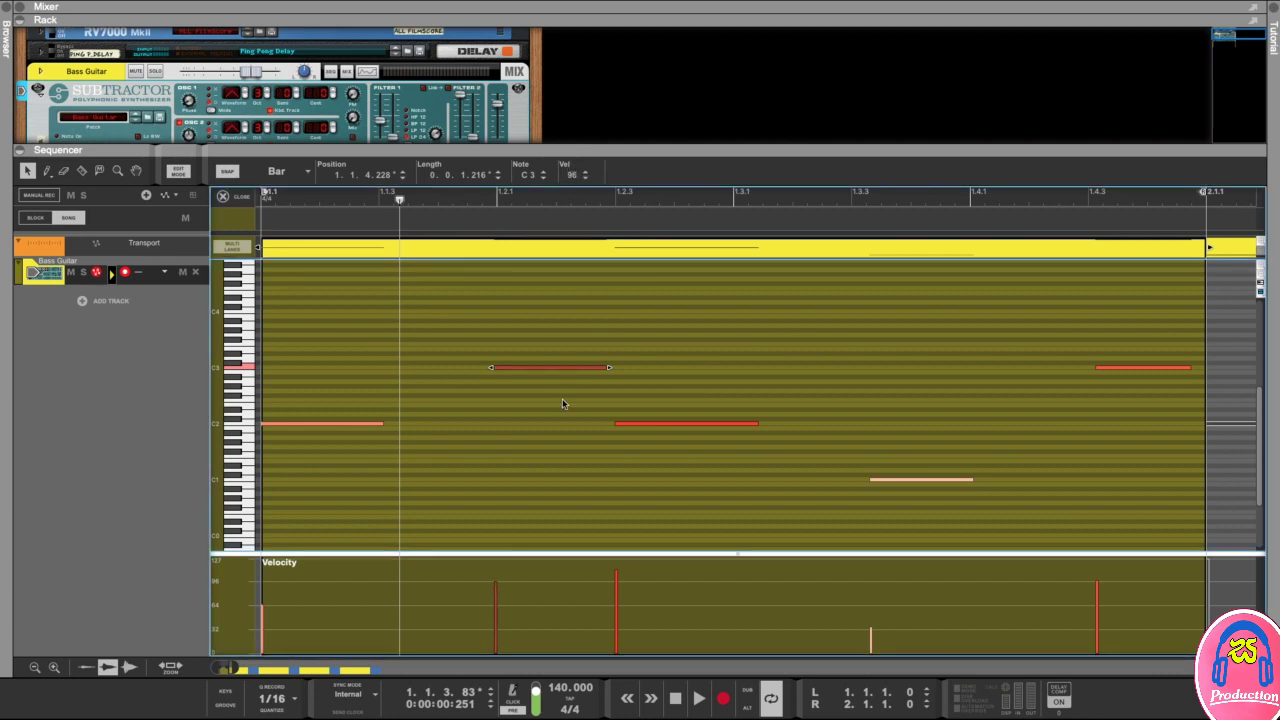
double_click(572, 175)
text(112)
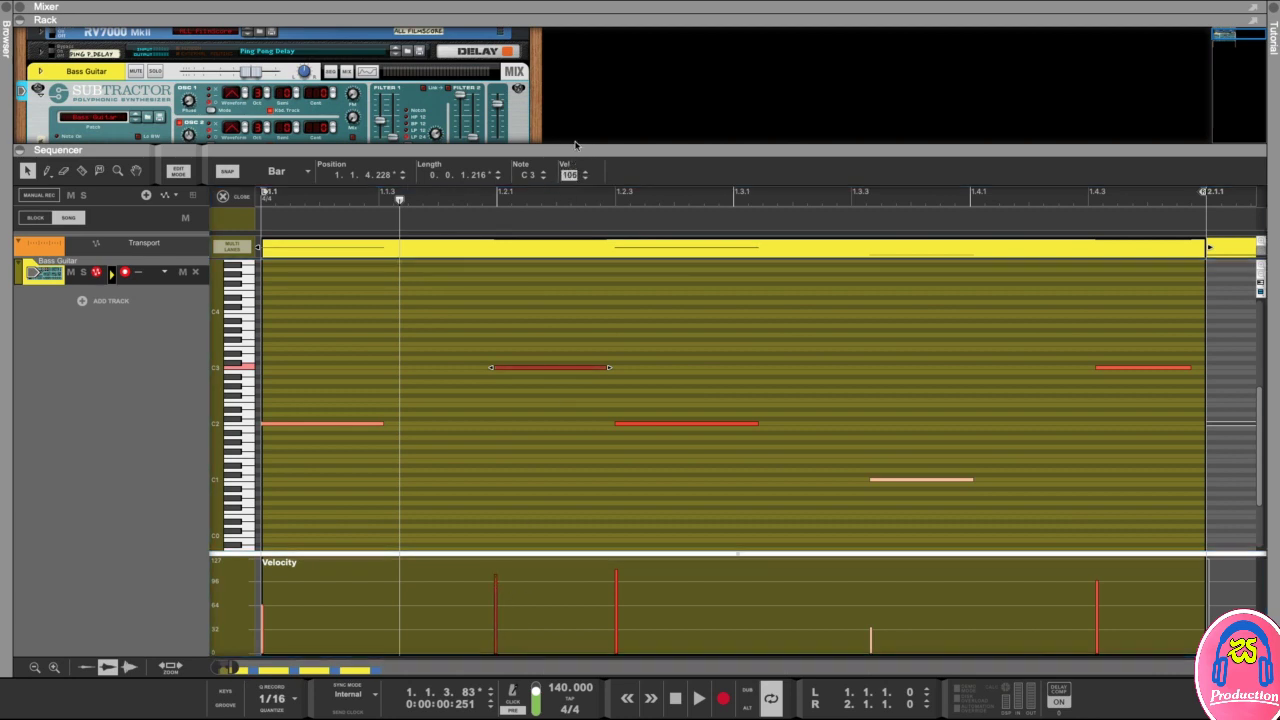
key(Return)
scroll(567, 178, down, 5)
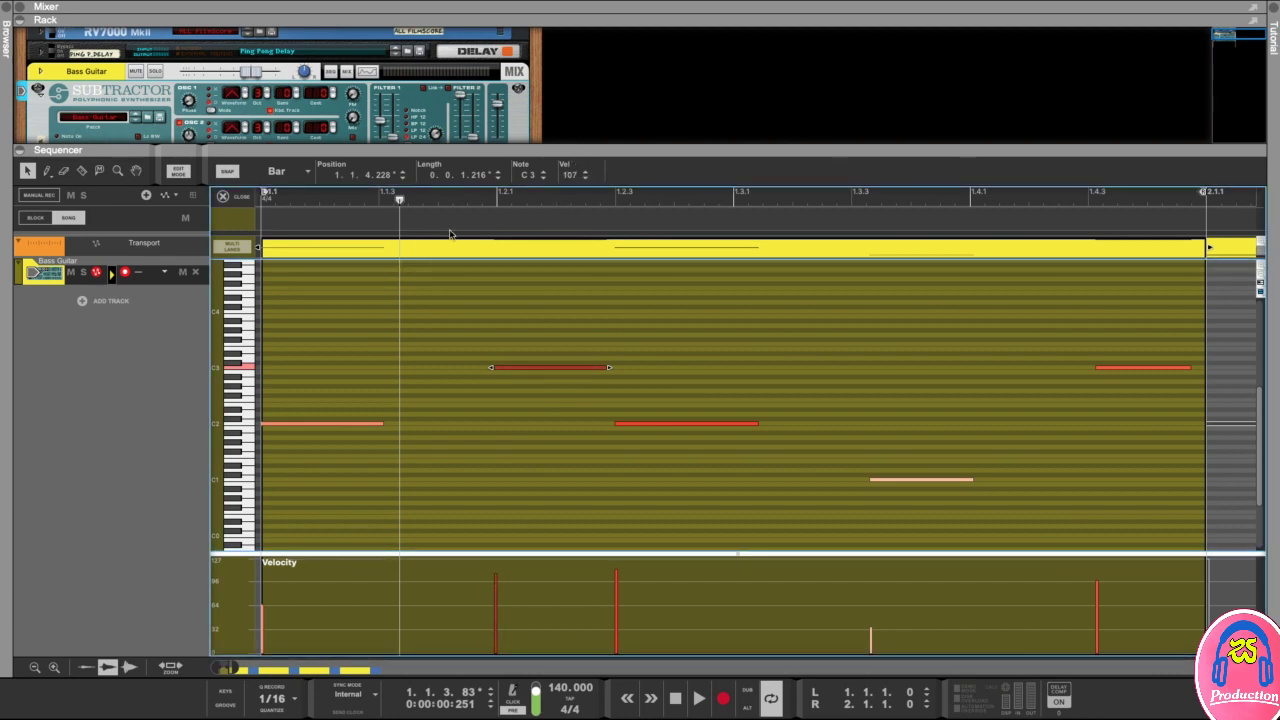
Set the snap value to 1/32 and draw four short ascending notes at the start of bar 1, ending on C4.
click(300, 173)
click(268, 266)
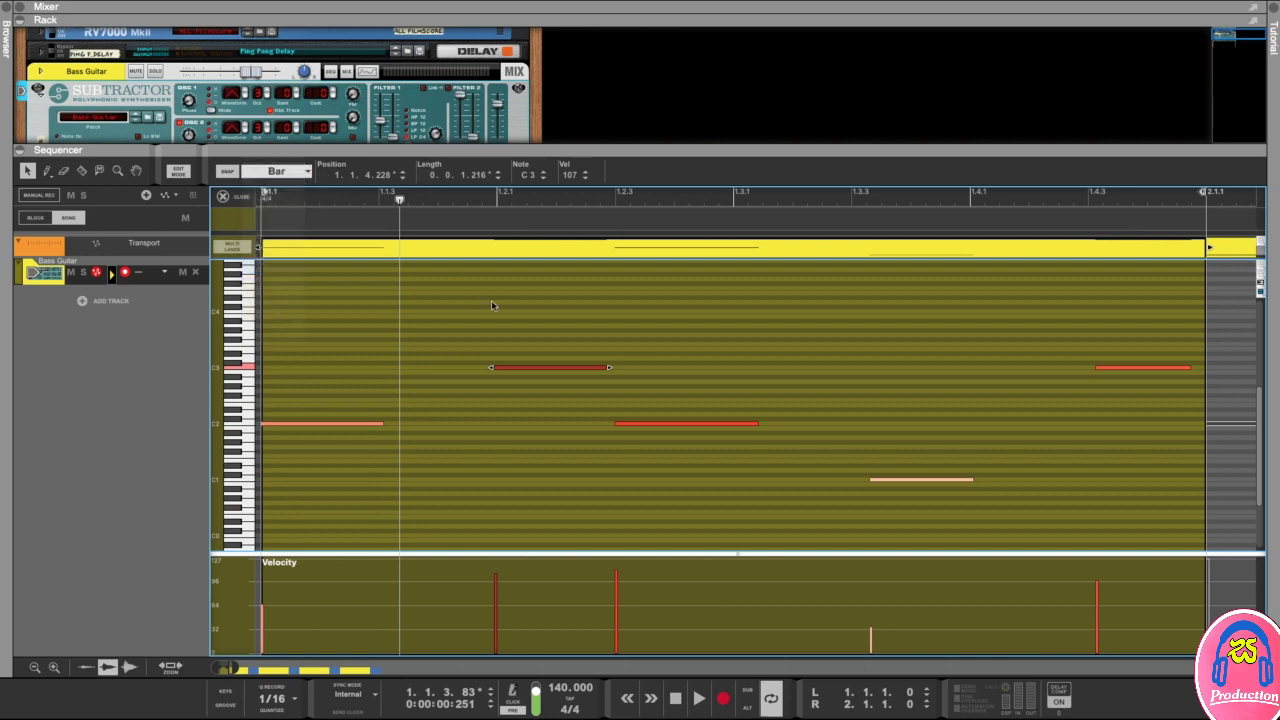
click(46, 172)
click(268, 330)
click(296, 325)
click(326, 316)
click(356, 311)
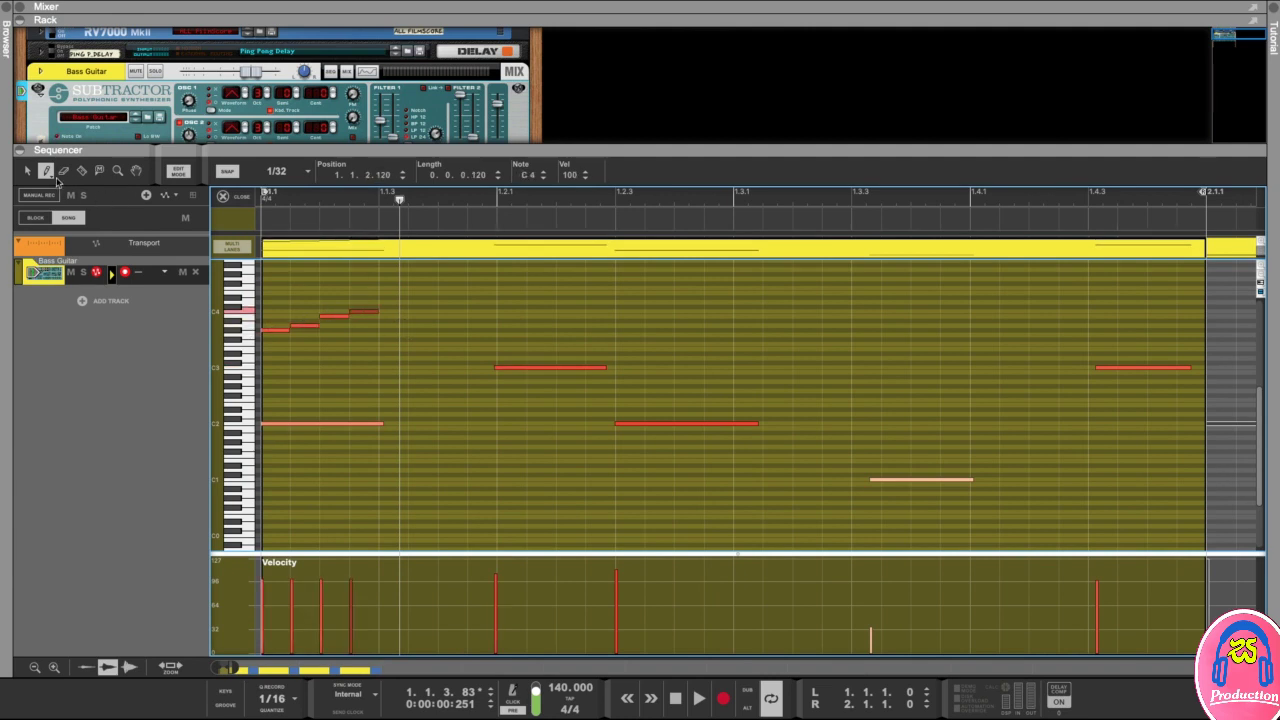
Switch the Pencil to draw multiple notes and fill all of bar 1 with a continuous row of 1/32 notes on C1.
click(46, 173)
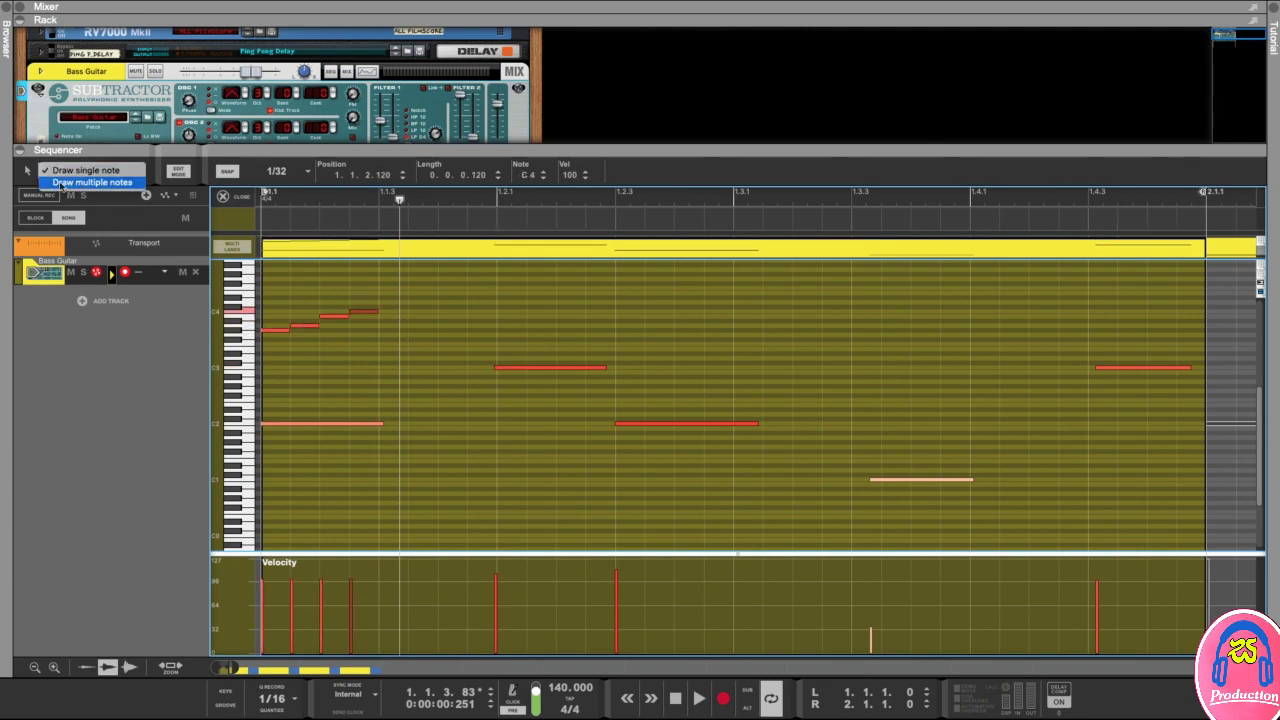
click(58, 185)
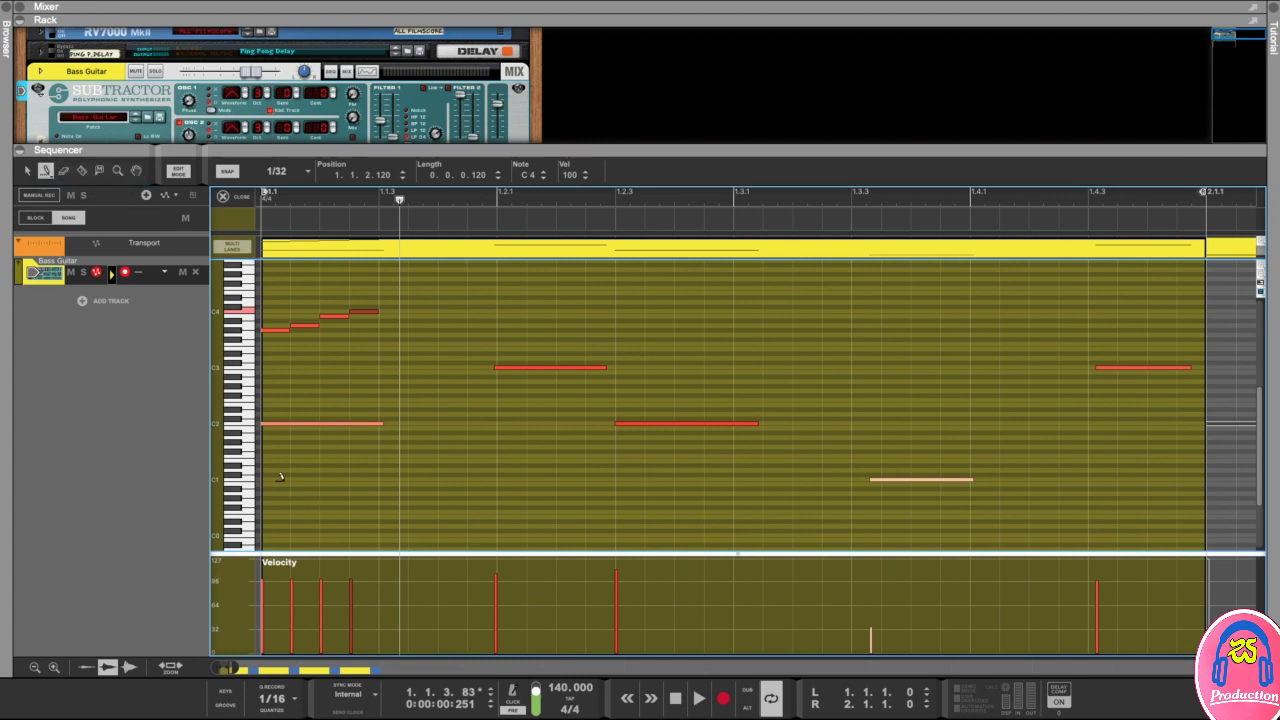
mouse_move(276, 474)
mouse_down()
mouse_move(612, 474)
mouse_move(737, 444)
mouse_move(884, 366)
mouse_move(1206, 375)
mouse_up()
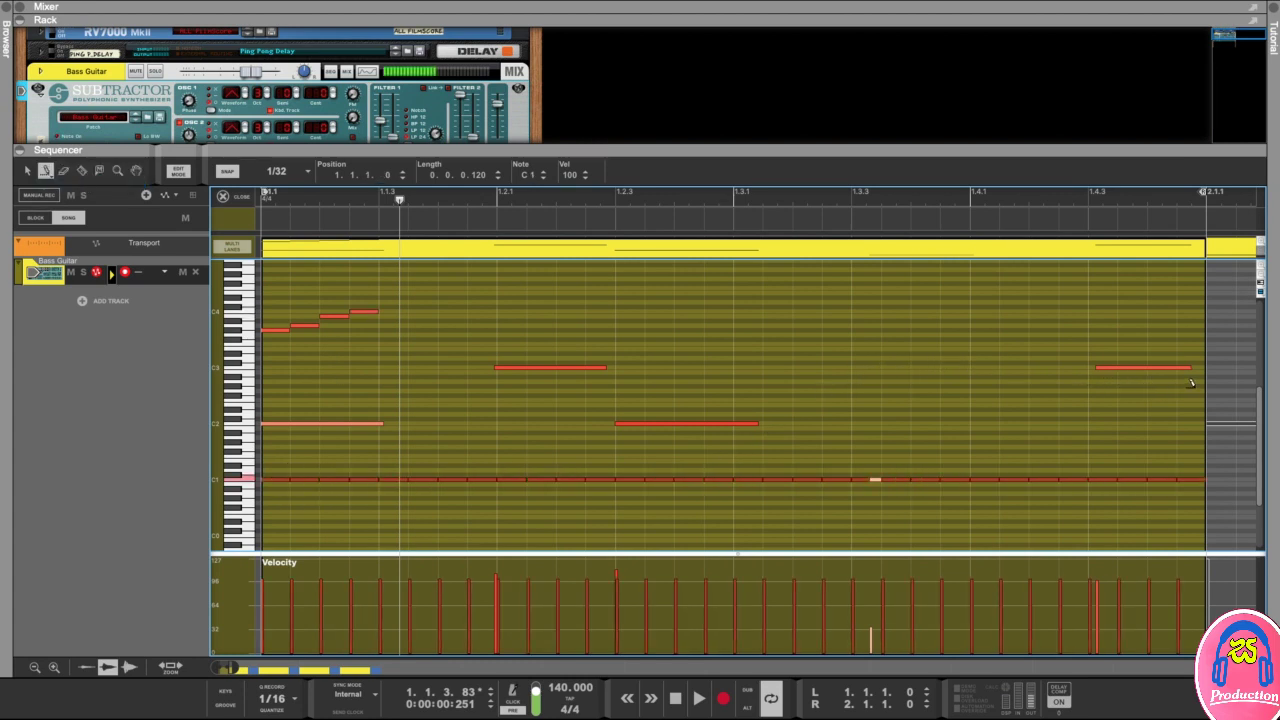
Return the Pencil to single notes and draw a velocity curve across bar 1, rising from 68 to about 100 mid-bar and falling to about 41.
click(27, 171)
click(47, 172)
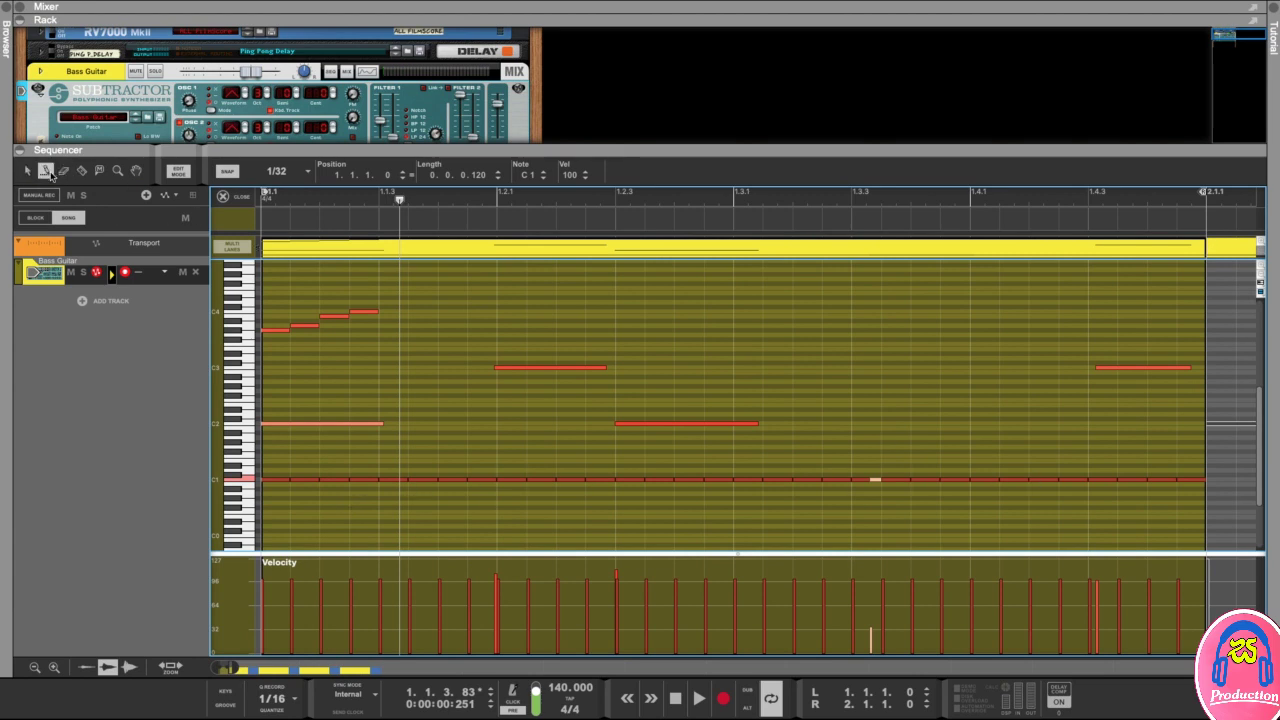
drag(49, 176, 60, 168)
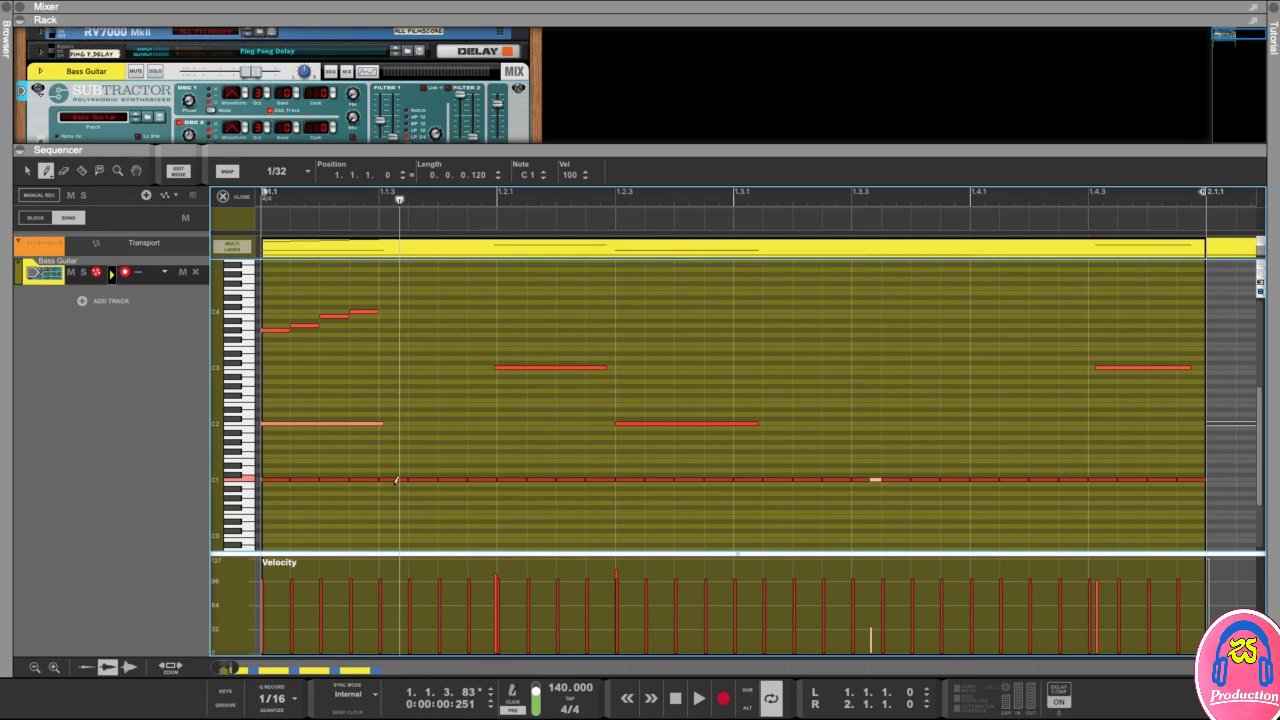
drag(451, 554, 442, 340)
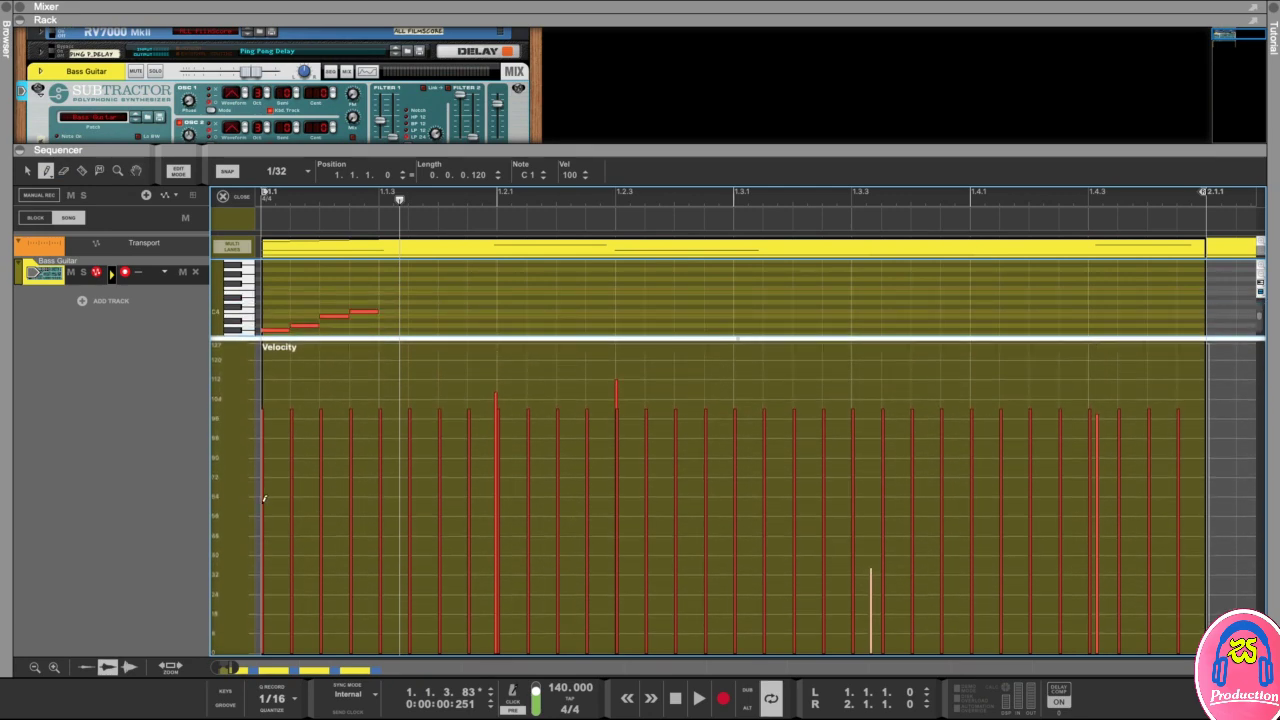
mouse_move(265, 498)
mouse_down()
mouse_move(529, 400)
mouse_move(889, 486)
mouse_move(974, 526)
mouse_move(1066, 546)
mouse_move(1181, 537)
mouse_move(1160, 540)
mouse_up()
mouse_move(939, 498)
mouse_down()
mouse_move(794, 440)
mouse_move(601, 401)
mouse_up()
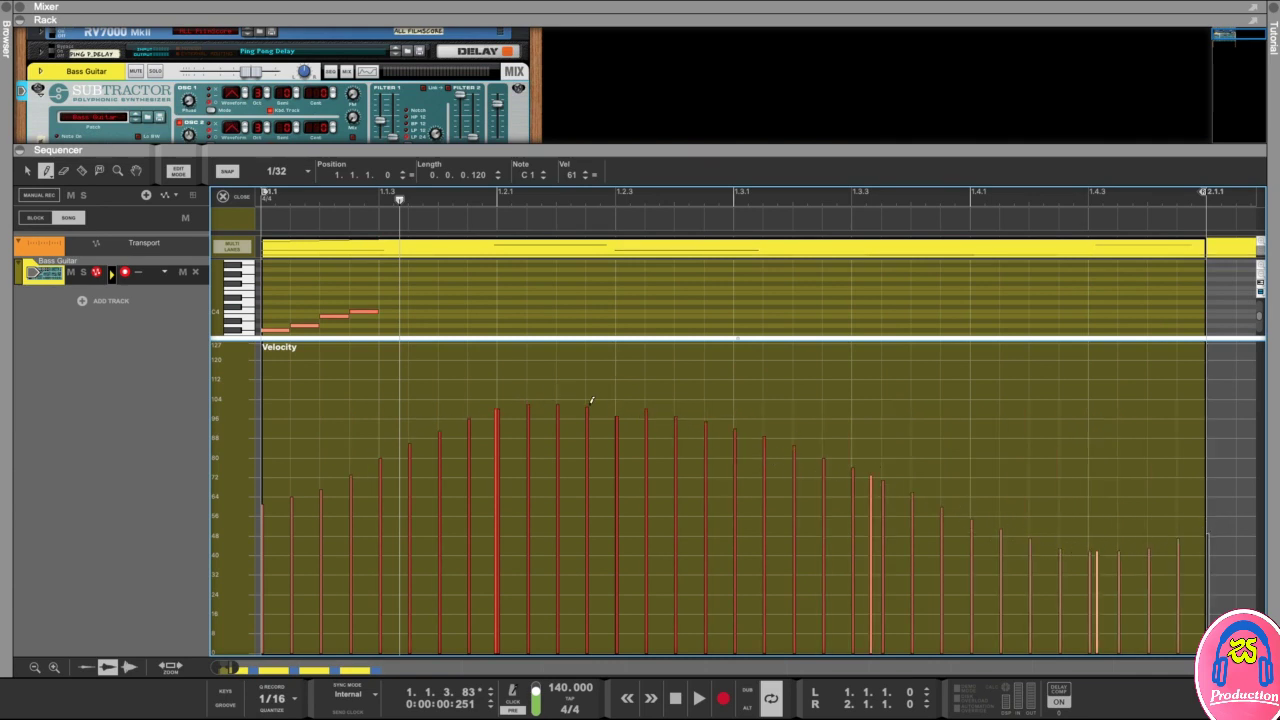
drag(357, 459, 302, 460)
Play bar 1 from its start to hear the velocity curve, then return the playhead to near the bar's start.
drag(397, 204, 262, 200)
key(space)
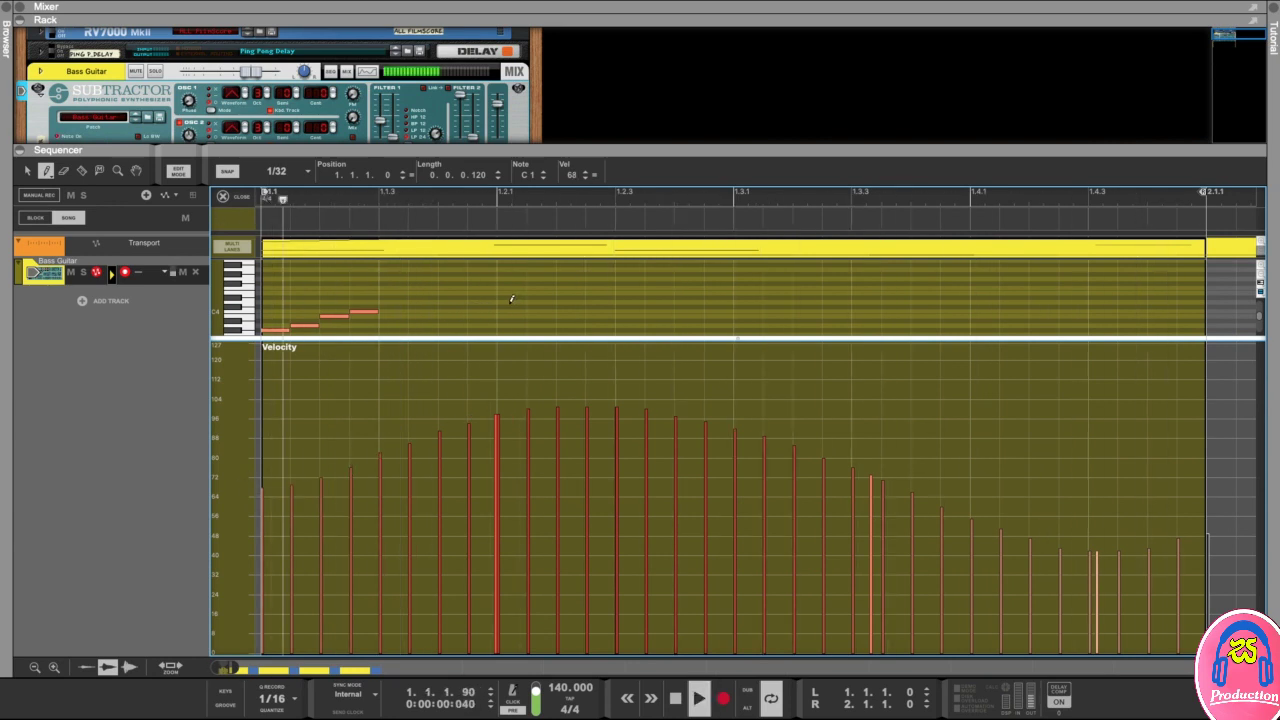
key(space)
drag(641, 198, 290, 198)
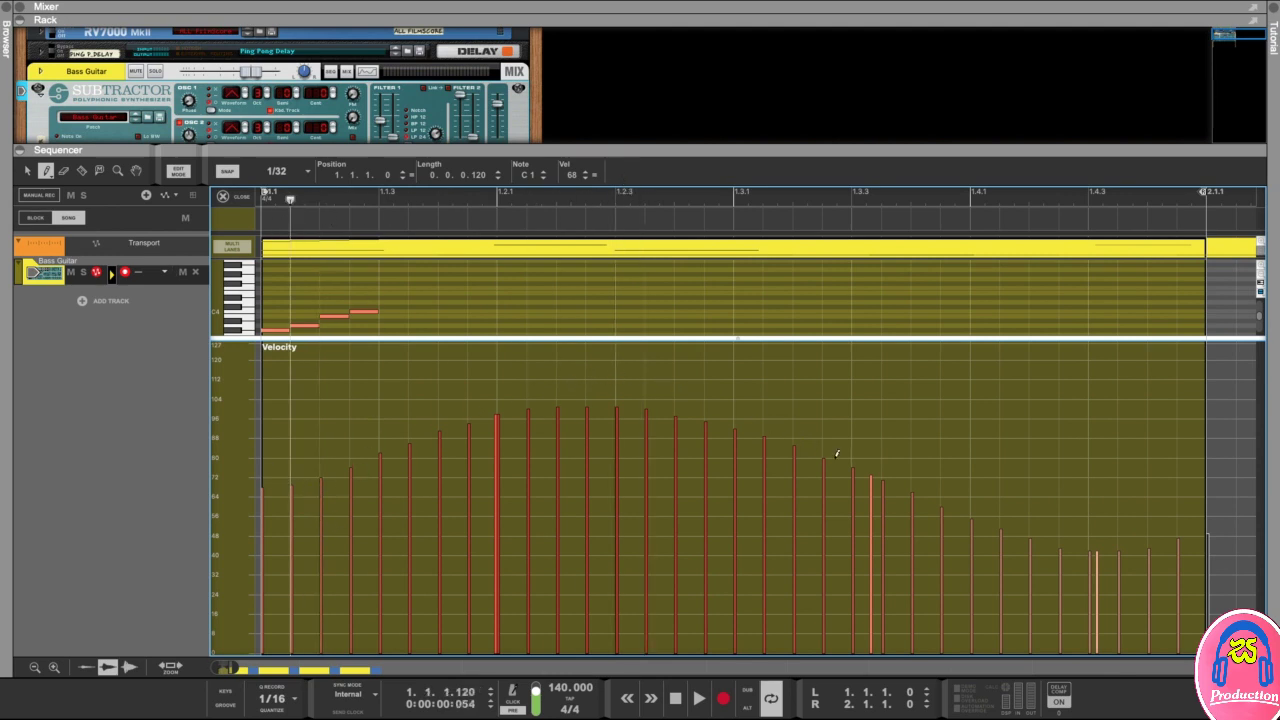
Enlarge the rack to show the whole SubTractor, shrink the velocity lane, and leave note editing for the song arrangement.
drag(322, 151, 322, 348)
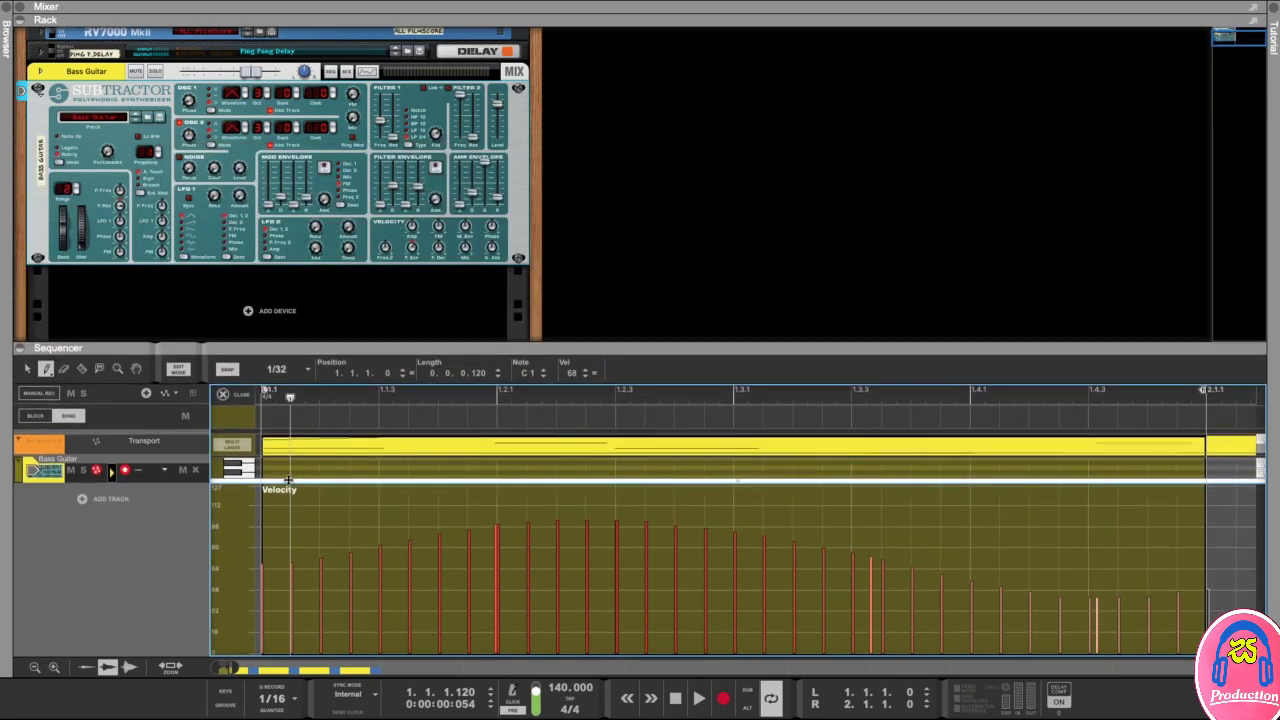
drag(288, 480, 286, 617)
drag(380, 343, 382, 300)
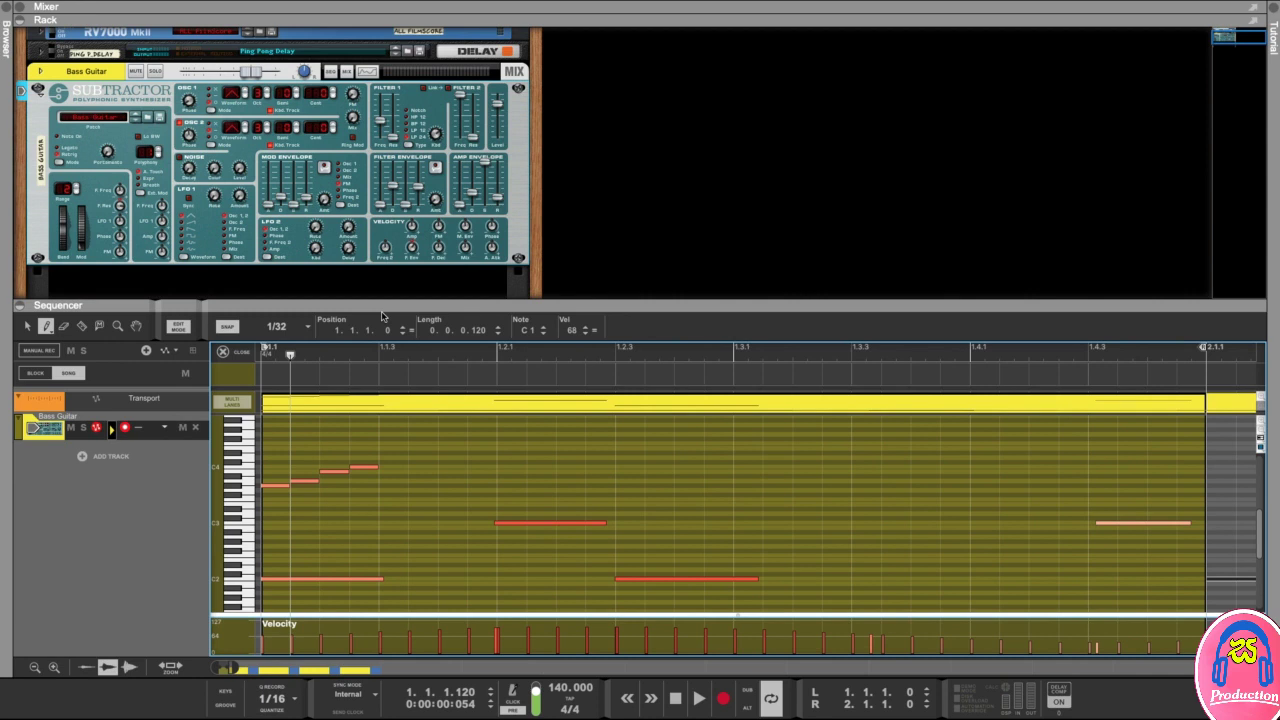
click(178, 326)
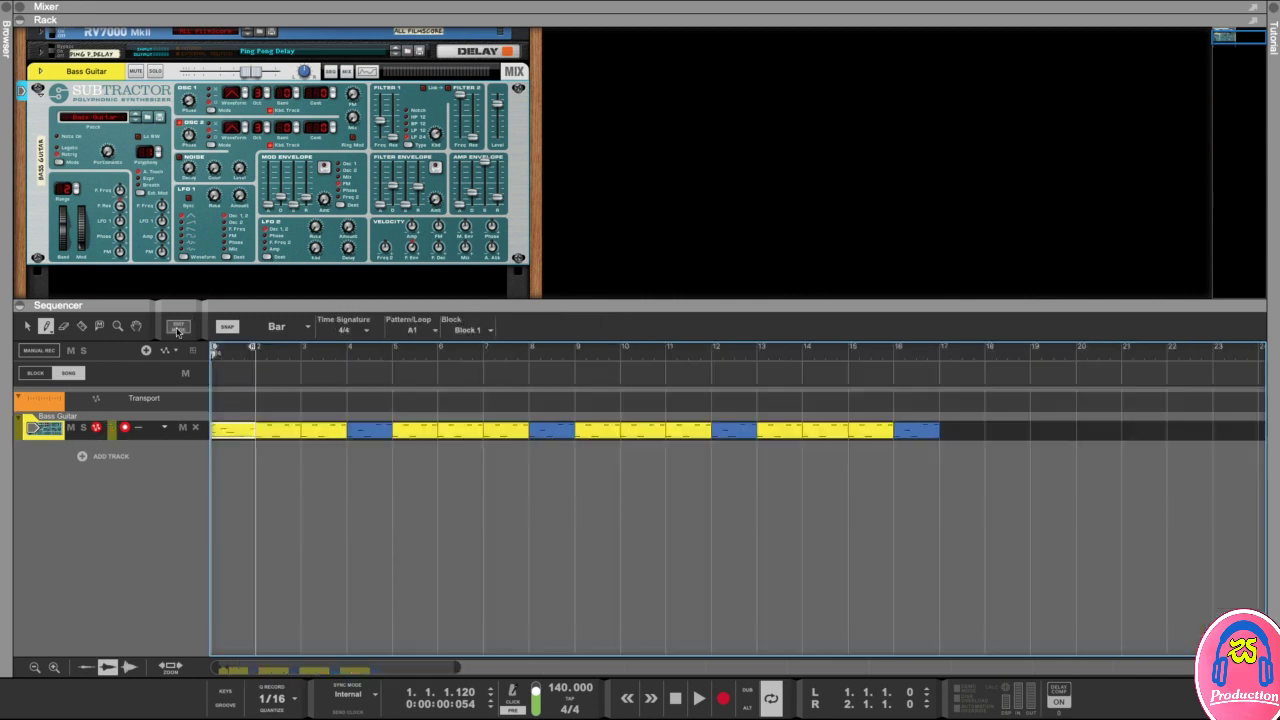